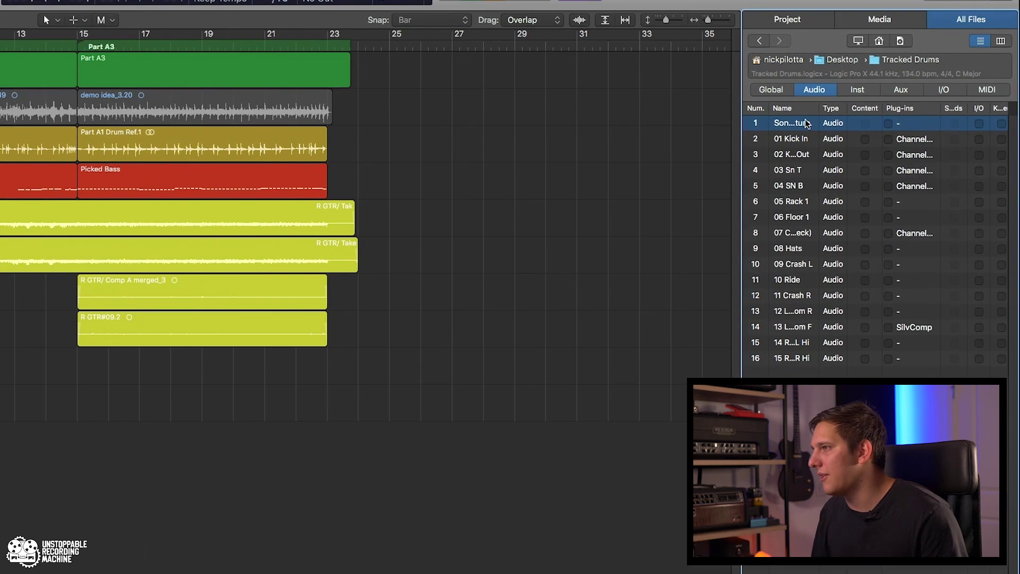
Step: Select the Tracked Drums audio tracks from 01 Kick In to 15 Room R Hi and include their content in the import
left_click(803, 137)
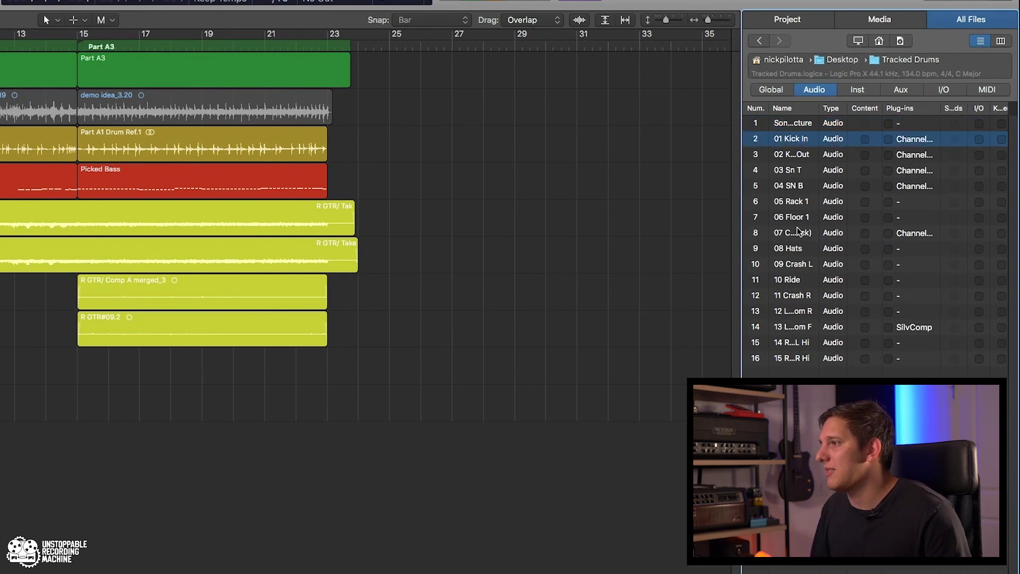
left_click(795, 359, "shift")
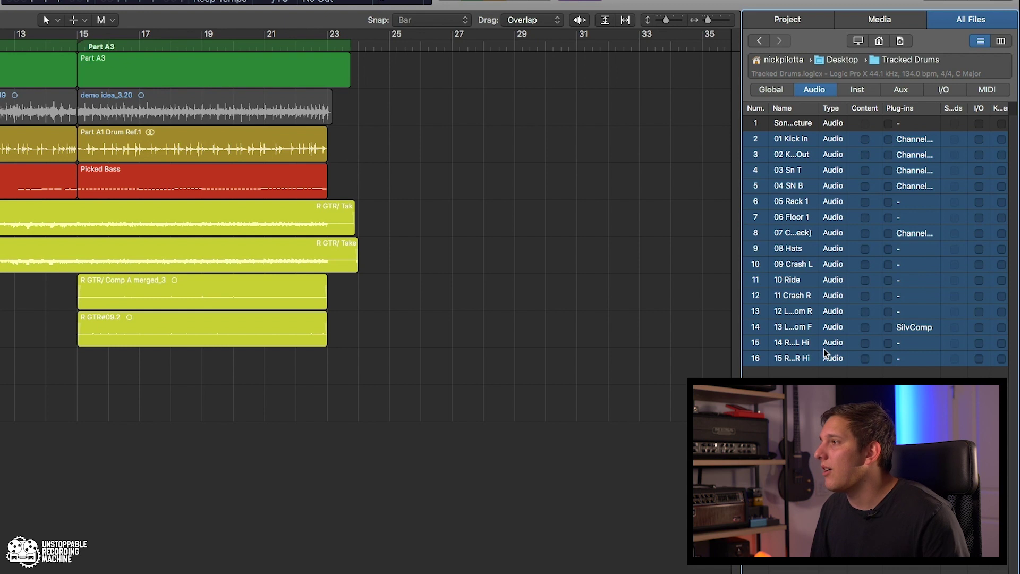
left_click(865, 140)
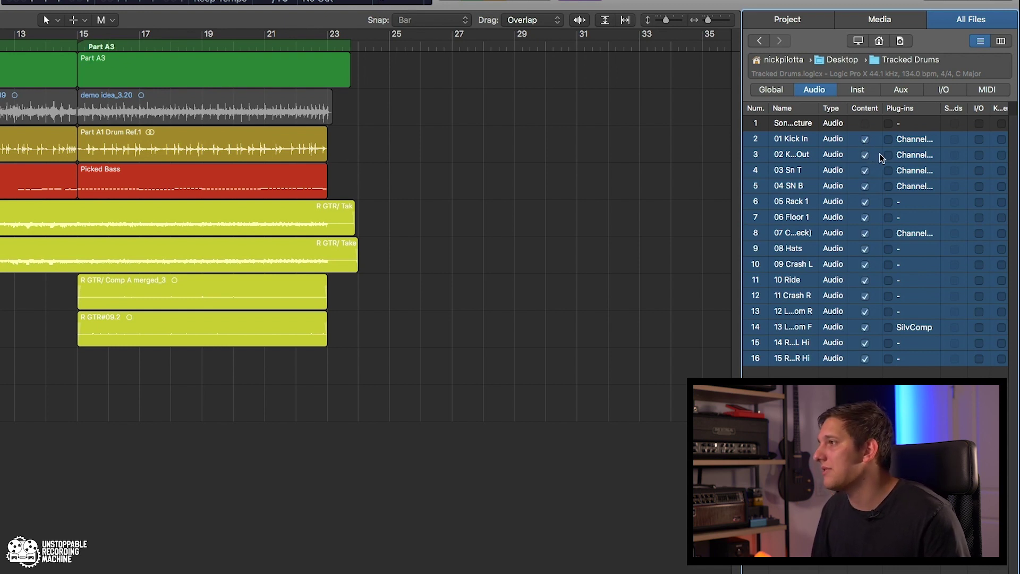
Step: Include the plug-ins of all selected drum tracks in the import
scroll(882, 152, "right", 5)
scroll(882, 145, "right", 2)
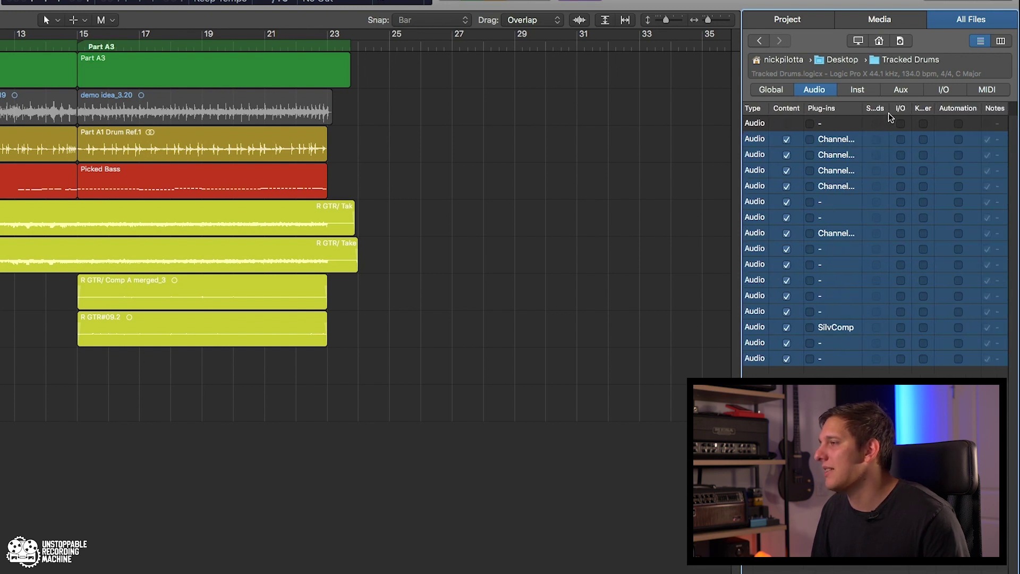
mouse_move(935, 108)
left_mouse_down()
mouse_move(987, 113)
mouse_move(936, 112)
left_mouse_up()
scroll(951, 115, "right", 2)
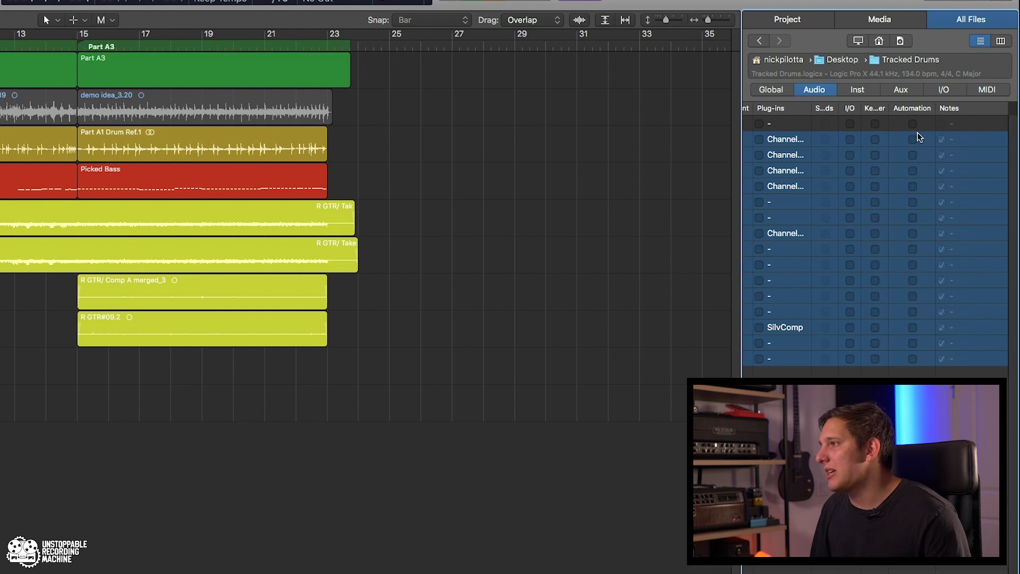
scroll(903, 154, "left", 2)
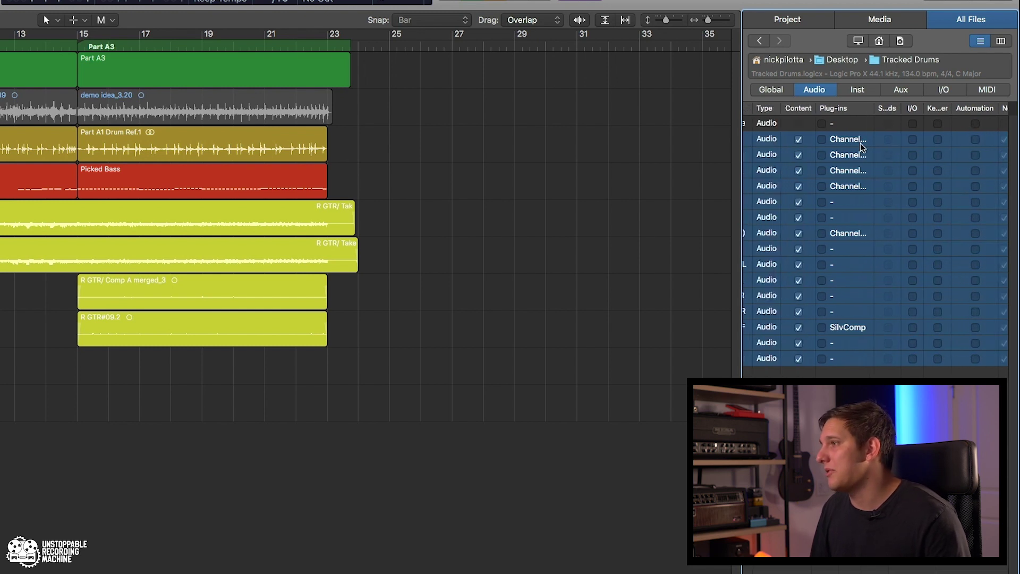
left_click(823, 140)
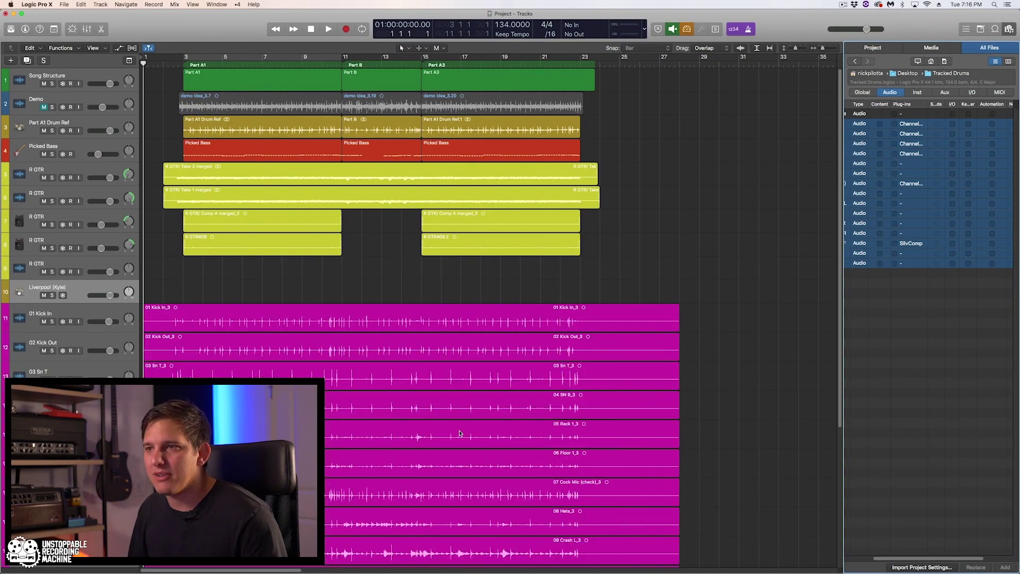
Step: Audition the imported drum tracks from the start and from just before Part B, and mute the Part A1 Drum Ref track
scroll(231, 356, "down", 8)
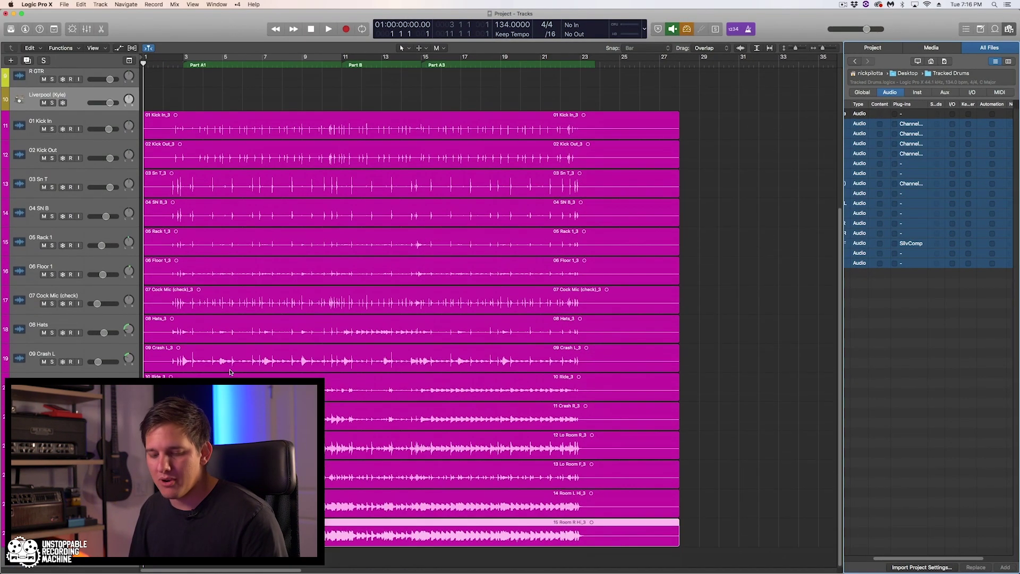
key("space")
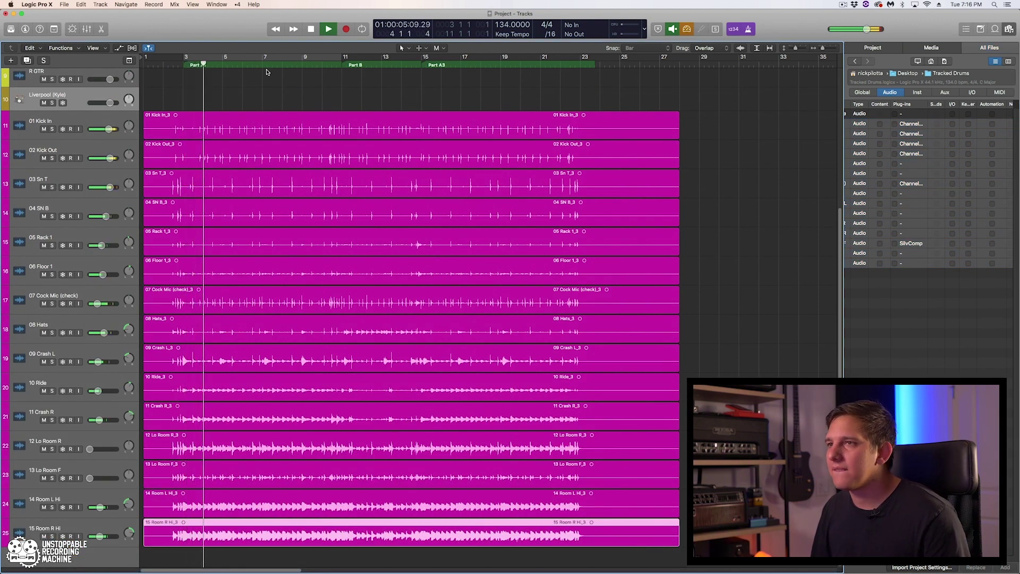
key("space")
left_click(339, 65)
key("space")
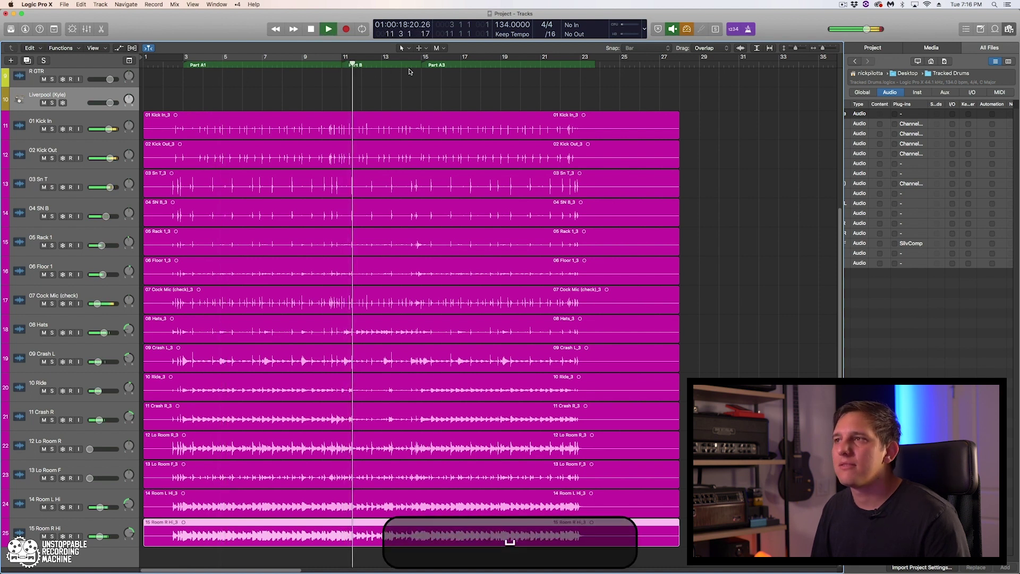
scroll(405, 87, "up", 8)
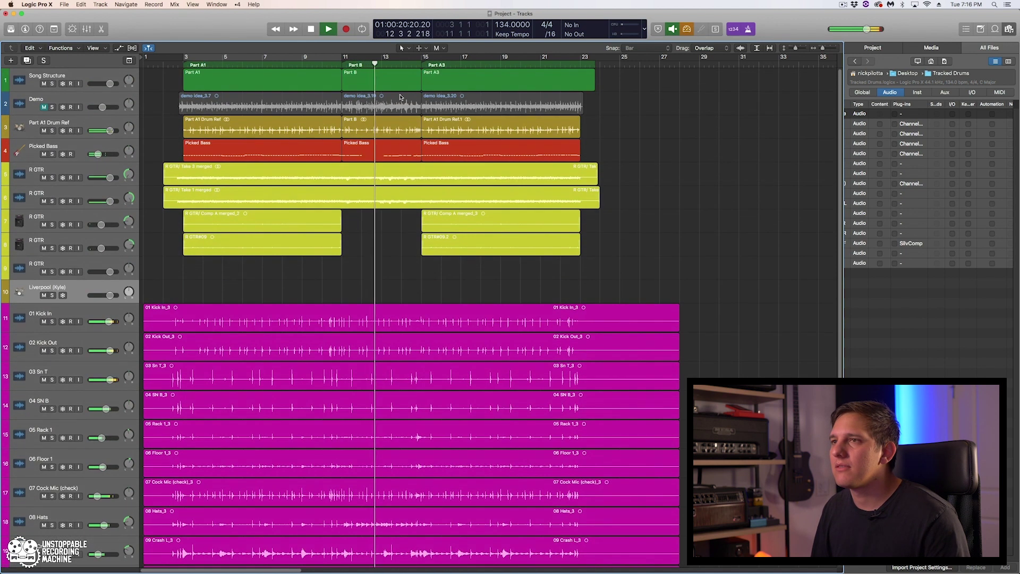
left_click(44, 131)
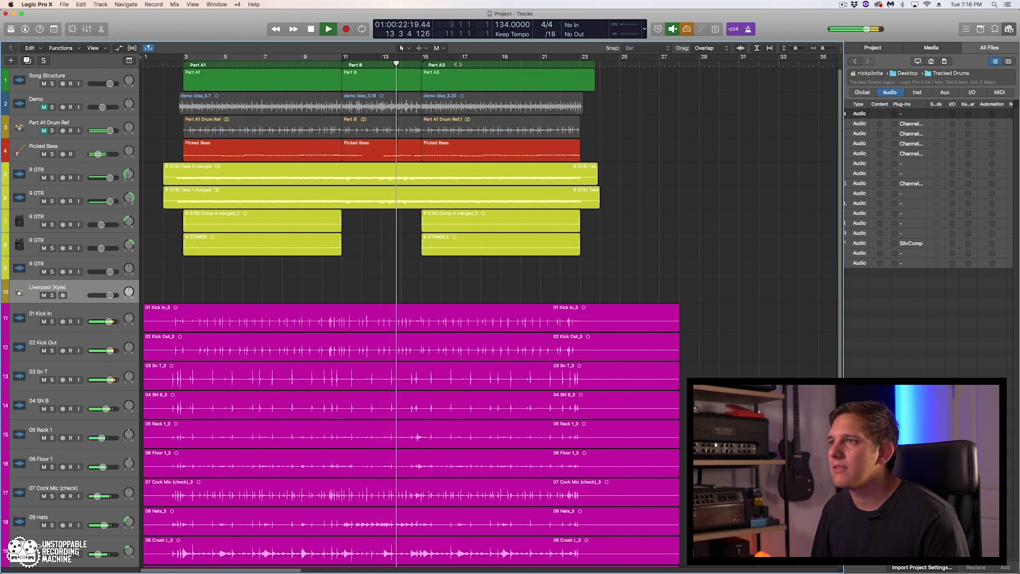
Step: Audition the drums in Part A3 from about bar 18, stop playback and open the mixer
left_click(480, 65)
scroll(528, 301, "down", 6)
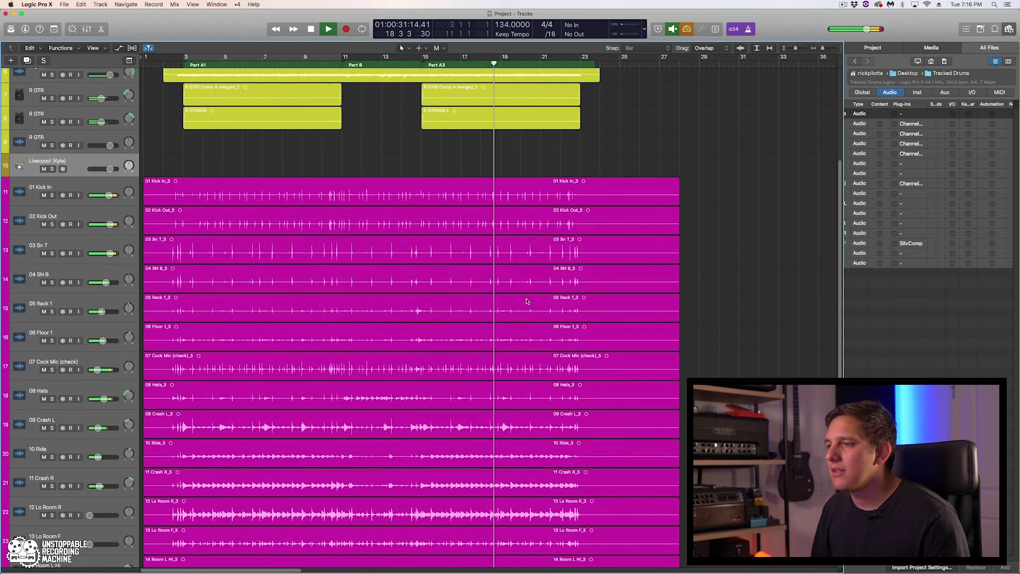
key("space")
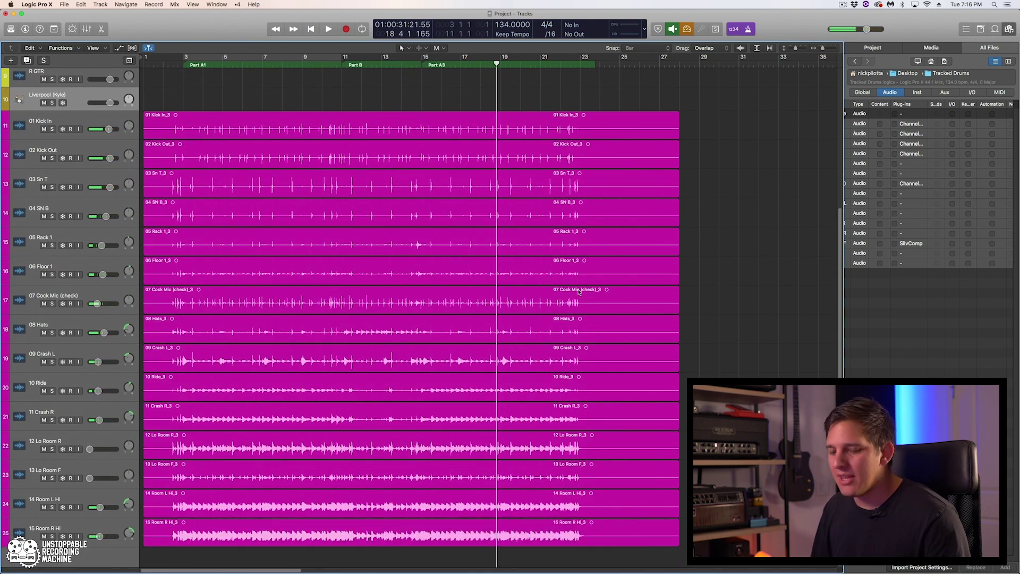
key("x")
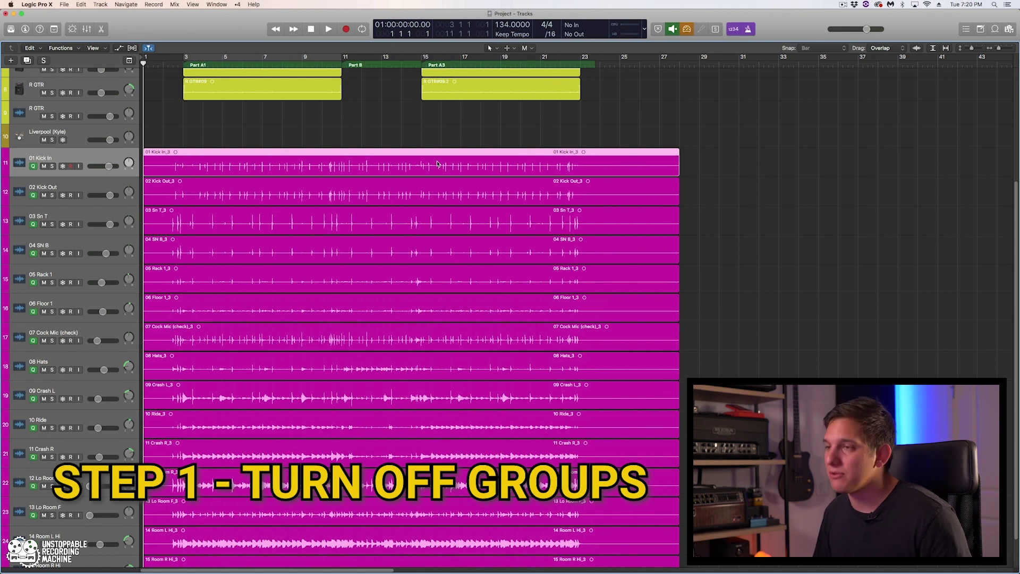
Step: Turn off the channel groups, checking the state of the Drums group on the drum channels in the mixer
key("g")
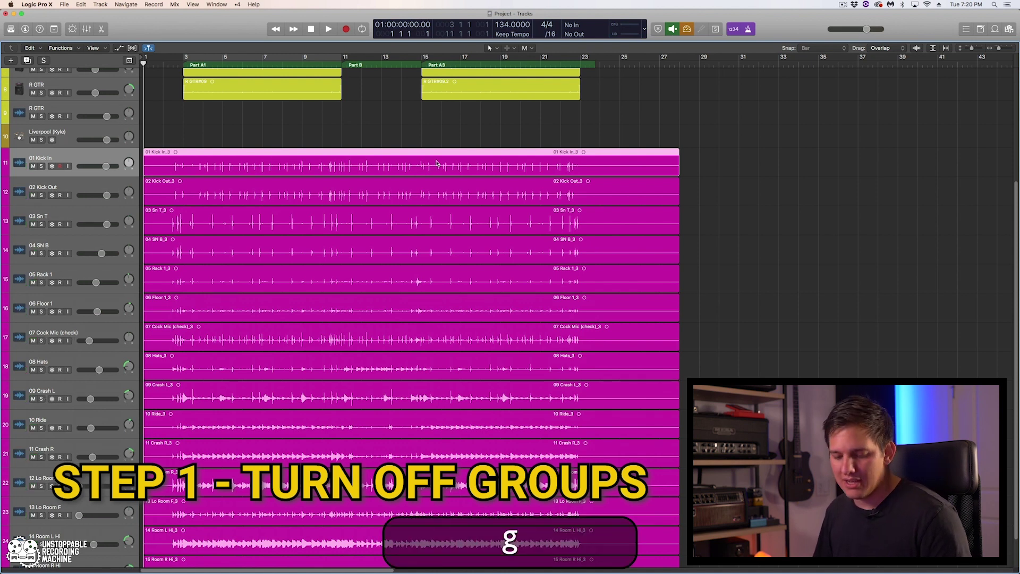
key("F1")
key("g")
key("g")
key("g")
key("g")
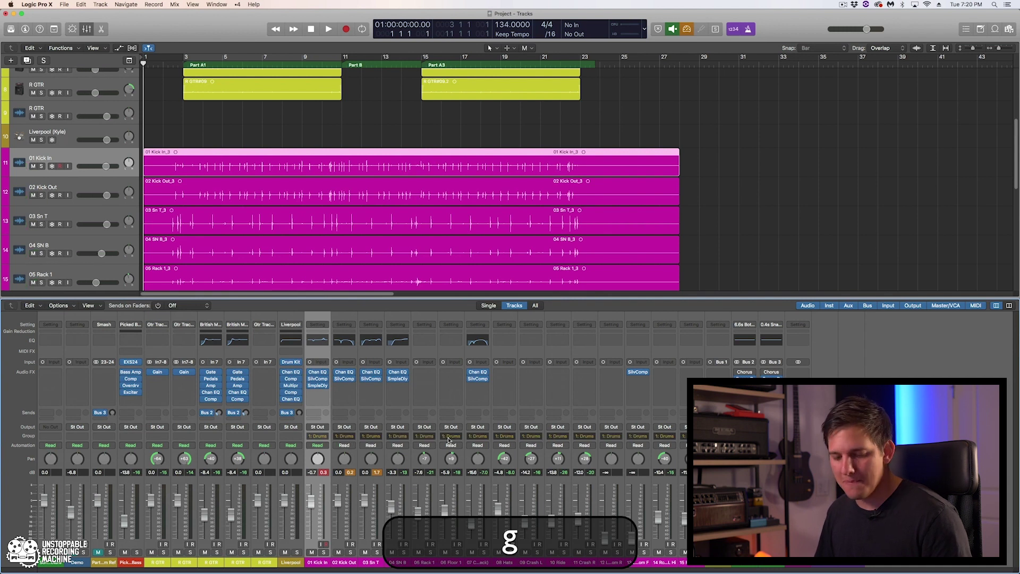
key("F1")
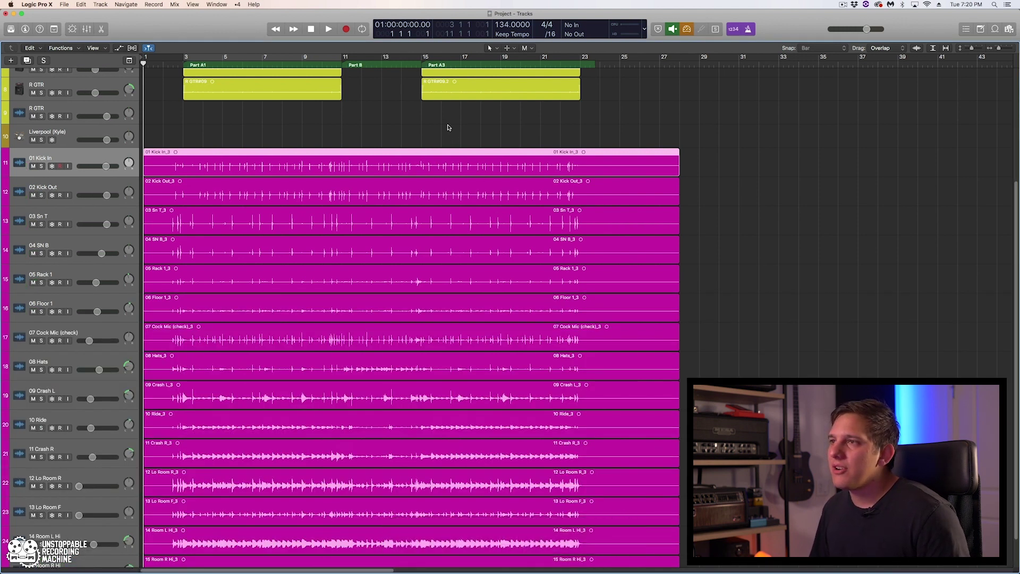
Step: Open the 01 Kick In region in the audio file editor and enlarge the editor area
left_click(451, 166)
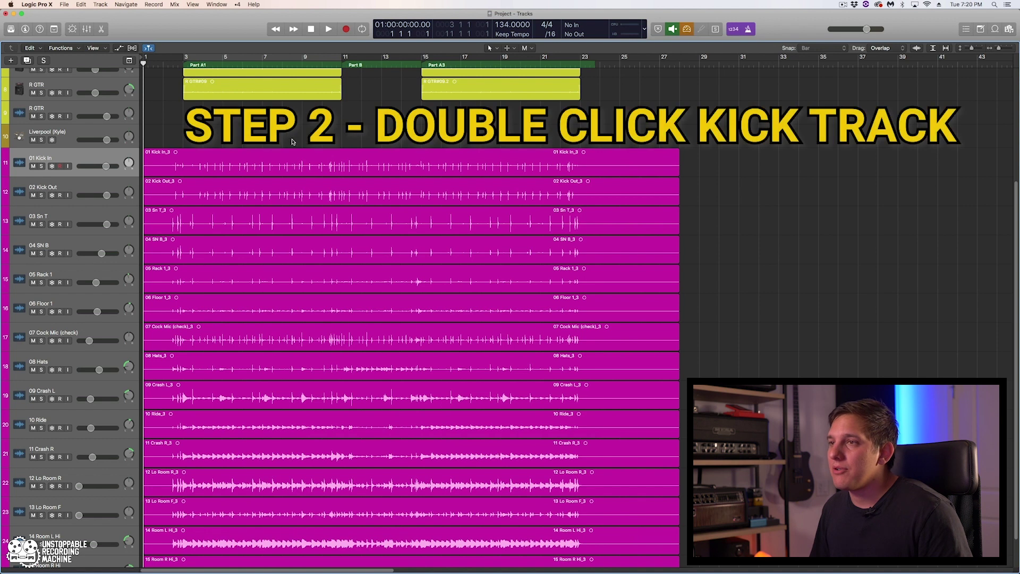
double_click(319, 163)
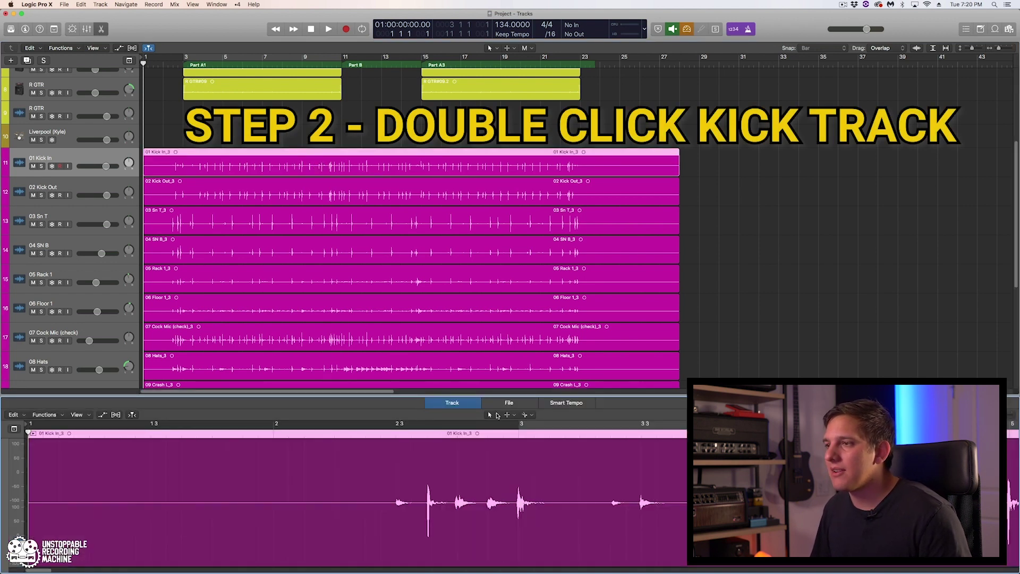
left_click(506, 404)
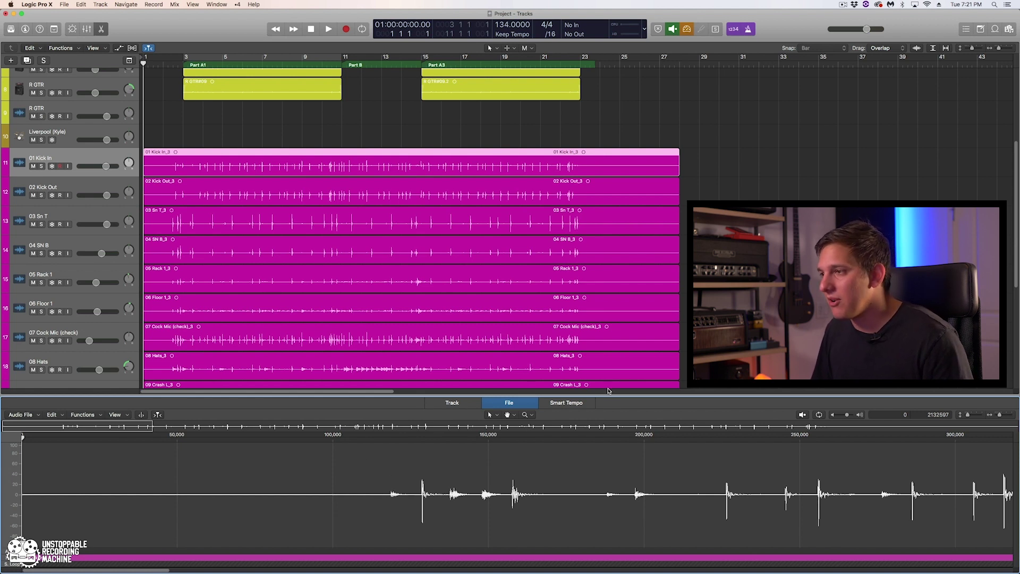
left_click_drag(606, 395, 606, 366)
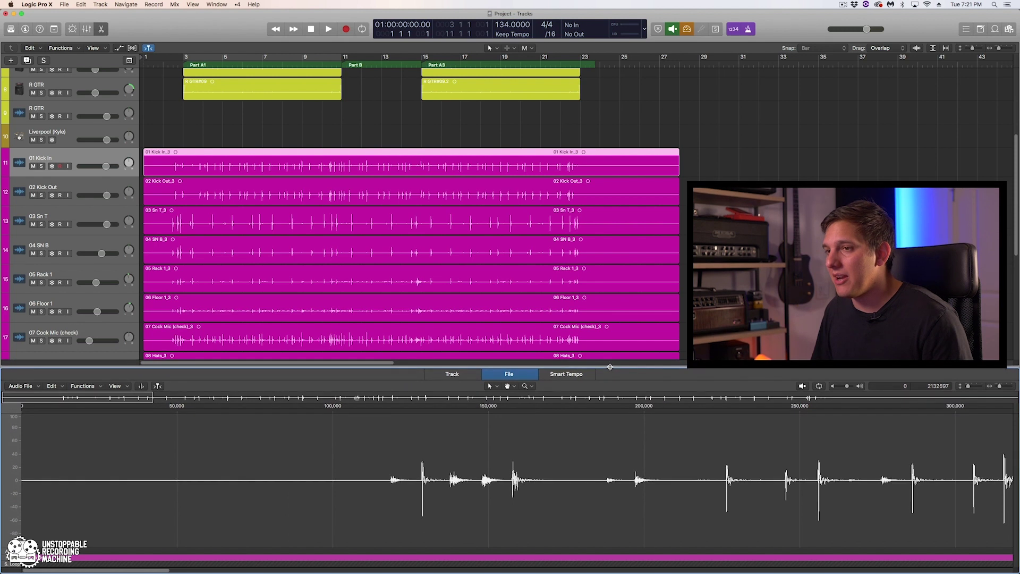
Step: Enable transient editing mode for the 01 Kick In file and look over the detected transients
left_click(143, 386)
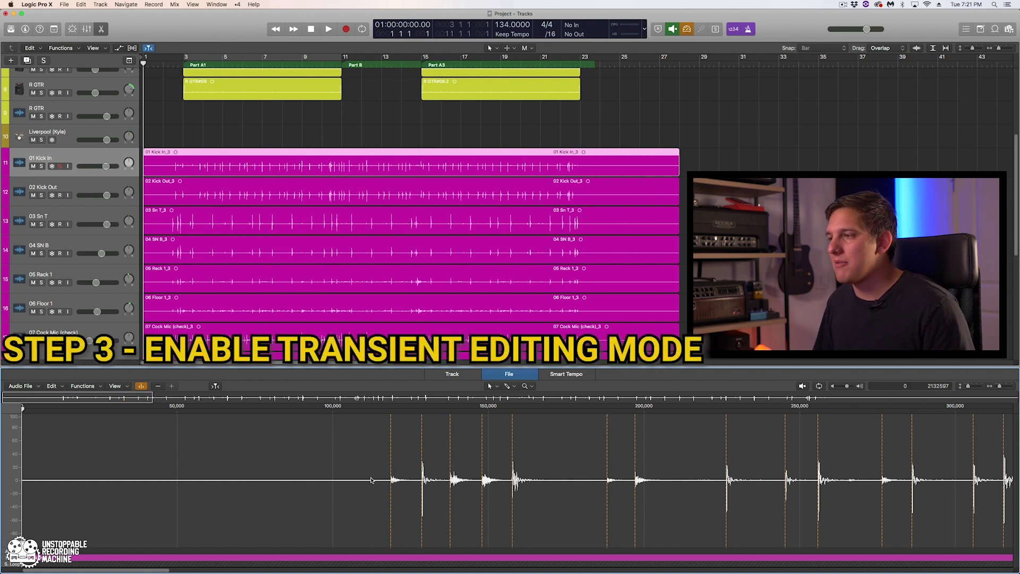
scroll(524, 481, "right", 10)
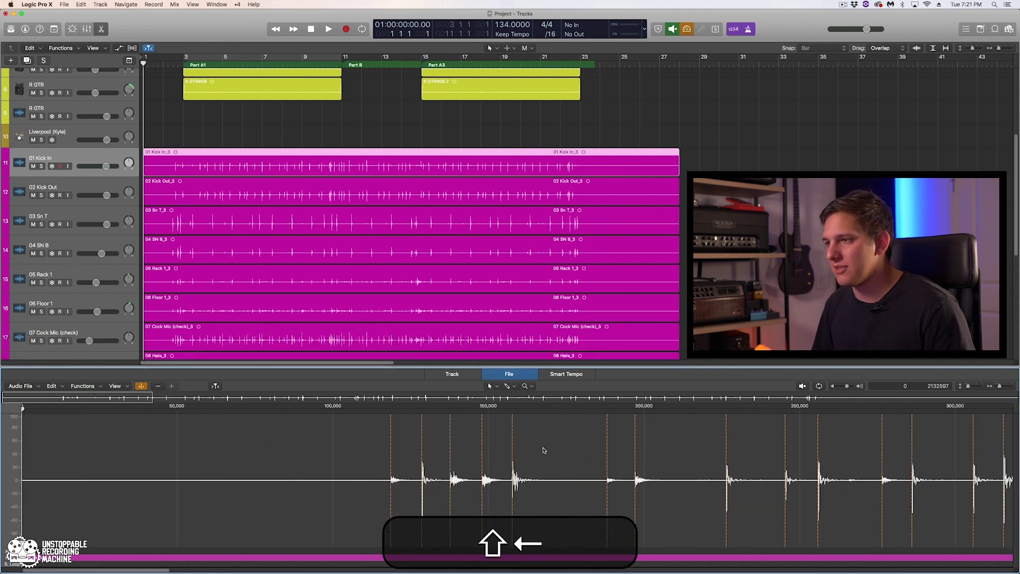
scroll(539, 425, "left", 5)
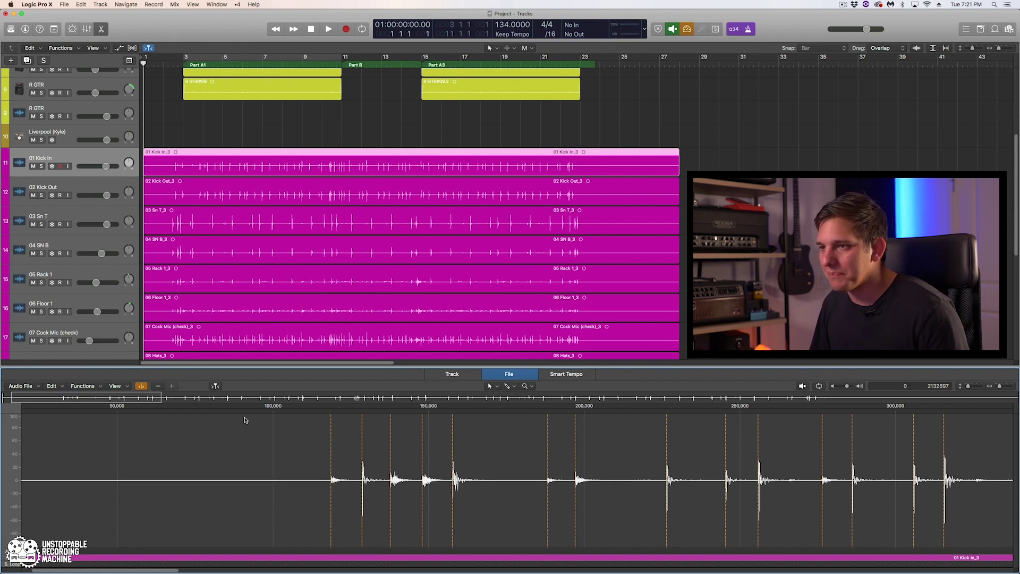
Step: Choose the Eraser tool and audition the beginning of the kick file to locate false transients
left_click(524, 386)
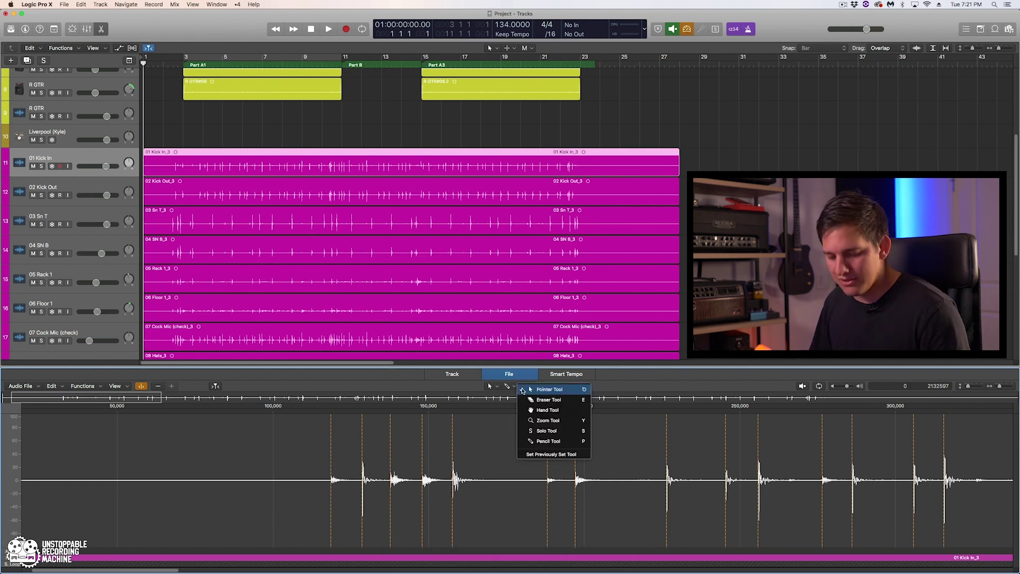
key("e")
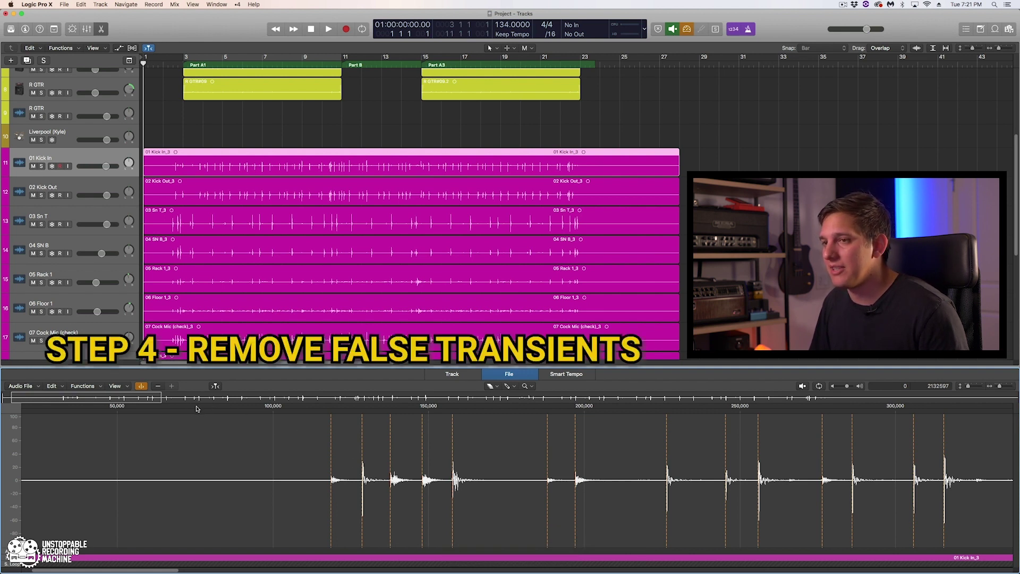
left_click(196, 402)
scroll(280, 433, "left", 1)
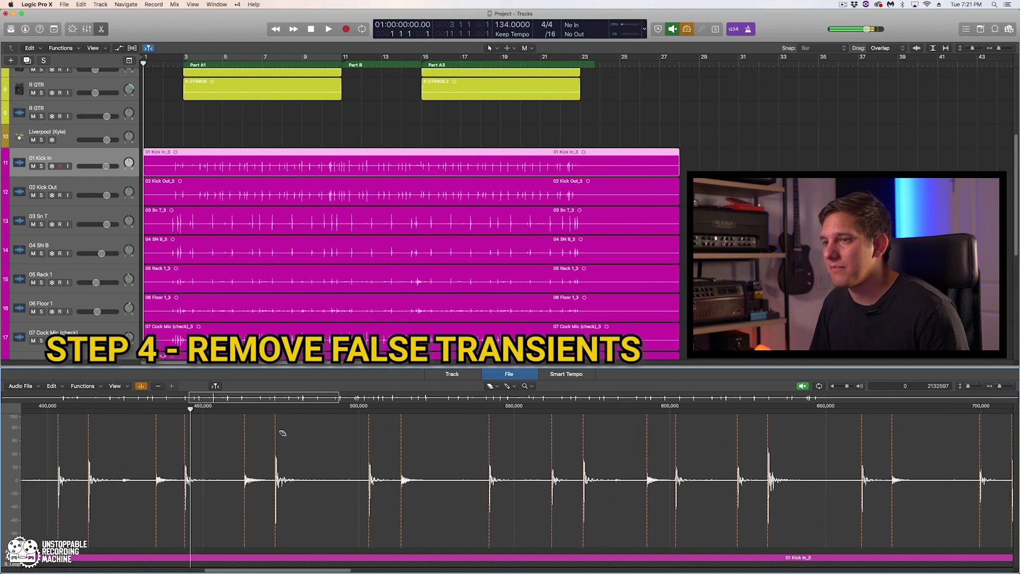
scroll(283, 433, "left", 10)
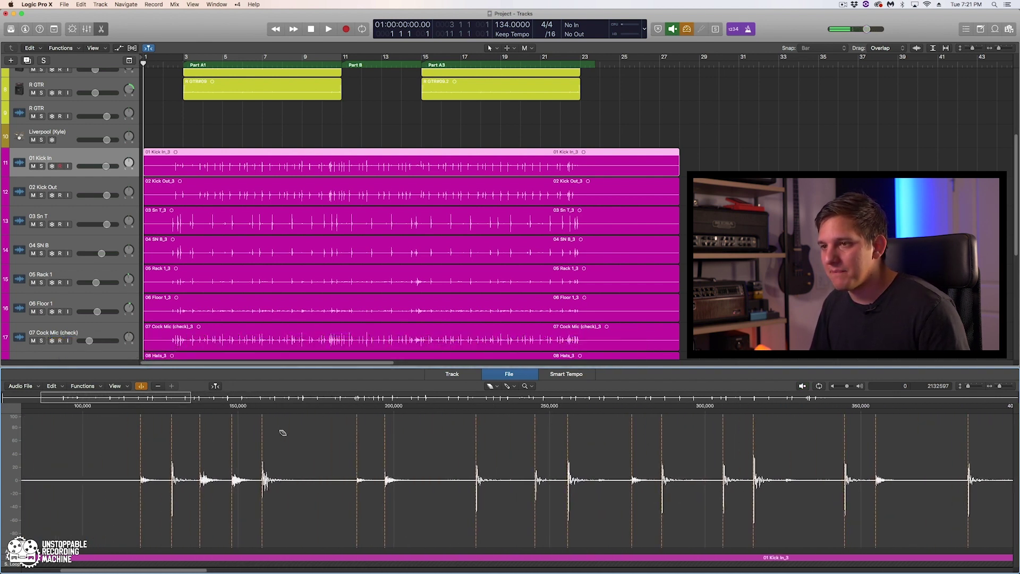
key("space")
scroll(307, 425, "right", 1)
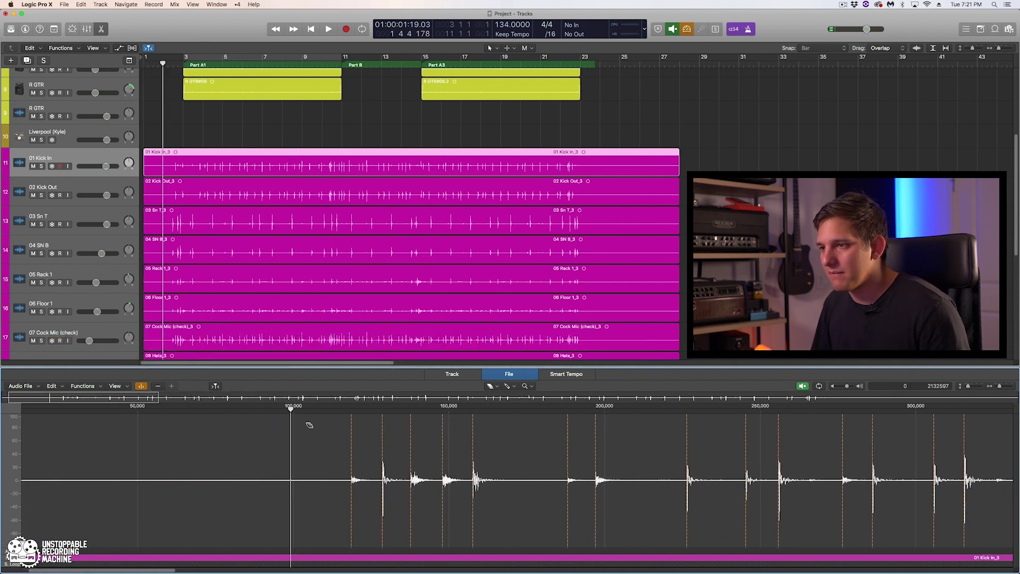
key("space")
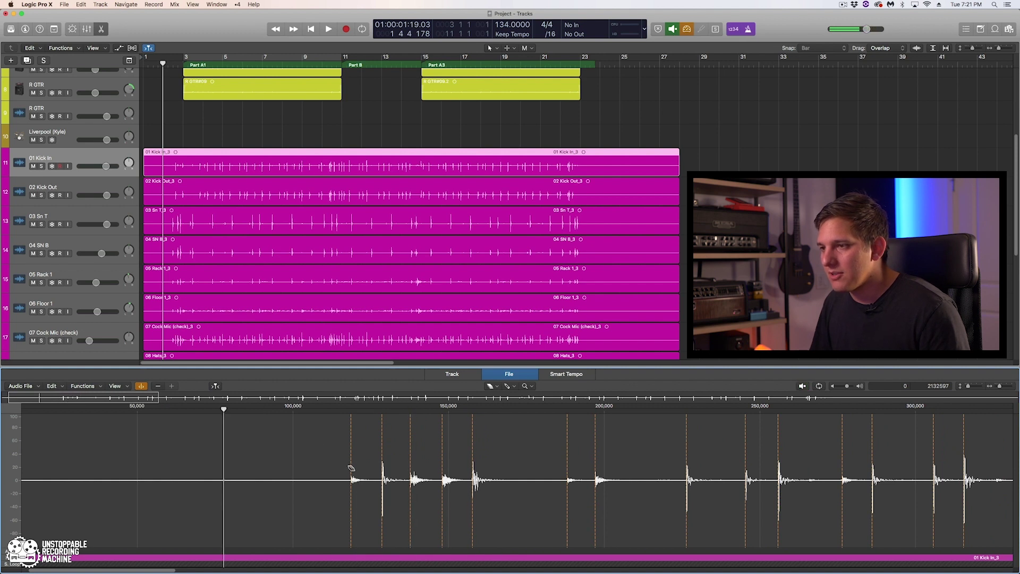
Step: Erase the false transient markers on the quiet bleed hits between about 118,000 and 277,000 samples, auditioning the kick from near 100,000
left_click(350, 468)
left_click(410, 467)
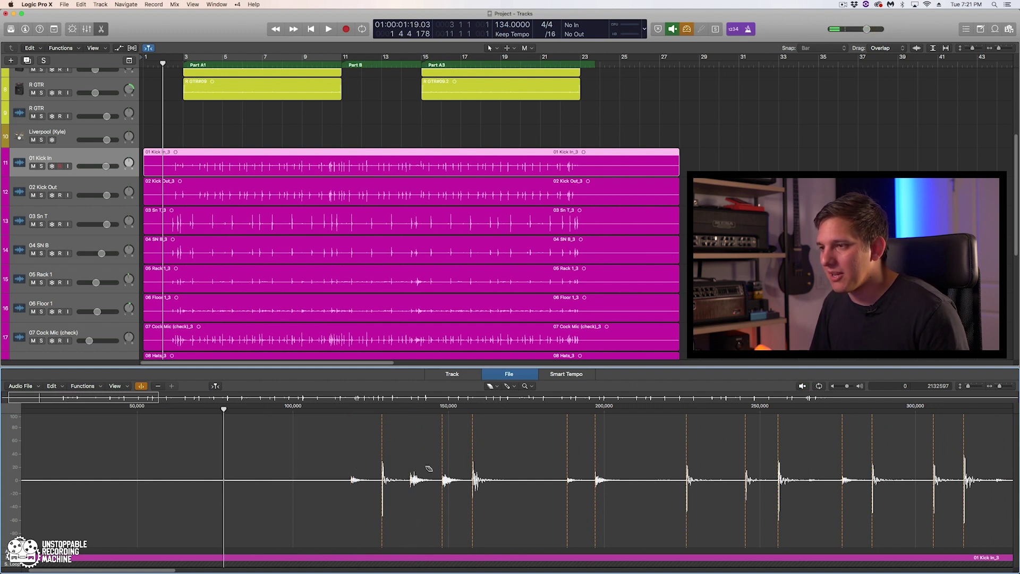
left_click(294, 405)
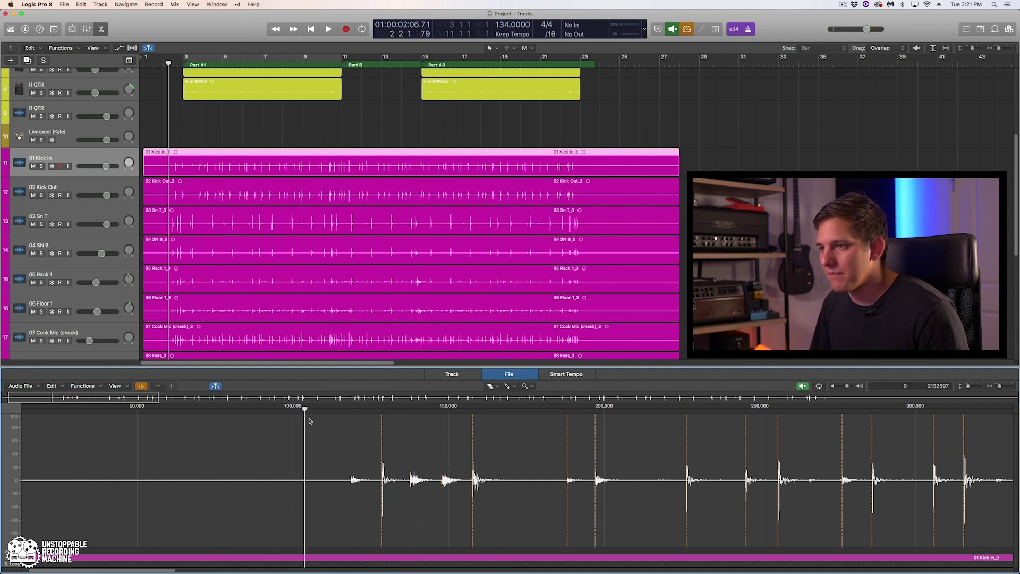
left_click(383, 467)
left_click(401, 465)
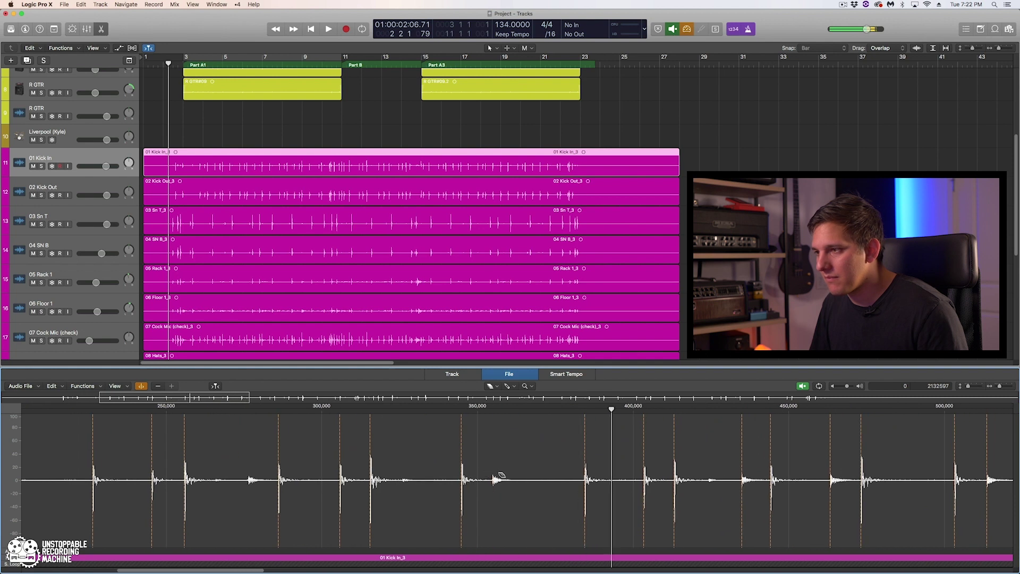
Step: Audition the kick file onward and erase the bleed markers between about 435,000 and 722,000 samples
left_click(335, 408)
key("space")
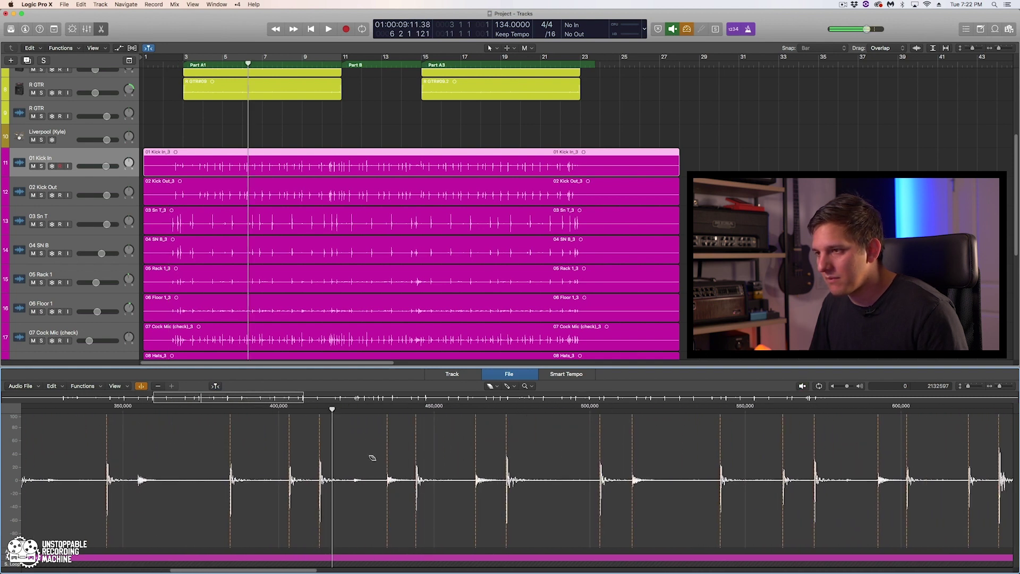
left_click(344, 404)
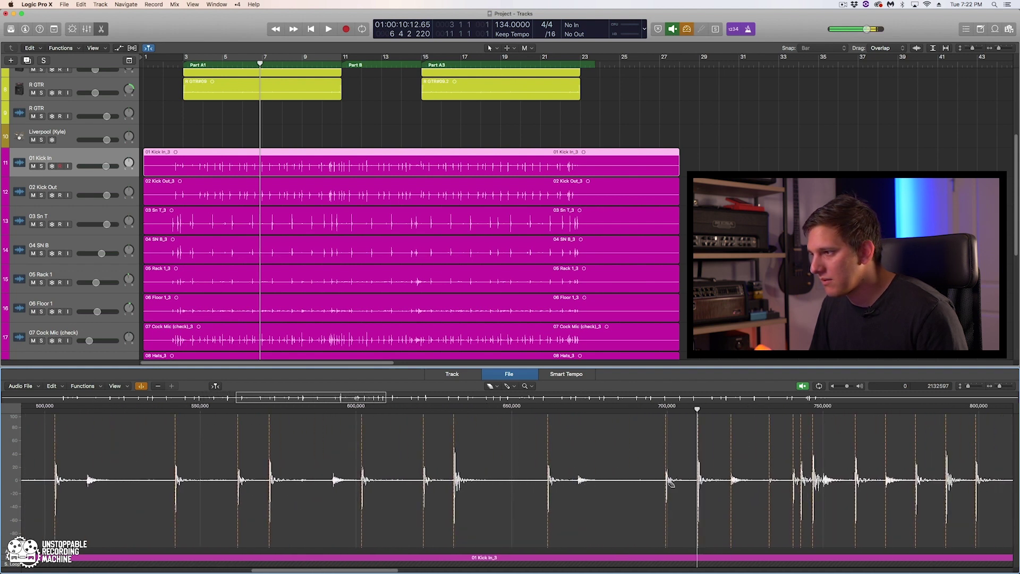
key("space")
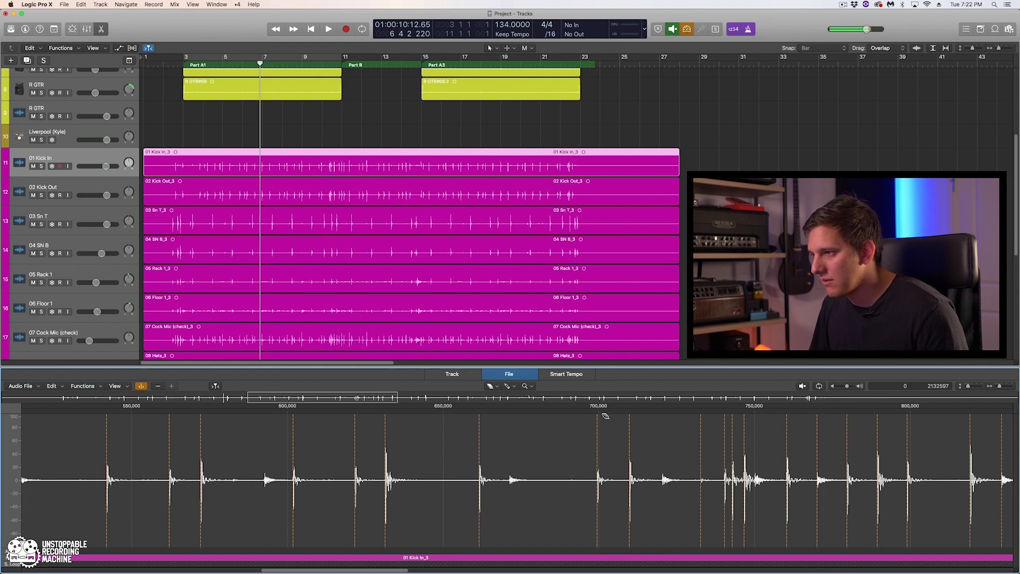
Step: Audition the kick around the fast hits near 750,000 samples and erase the false markers at about 733,000 and 770,000
left_click(569, 398)
scroll(543, 413, "left", 10)
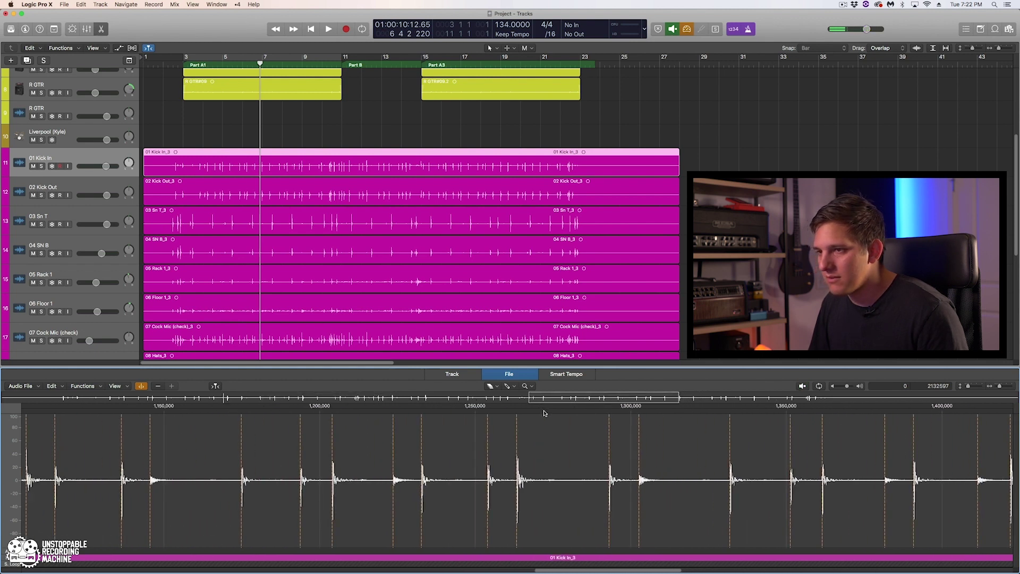
scroll(458, 422, "left", 4)
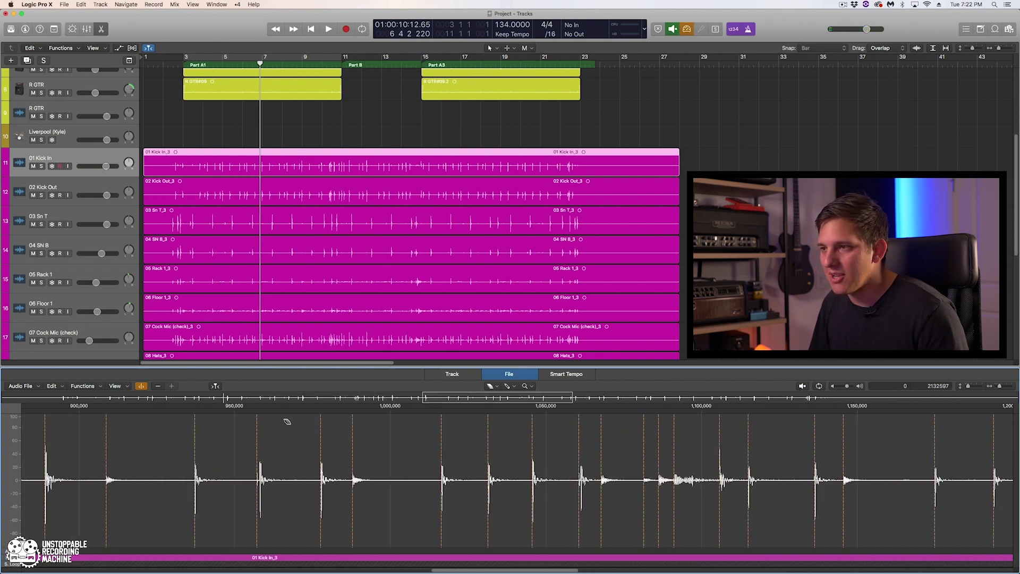
left_click(201, 400)
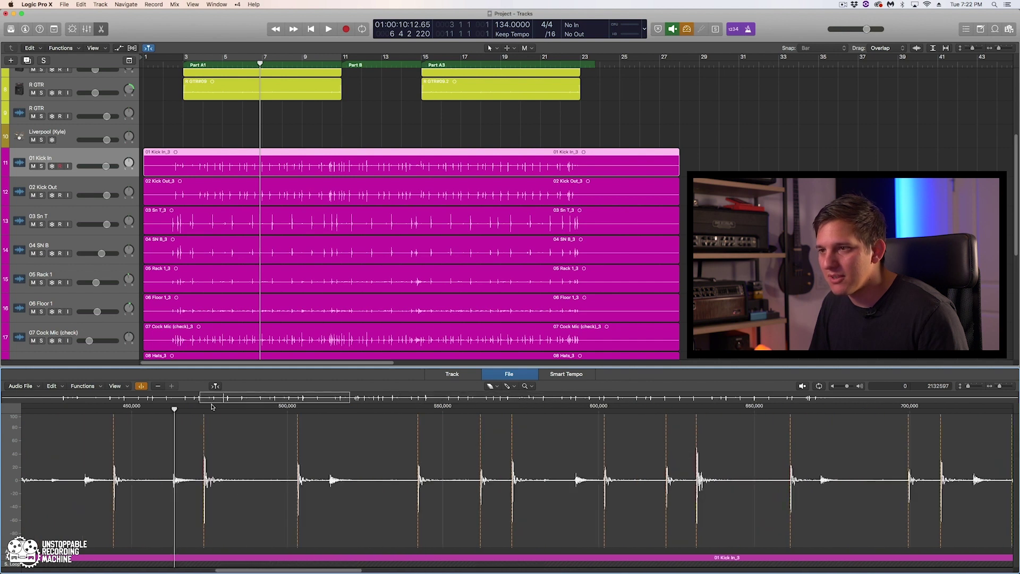
key("space")
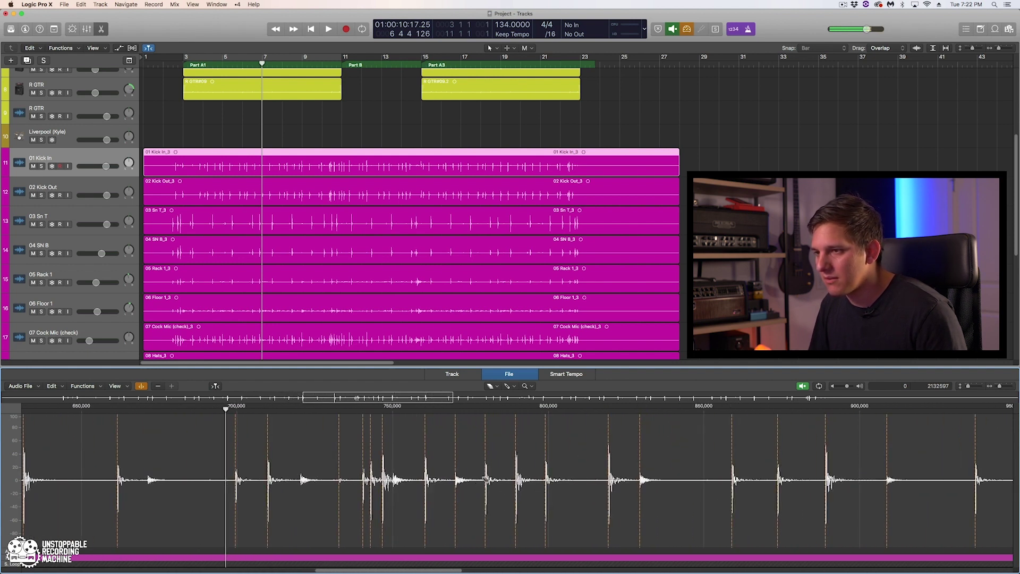
key("space")
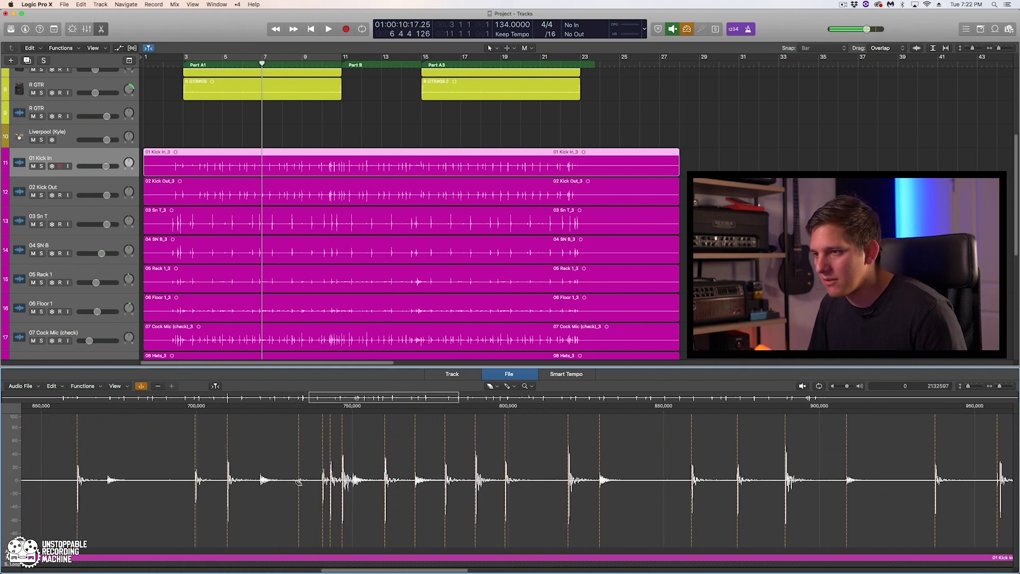
left_click(276, 410)
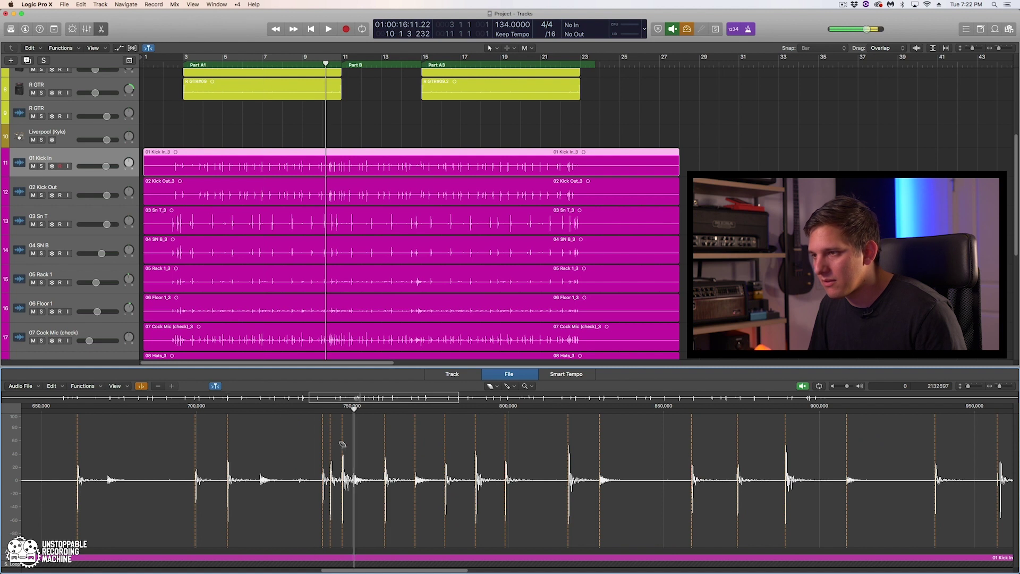
key("space")
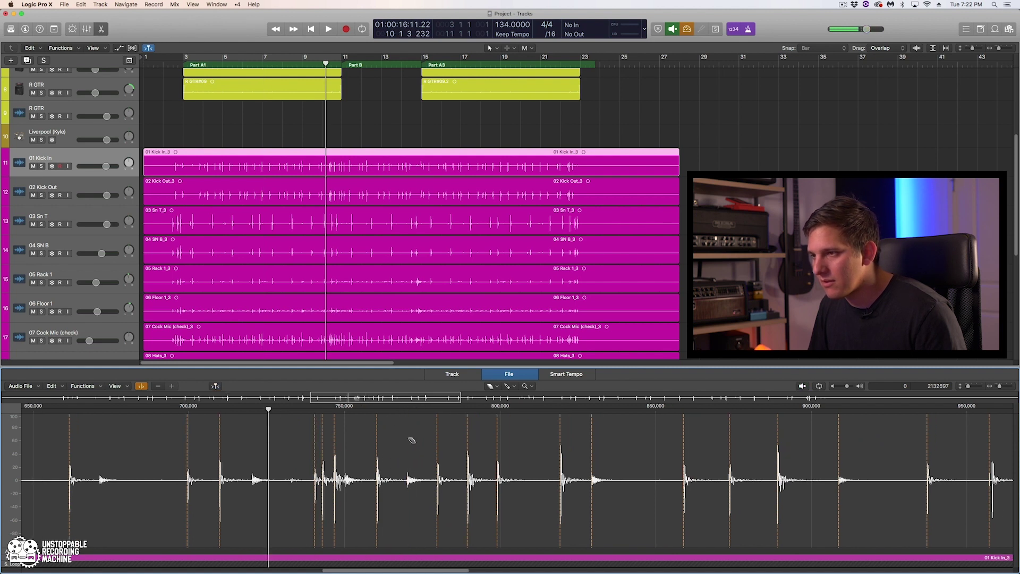
key("space")
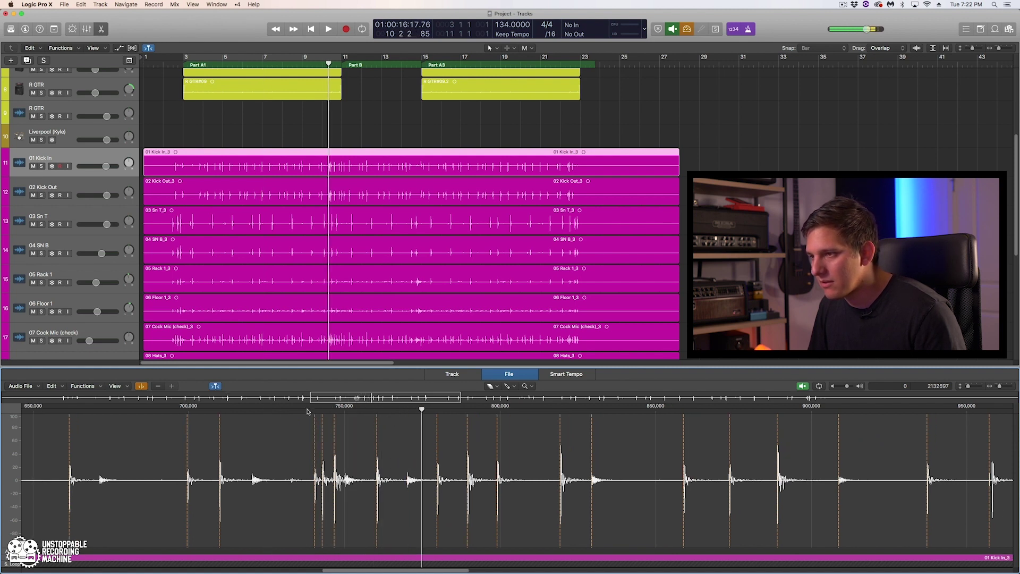
key("space")
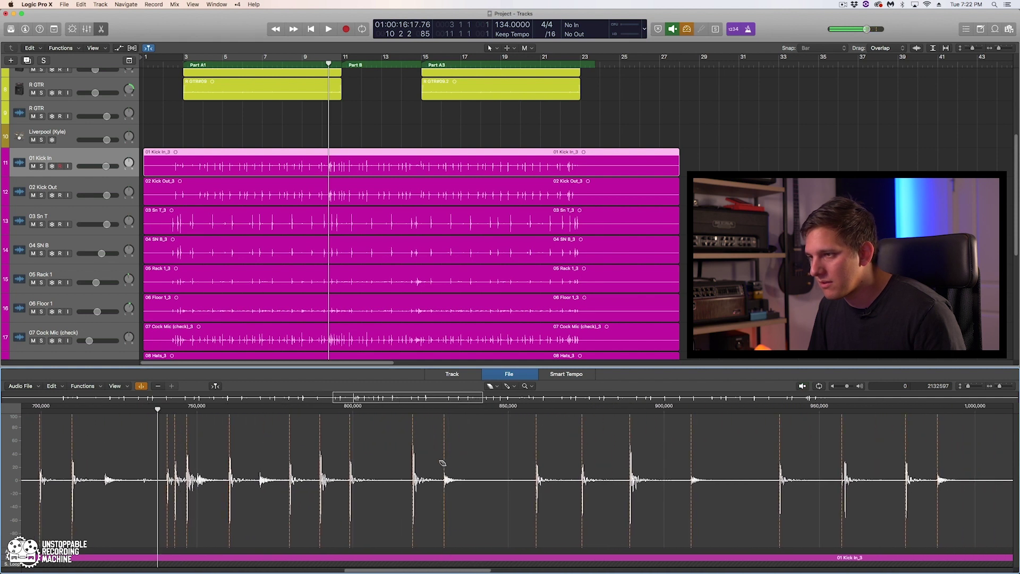
Step: Audition the following section and erase the false markers at about 829,000, 909,000 and 988,000 samples
left_click(420, 410)
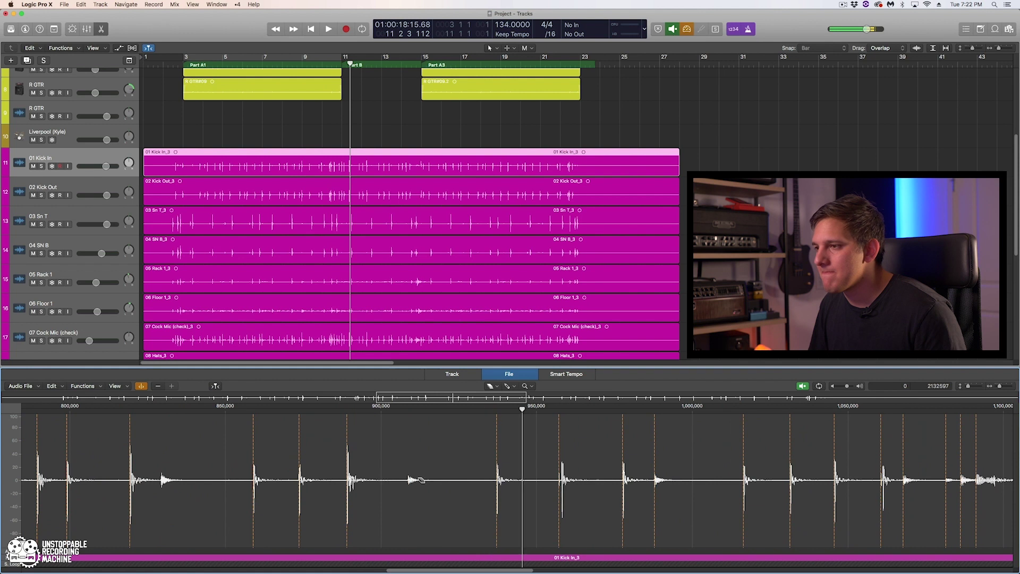
key("space")
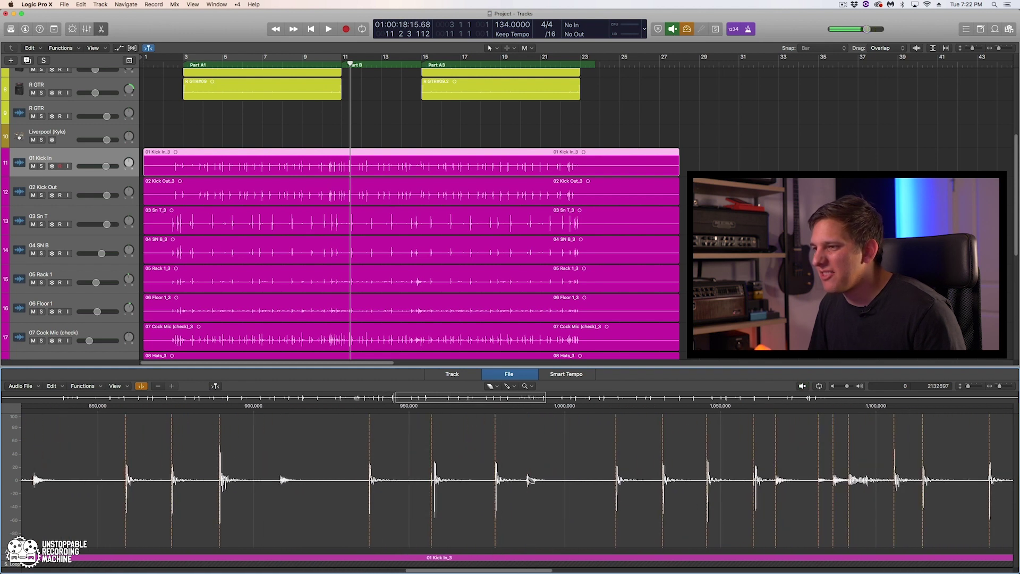
left_click(350, 409)
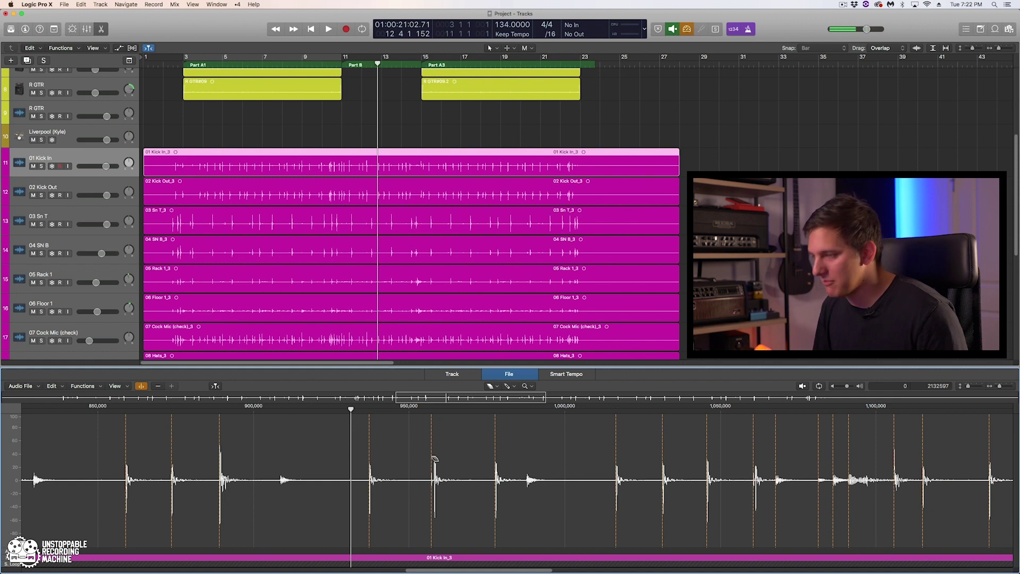
Step: Recheck the cleaned markers from the file's start and erase the misplaced one on the kick hit near 957,000 samples
scroll(435, 458, "left", 15)
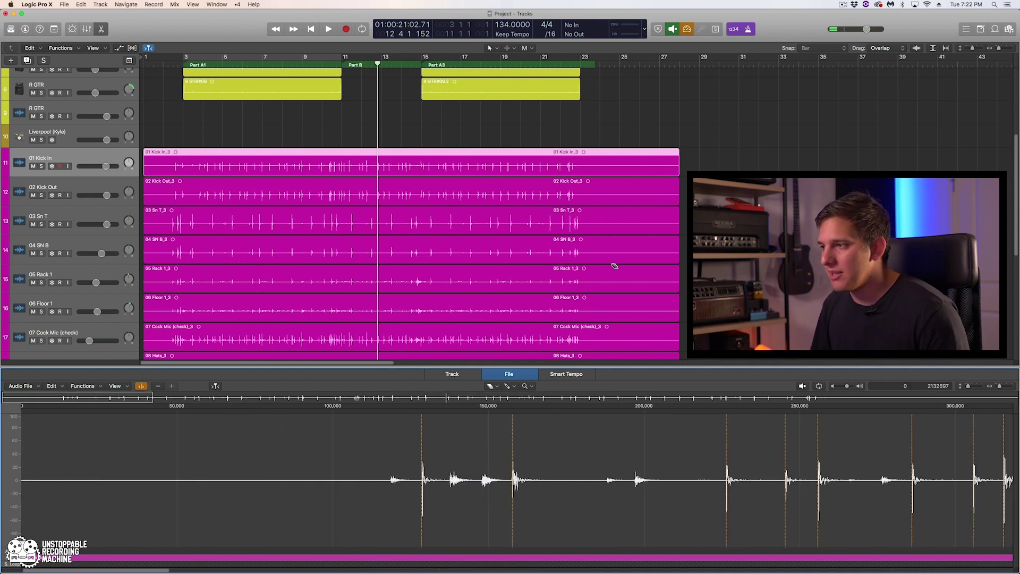
scroll(485, 522, "right", 10)
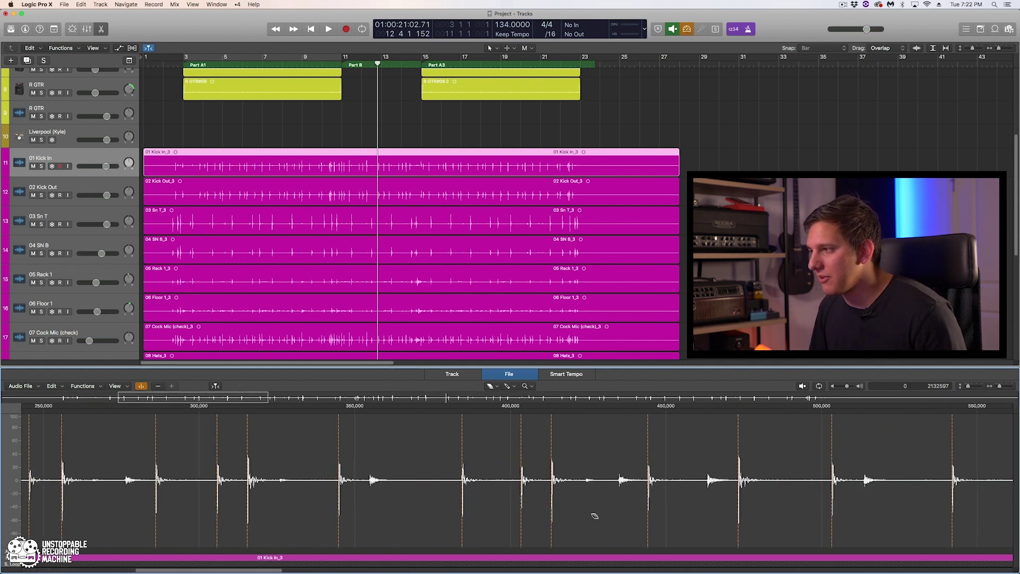
scroll(595, 515, "right", 10)
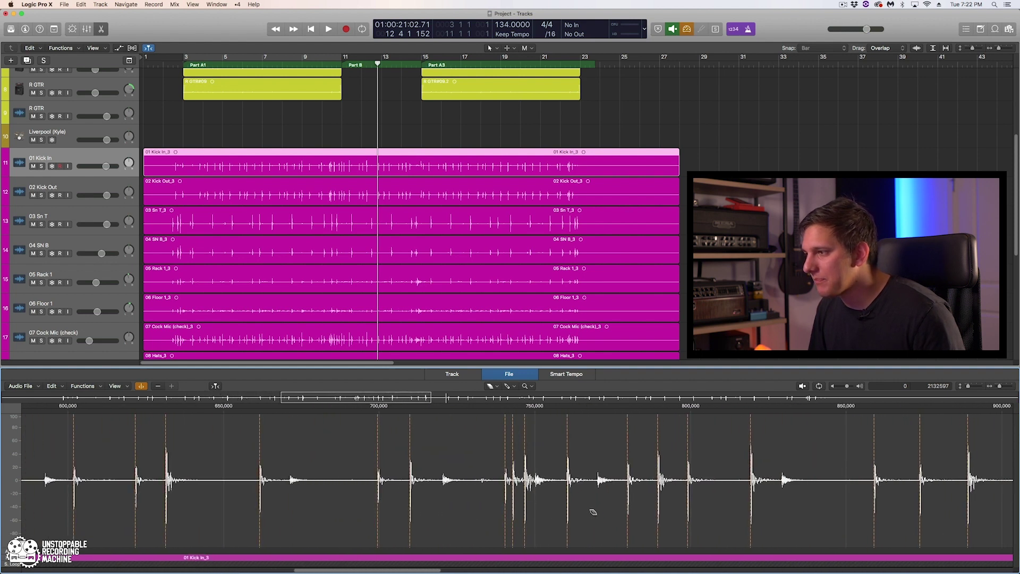
scroll(593, 512, "right", 5)
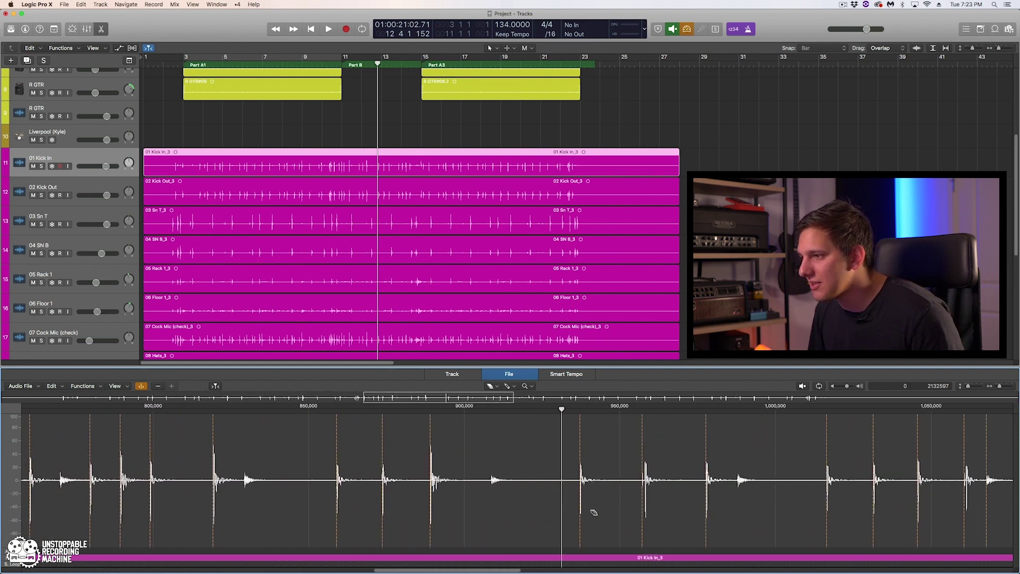
key("t")
left_click(591, 474)
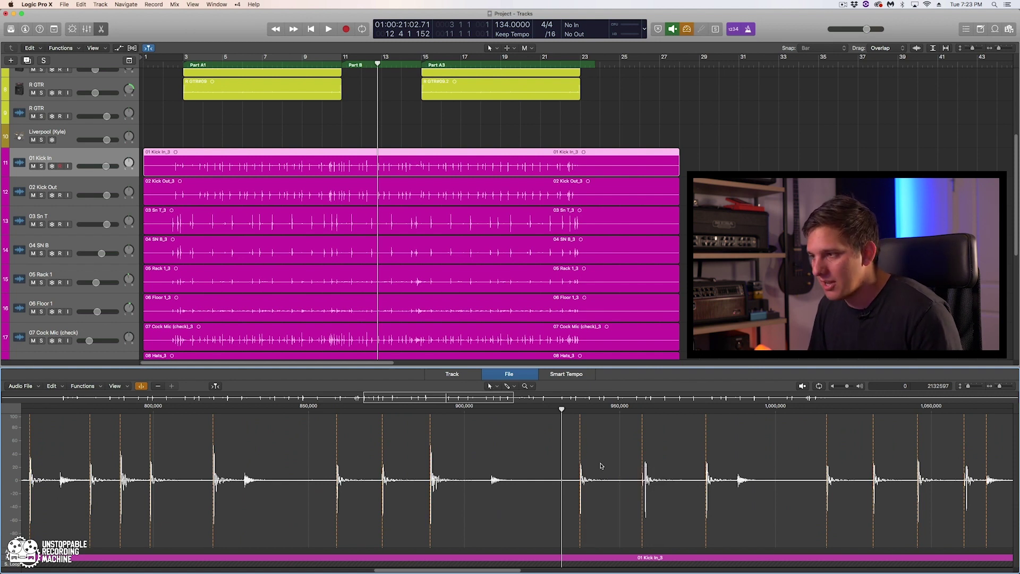
key("t")
key("p")
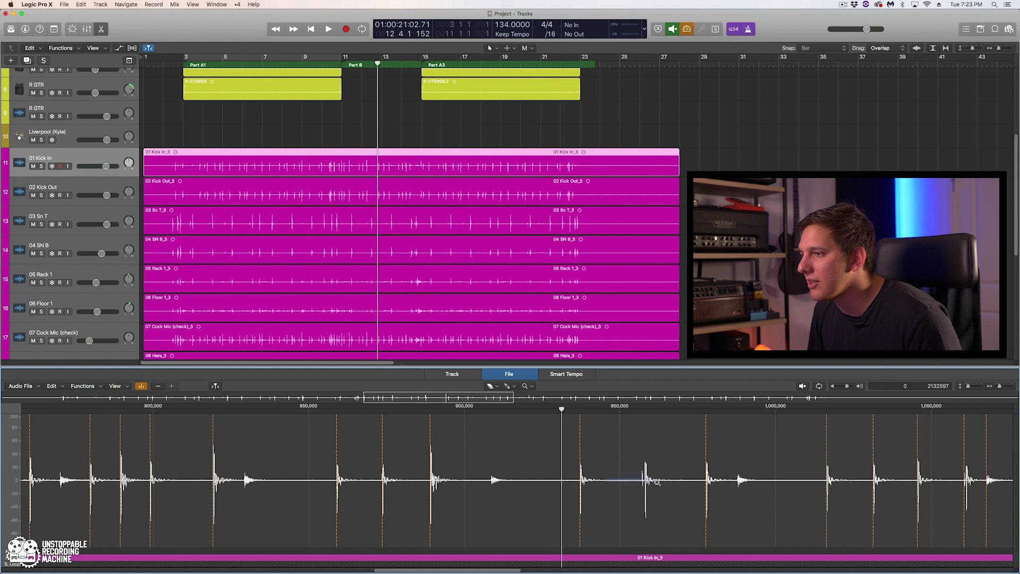
Step: Add a new transient marker with the Pencil tool at the onset of the main kick hit, about 958,000 samples
left_click_drag(680, 488, 679, 488)
scroll(400, 485, "left", 3)
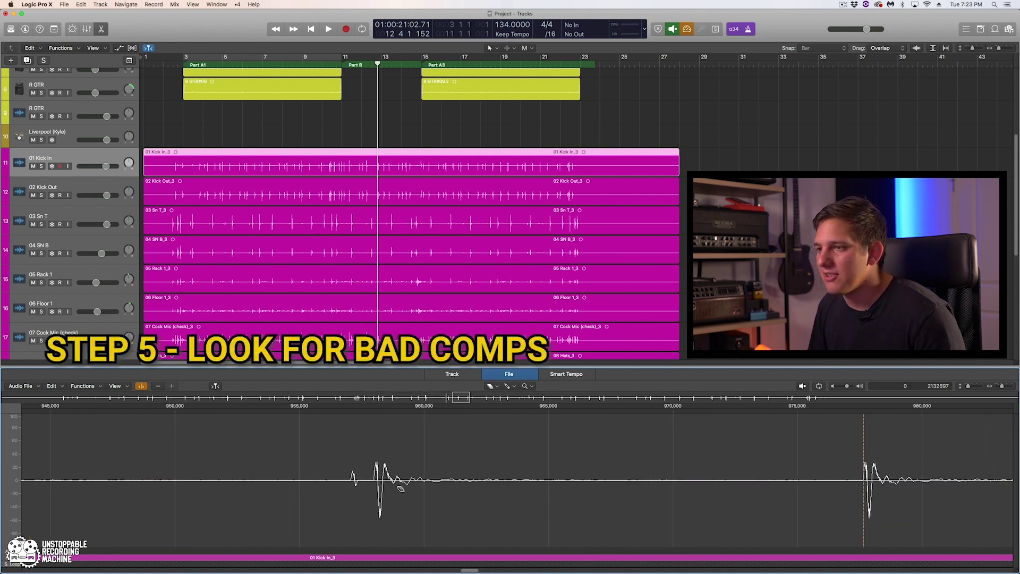
key("t")
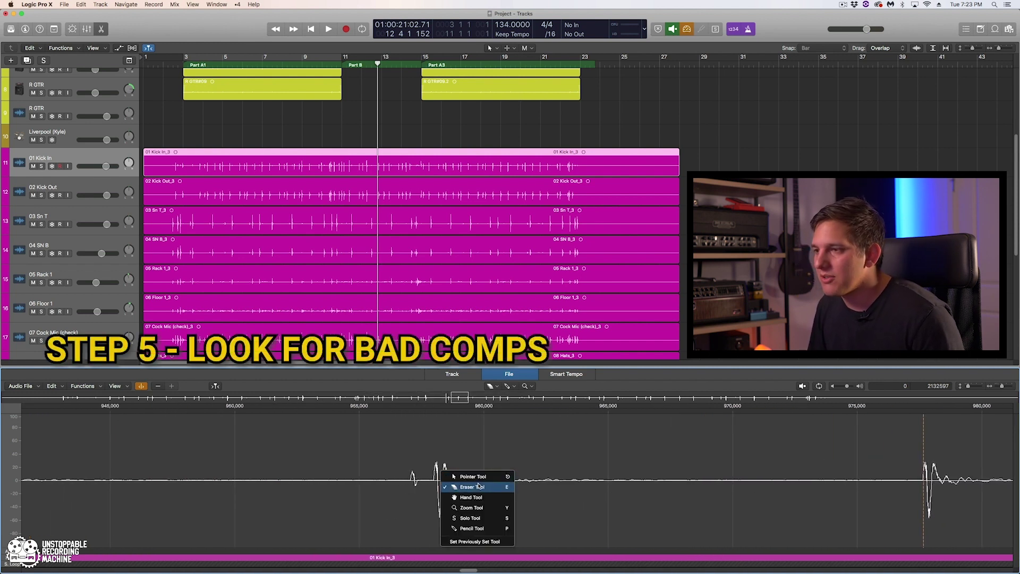
left_click(471, 528)
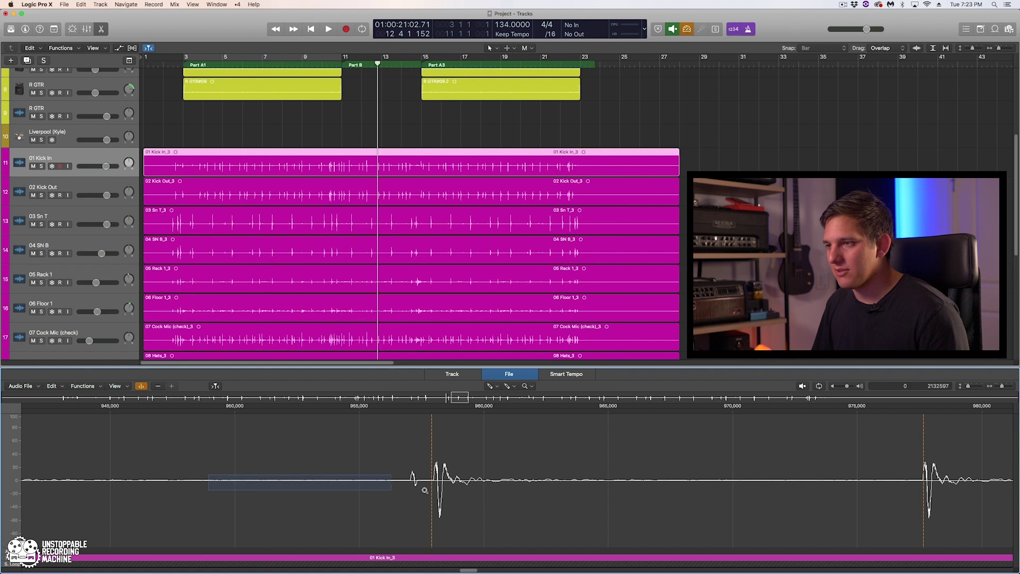
Step: Audition the passage around the re-marked kick hit, close up and zoomed out, to check for a bad comp
scroll(404, 478, "right", 1)
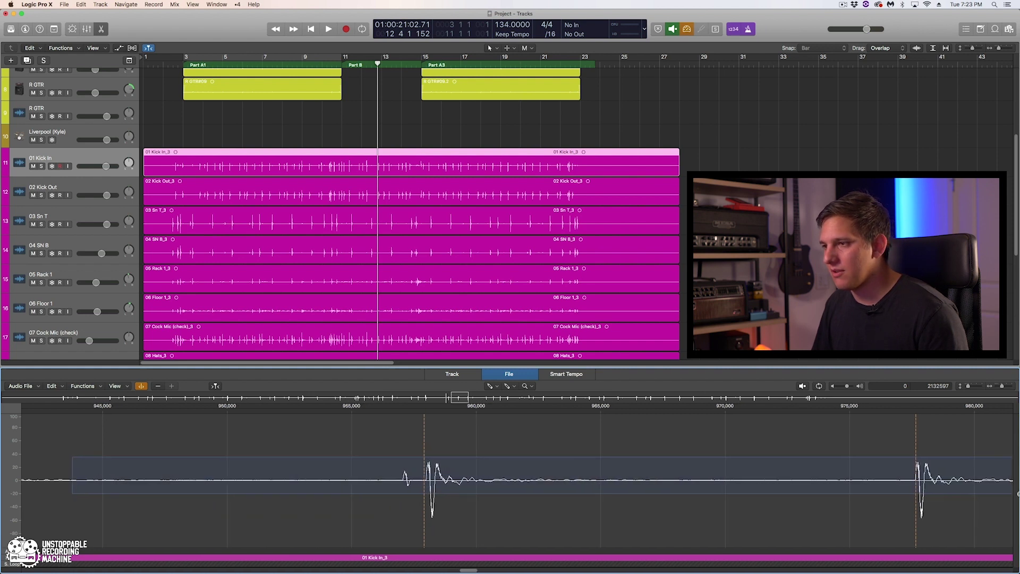
left_click(258, 408)
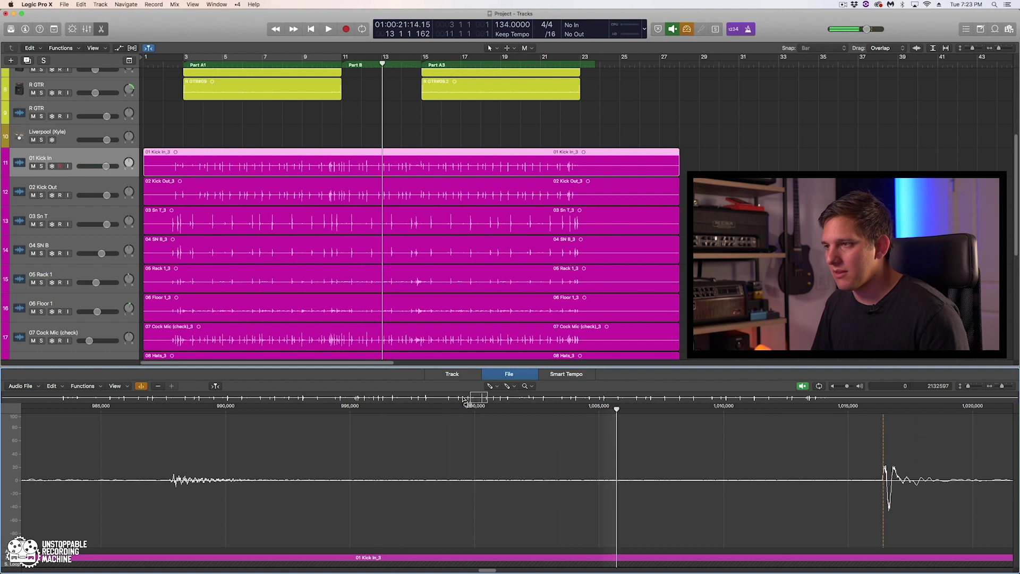
scroll(361, 432, "left", 10)
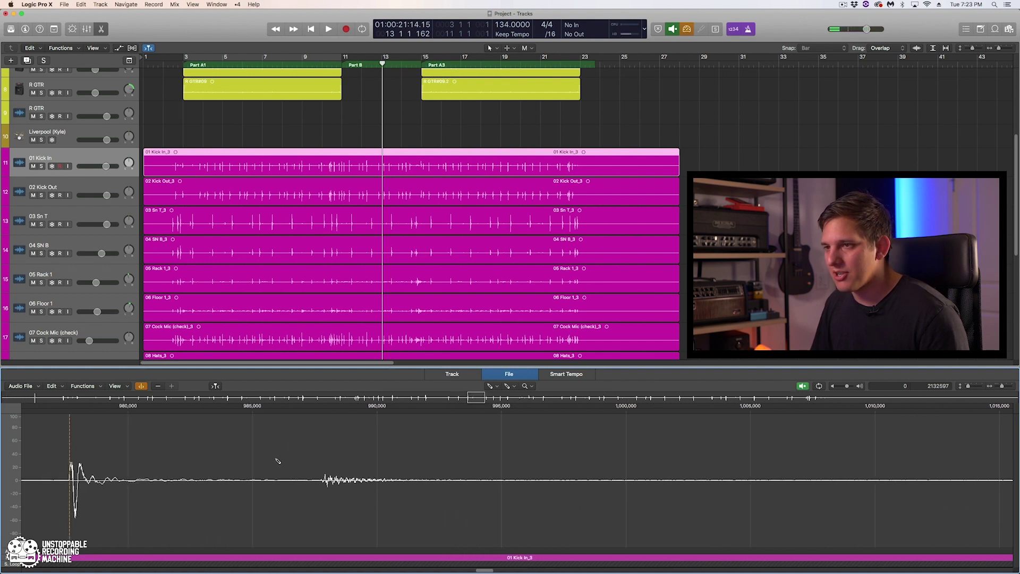
left_click(219, 408)
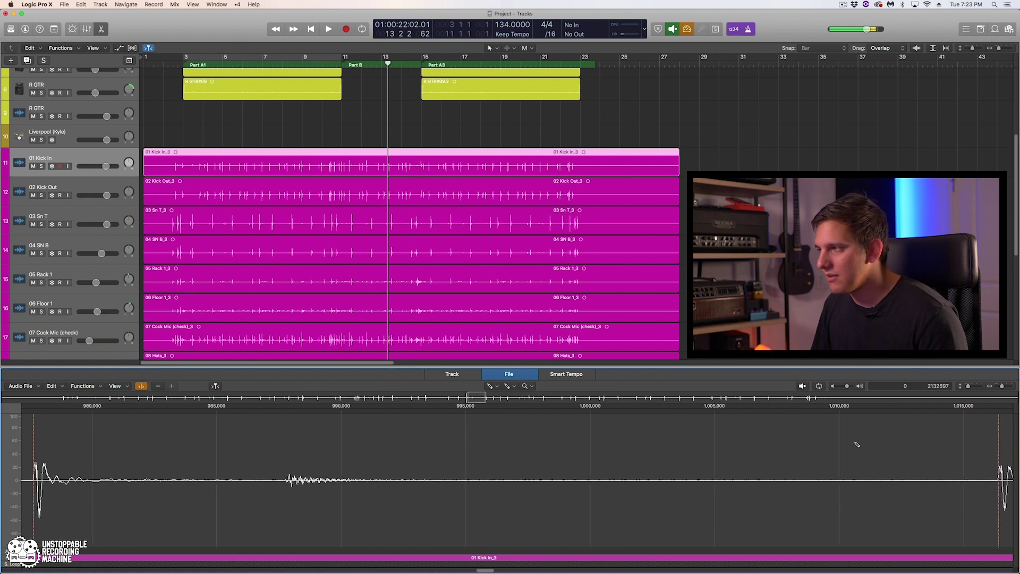
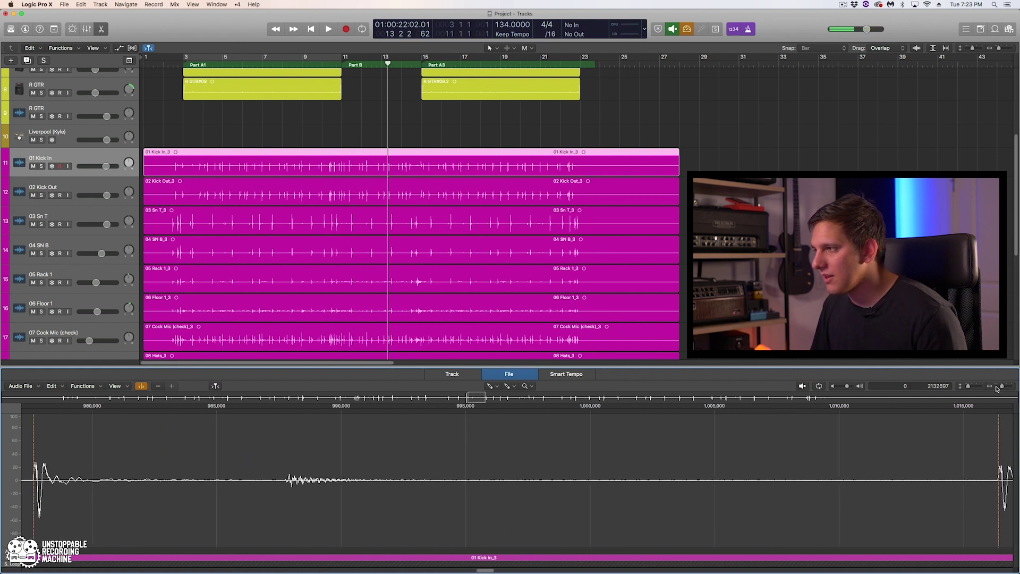
left_click_drag(1004, 390, 997, 389)
left_click(329, 407)
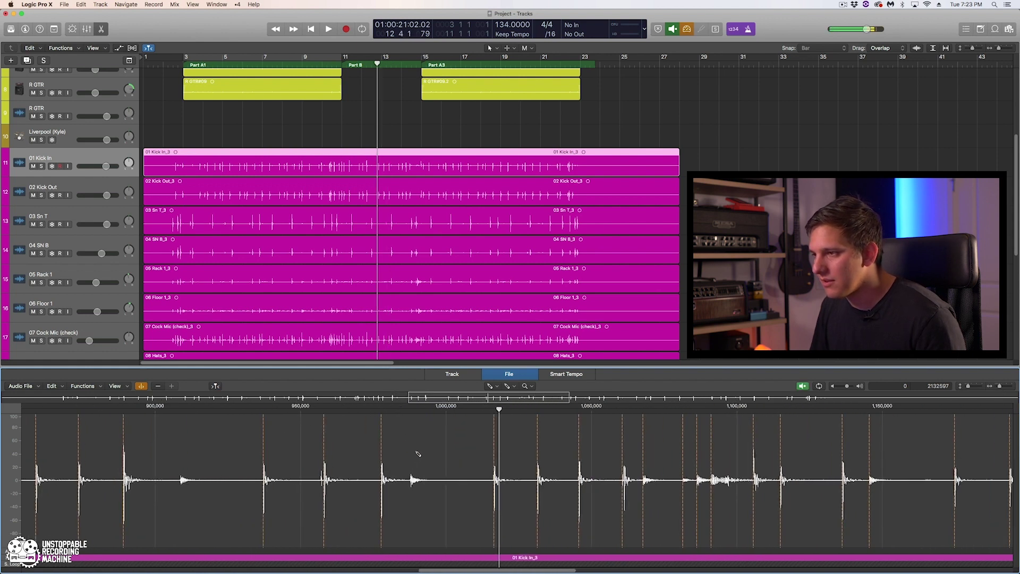
key("space")
Step: Audition the passage up to about 1,060,000 samples and replace that kick hit's early marker with one at the main onset, about 1,061,100 samples
key("t")
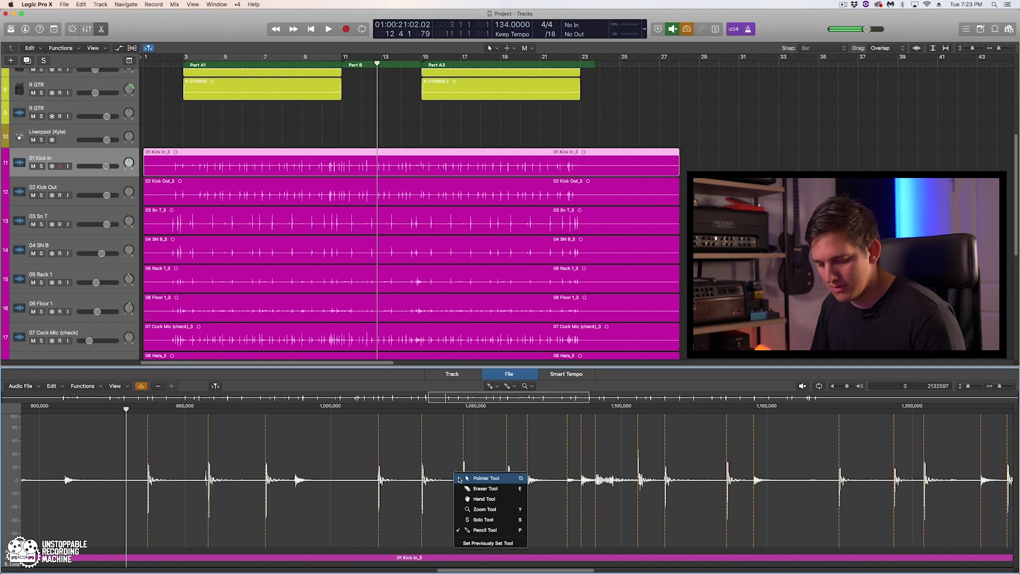
key("e")
left_click(401, 409)
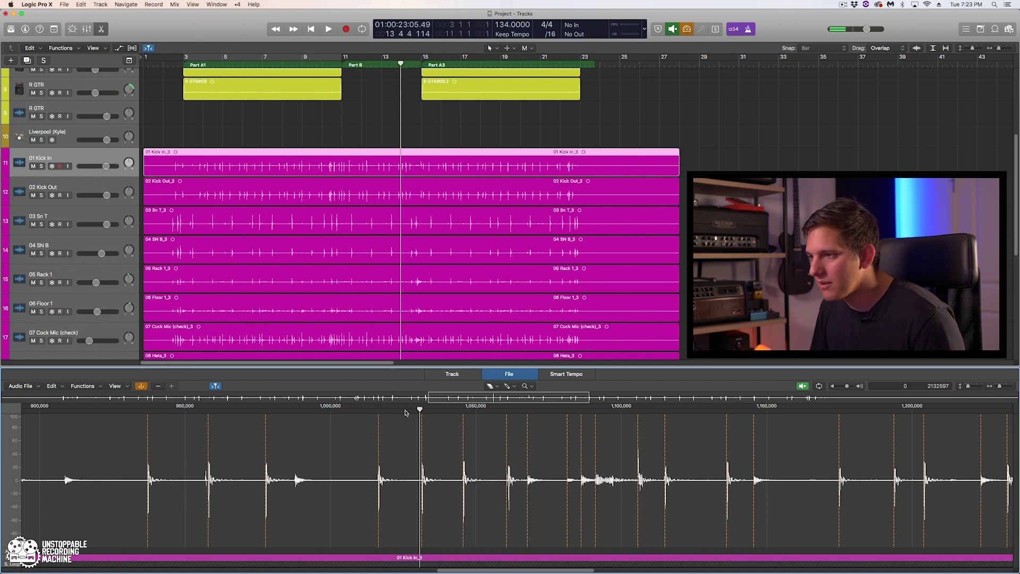
left_click(439, 411)
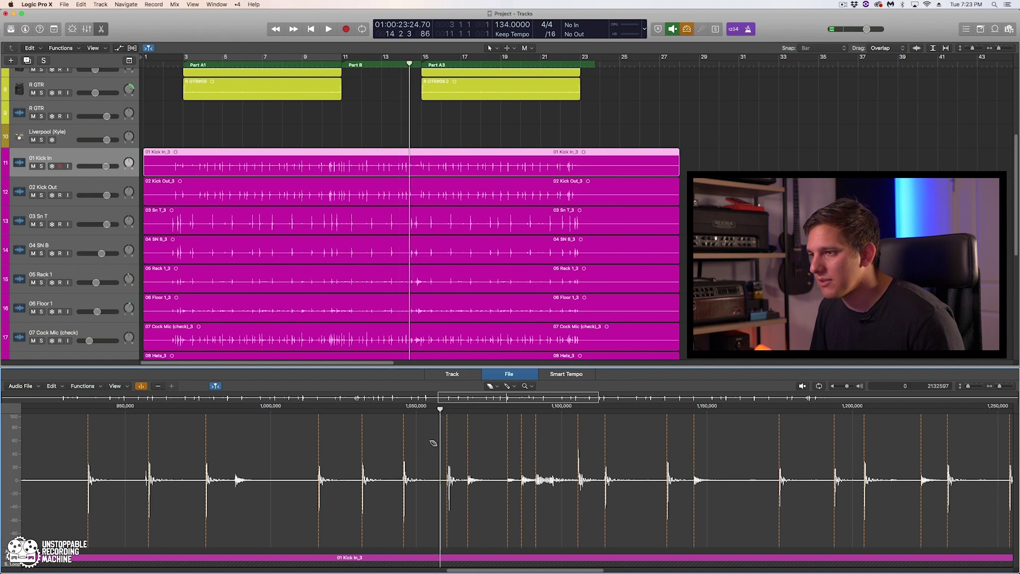
left_click_drag(463, 522, 484, 519)
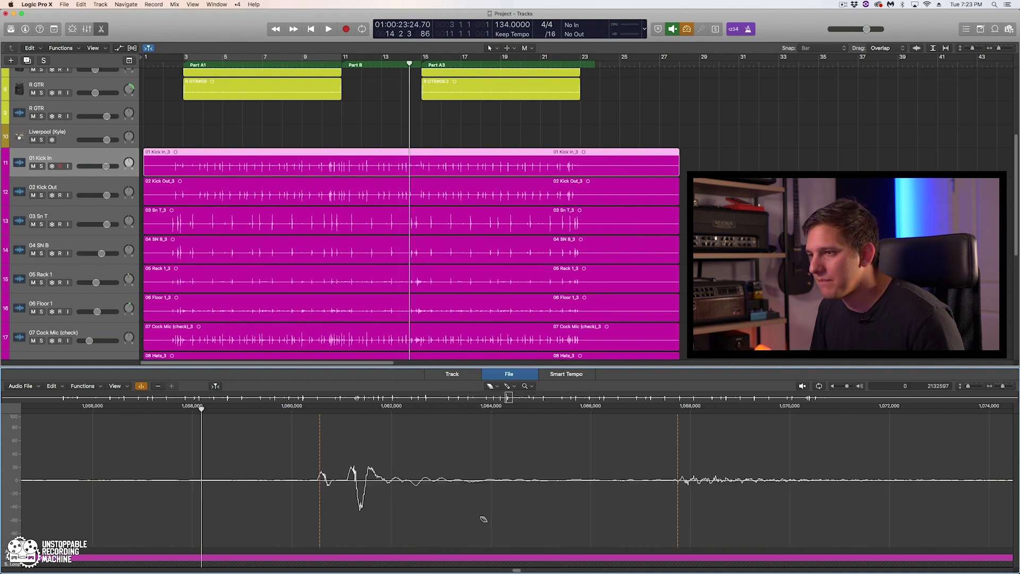
right_click(321, 486)
left_click(358, 486)
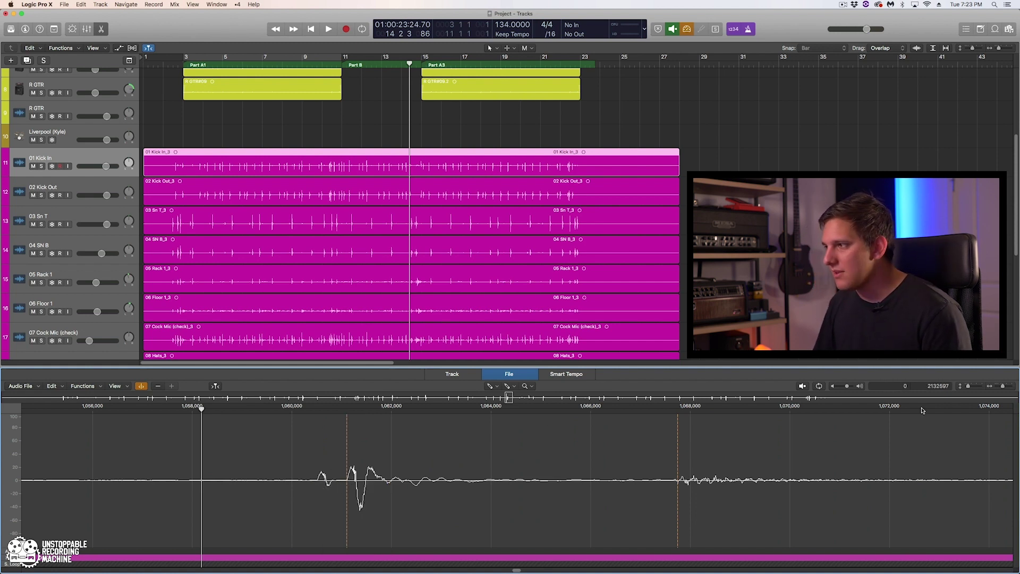
Step: Audition around the re-marked kick hit and erase the false markers at about 1,068,000, 1,081,500, 1,086,000 and 1,091,000 samples
scroll(642, 436, "down", 10)
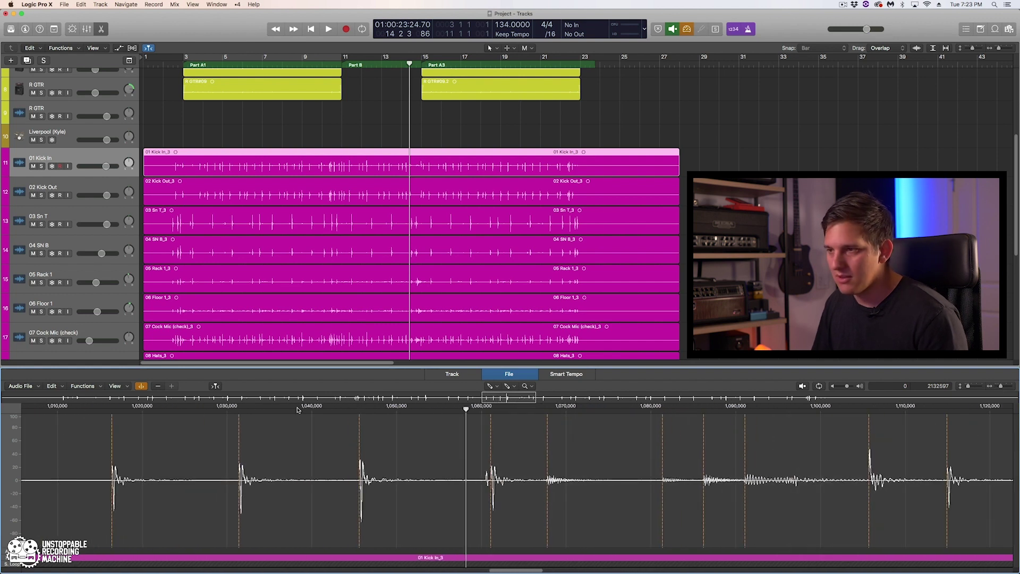
left_click(285, 407)
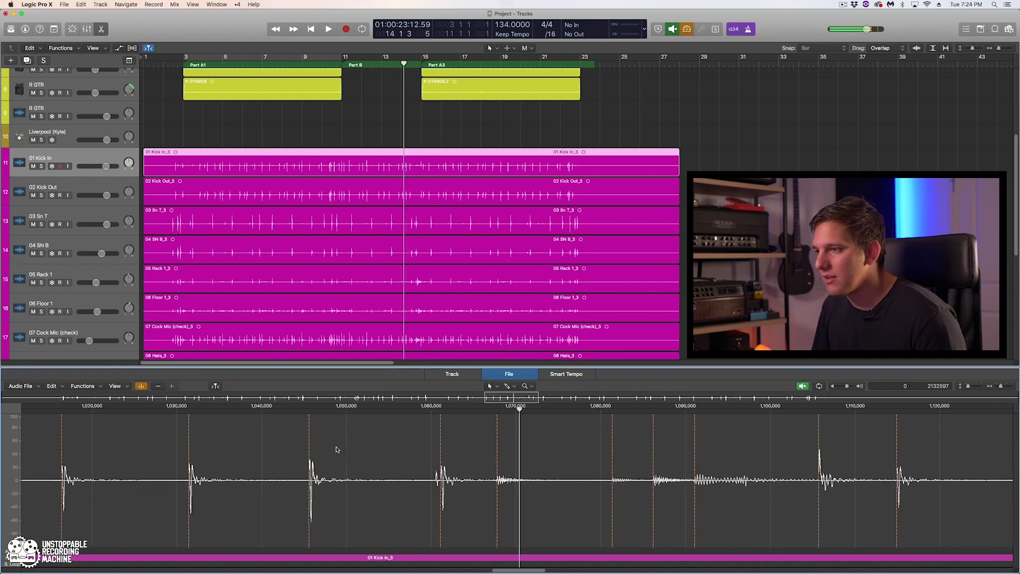
right_click(446, 480)
left_click(449, 482)
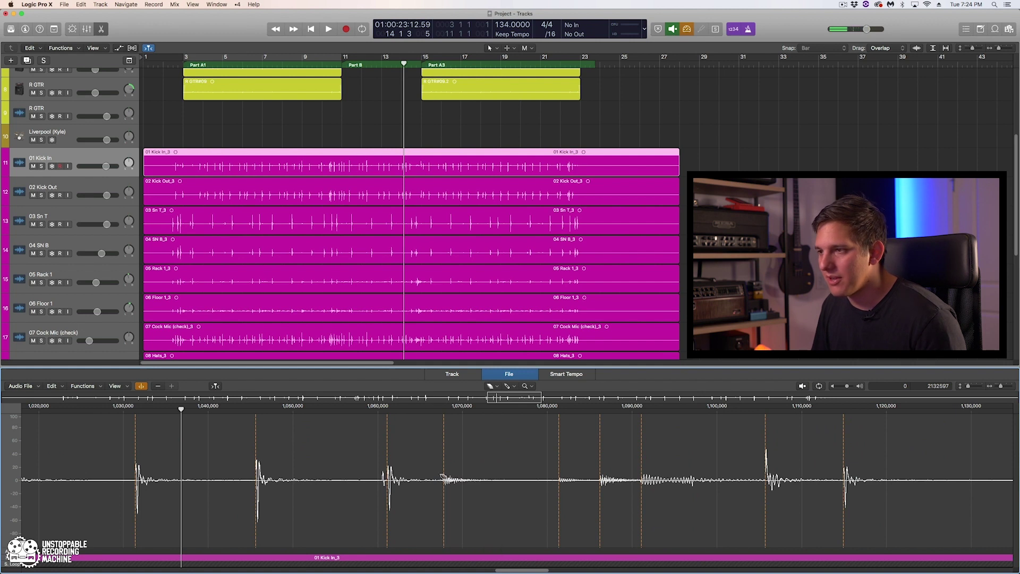
left_click(270, 408)
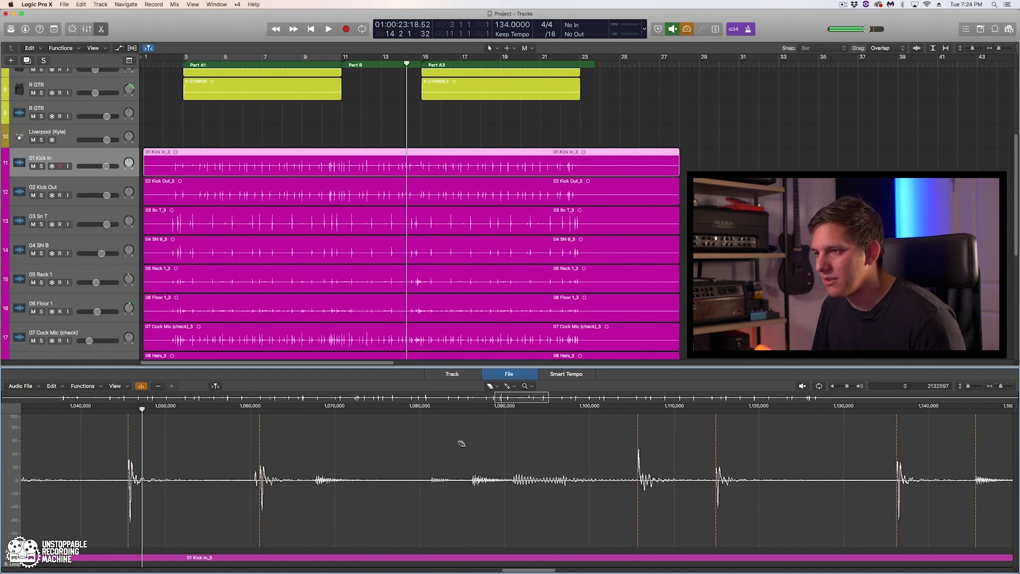
Step: Audition the following section of the kick and erase the false markers at about 1,145,500 and 1,224,000 samples
left_click(279, 409)
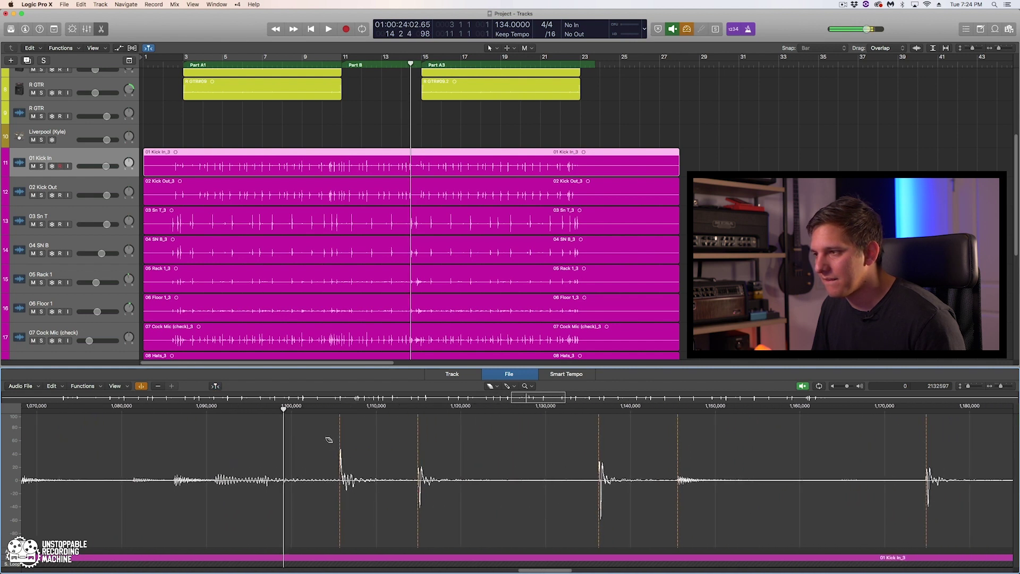
left_click(389, 414)
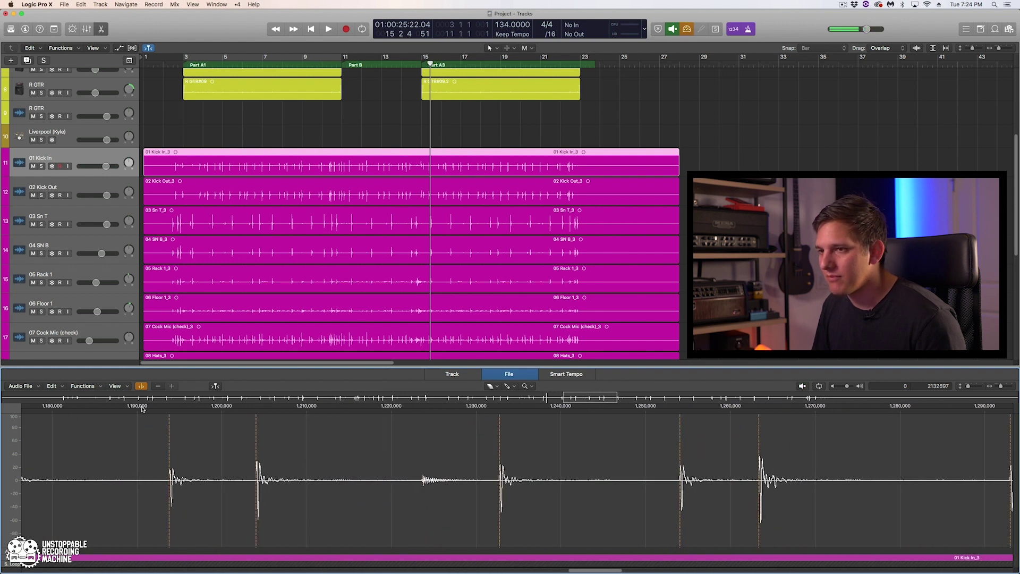
left_click(142, 409)
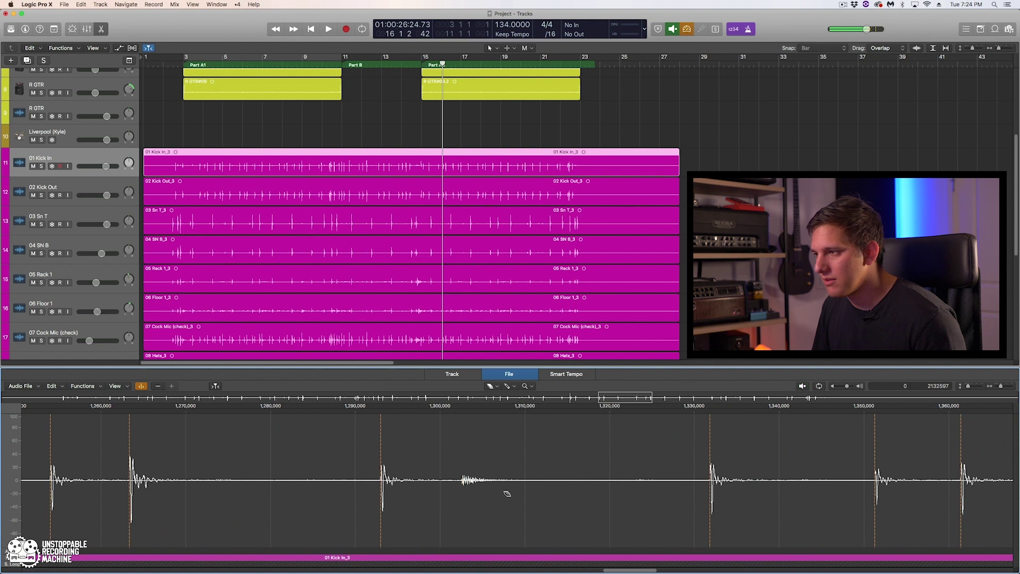
left_click(490, 408)
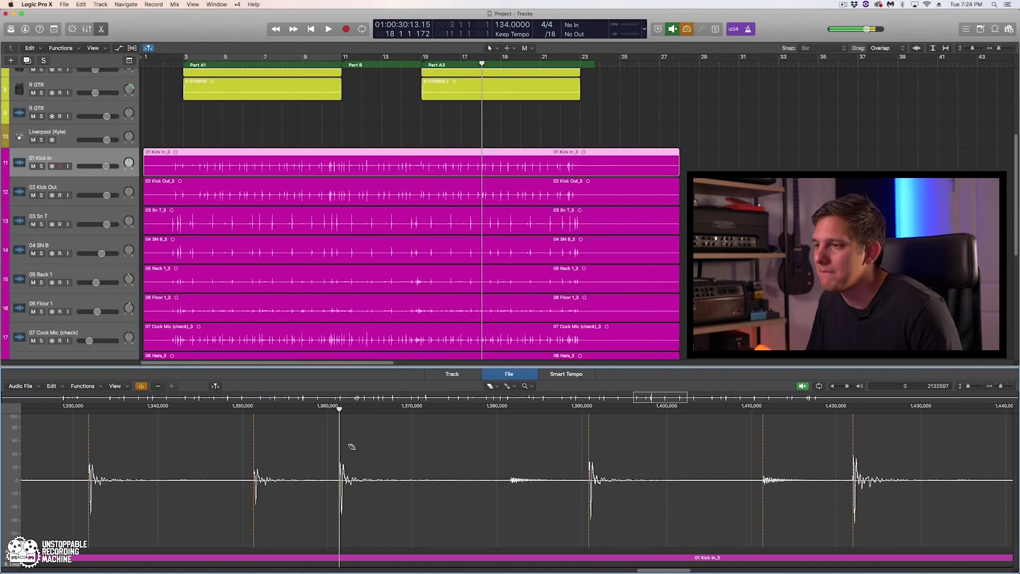
Step: Audition the kick through to its last hits and erase the false markers at about 1,411,500 and 1,462,000 samples
scroll(352, 383, "right", 5)
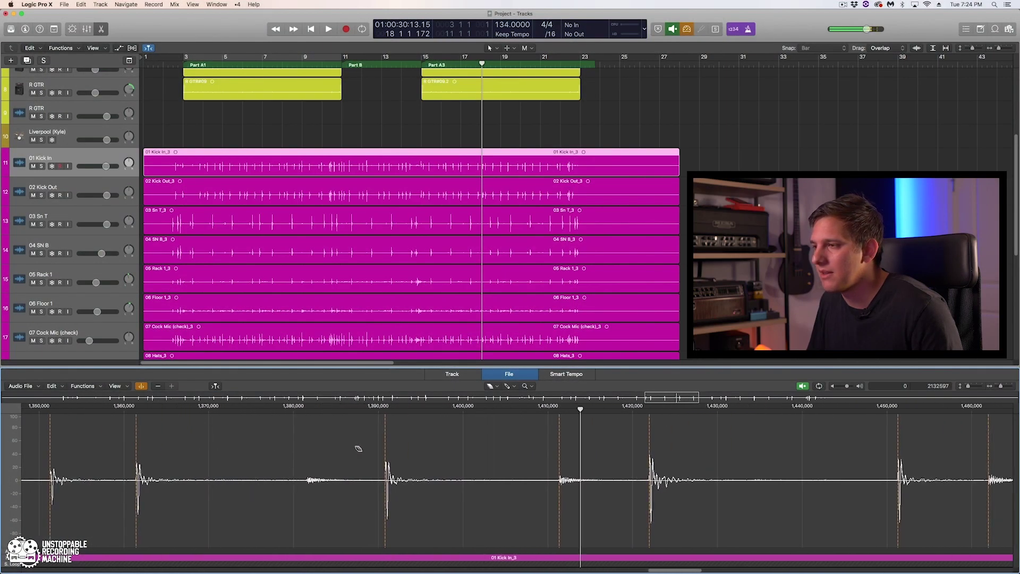
scroll(396, 468, "right", 5)
key("space")
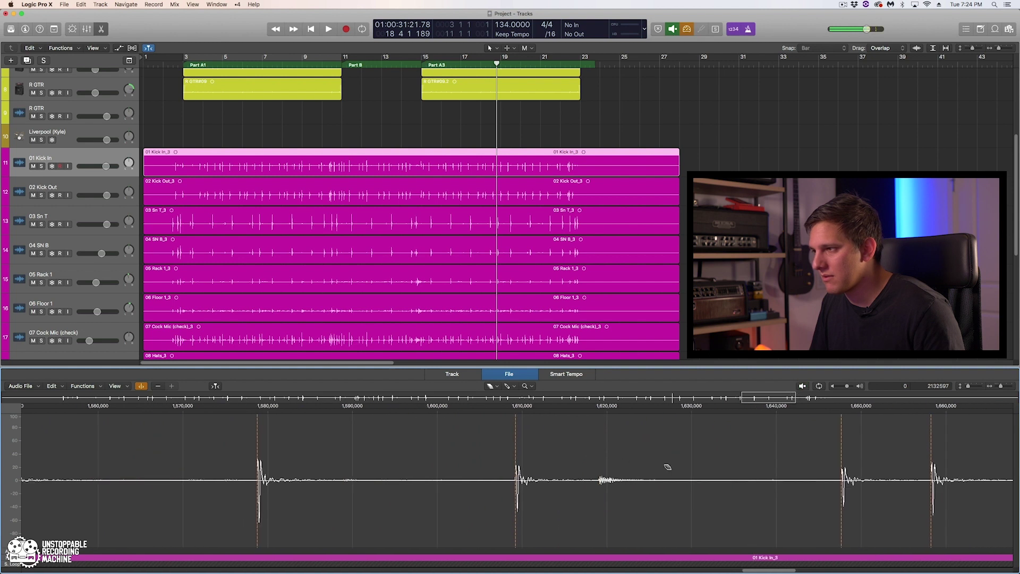
key("space")
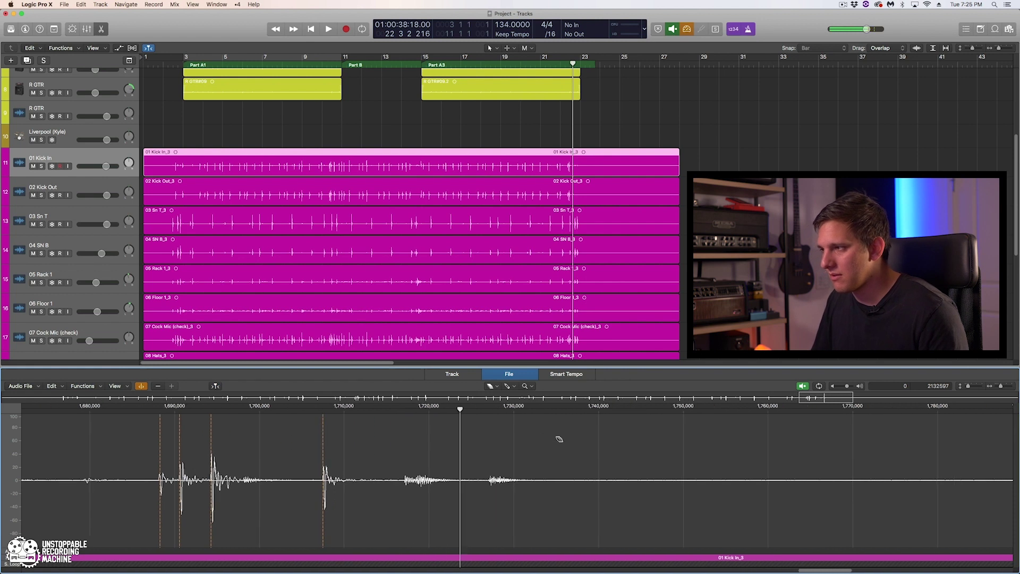
Step: Review the cleaned kick markers against the waveform, from the end of the file back to its start
scroll(611, 431, "left", 5)
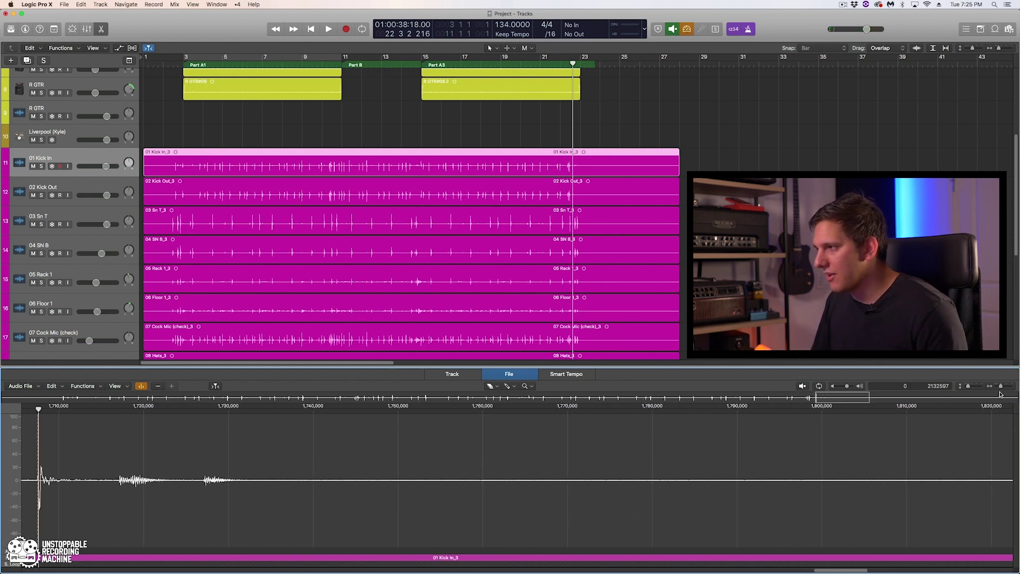
scroll(762, 455, "down", 6)
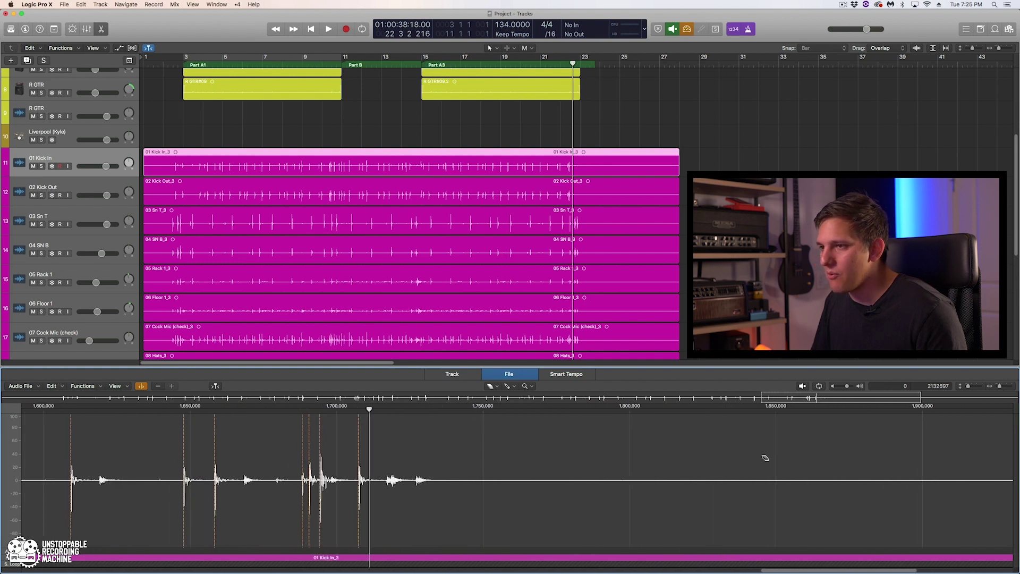
scroll(744, 485, "left", 10)
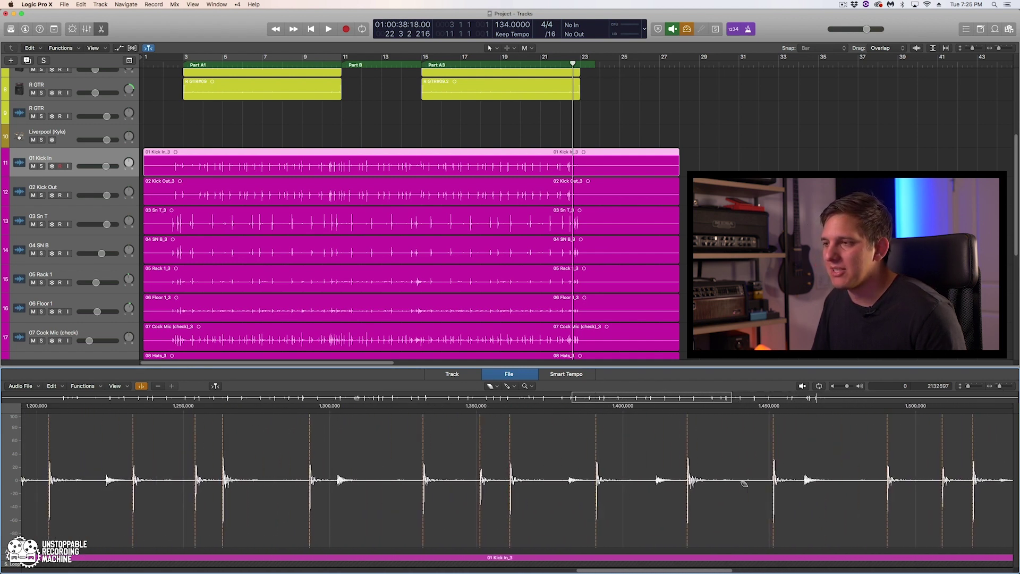
scroll(744, 484, "left", 10)
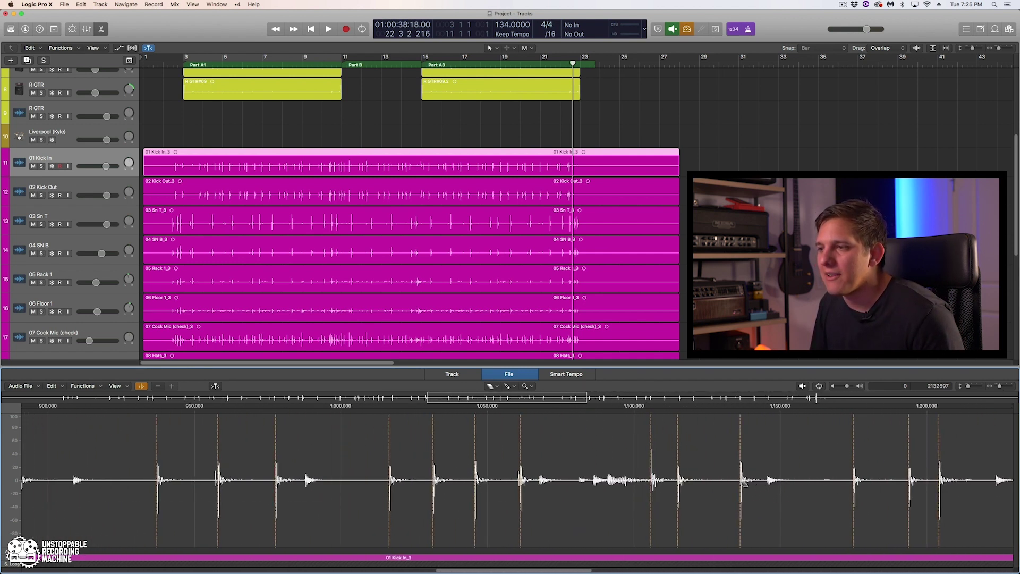
scroll(744, 484, "left", 10)
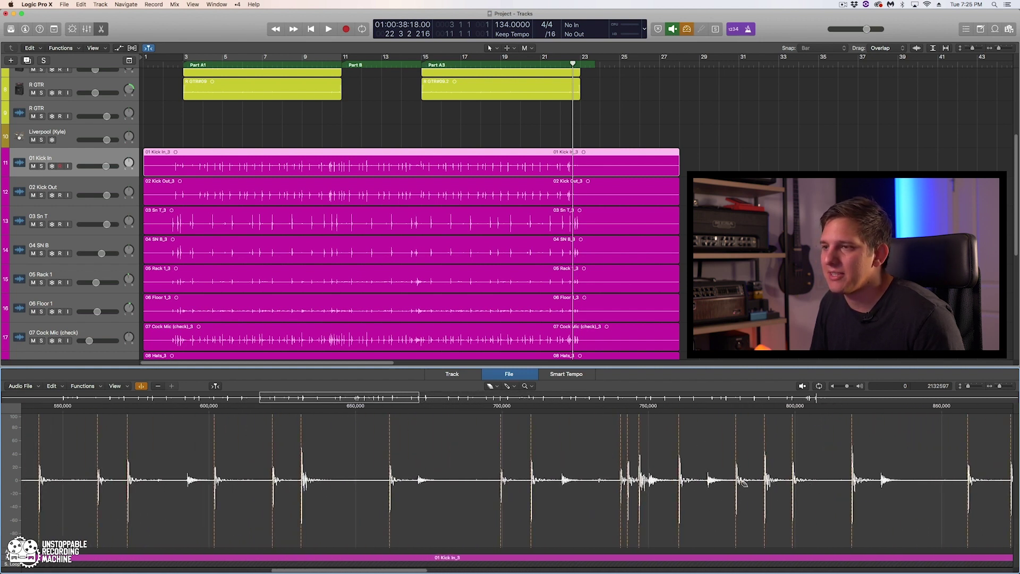
scroll(745, 482, "left", 10)
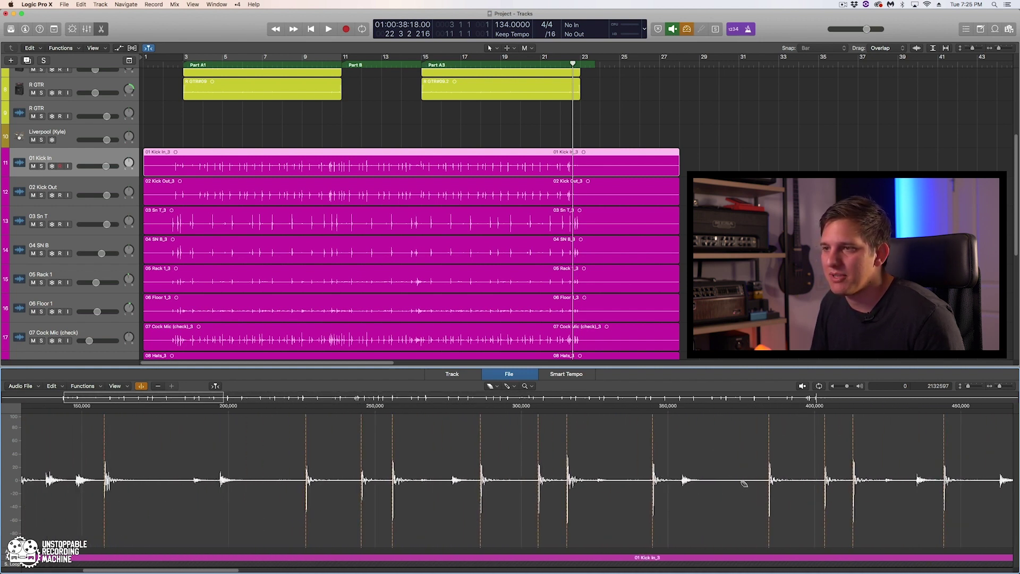
scroll(290, 429, "left", 5)
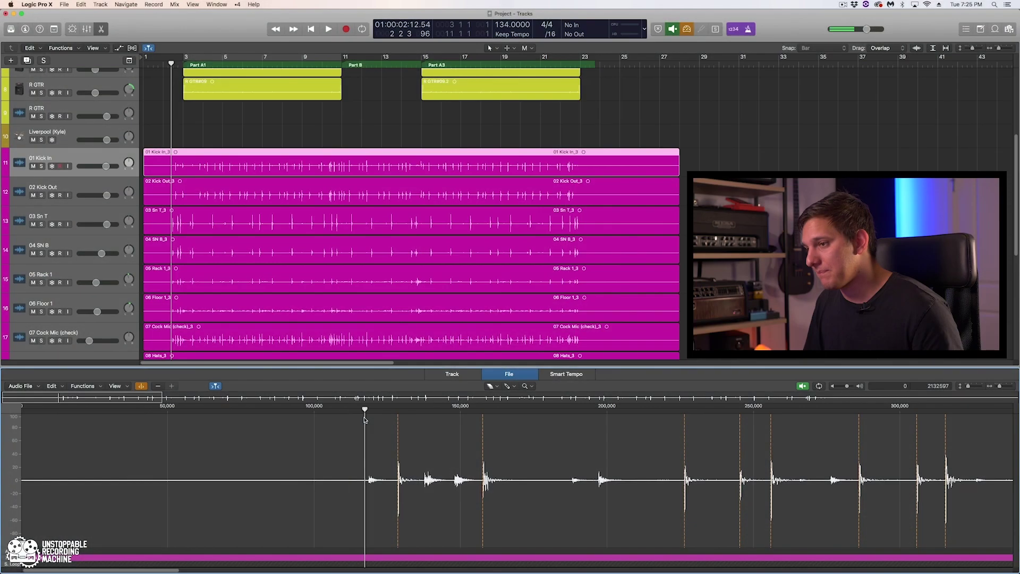
Step: Audition the cleaned kick file from the first hits to the end with Catch Playhead on, checking each marker against its hit
scroll(562, 489, "right", 10)
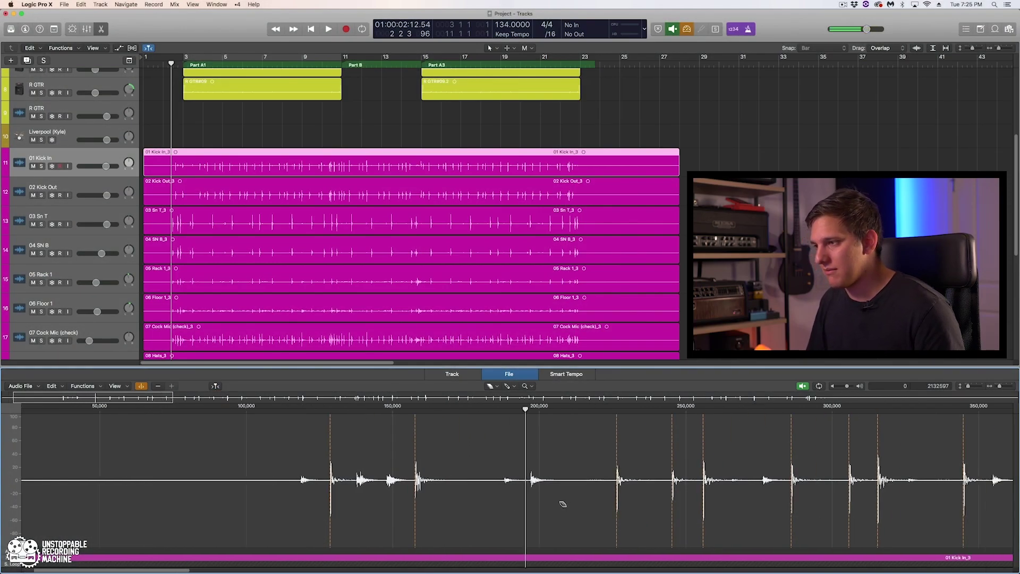
scroll(562, 502, "right", 10)
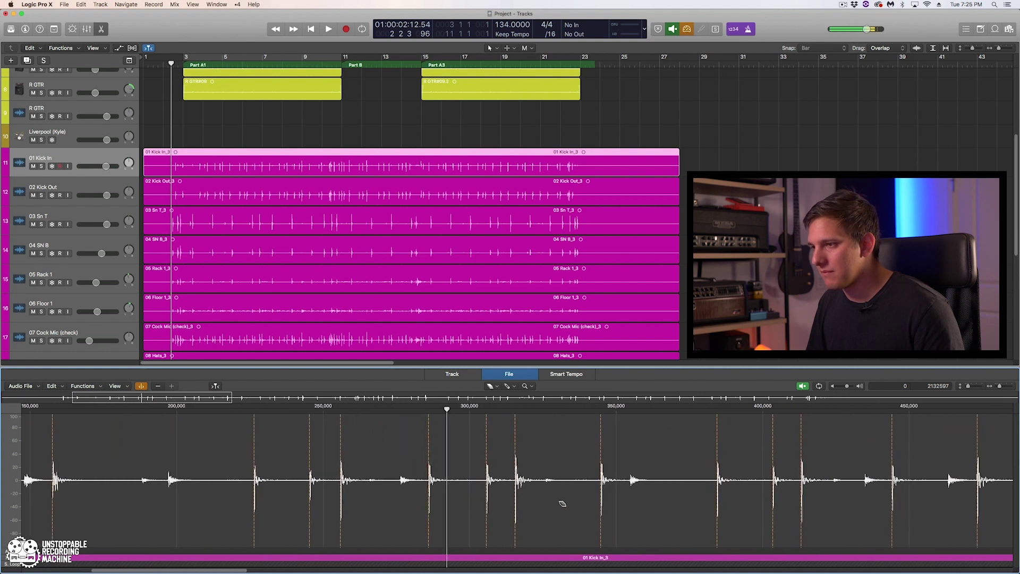
scroll(562, 502, "right", 5)
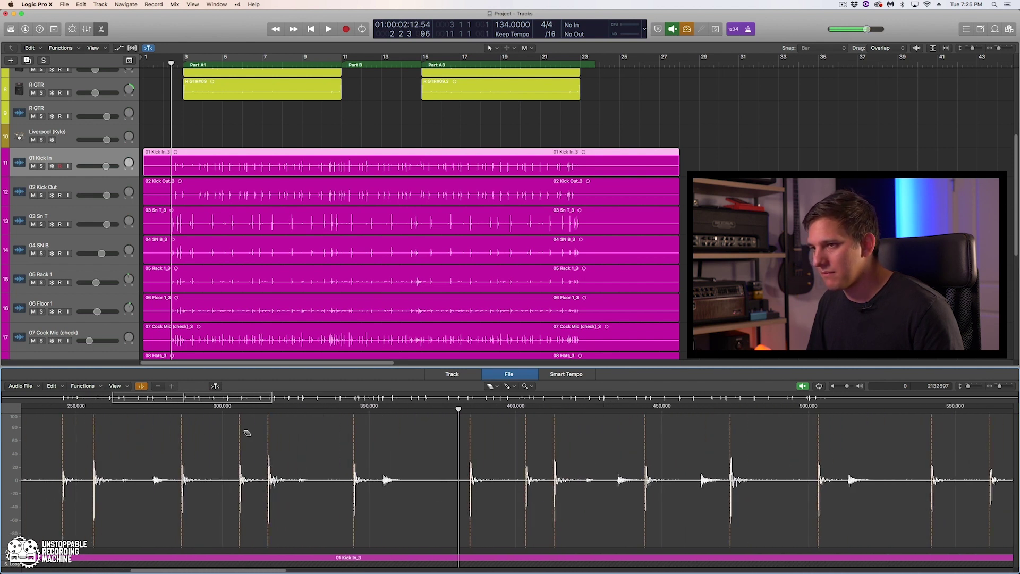
left_click(216, 387)
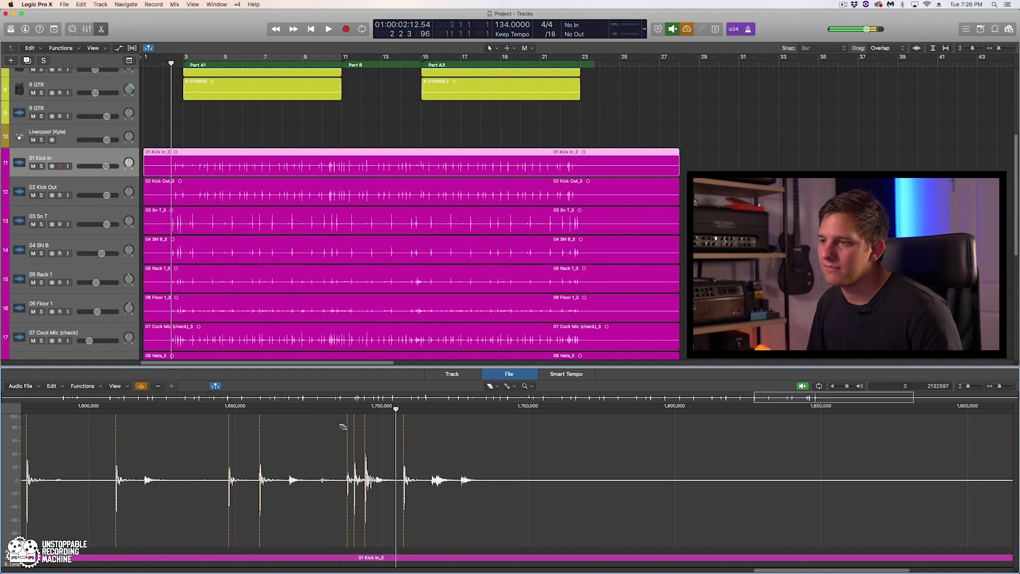
key("space")
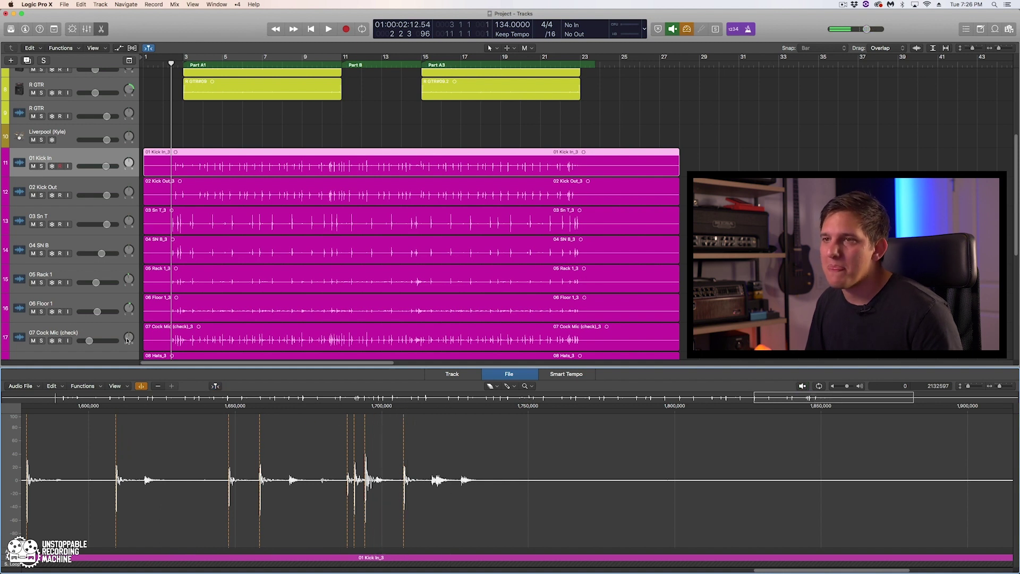
Step: Open the 03 Sn T snare region in the file editor, enable transient editing and adjust the marker count to include the hit near 355,000 samples
left_click(80, 213)
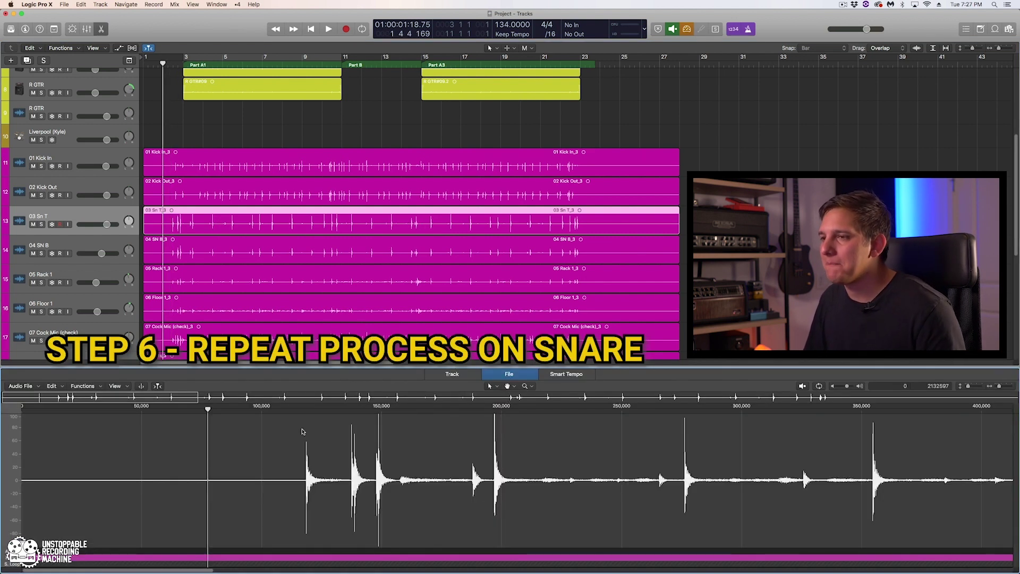
left_click(140, 386)
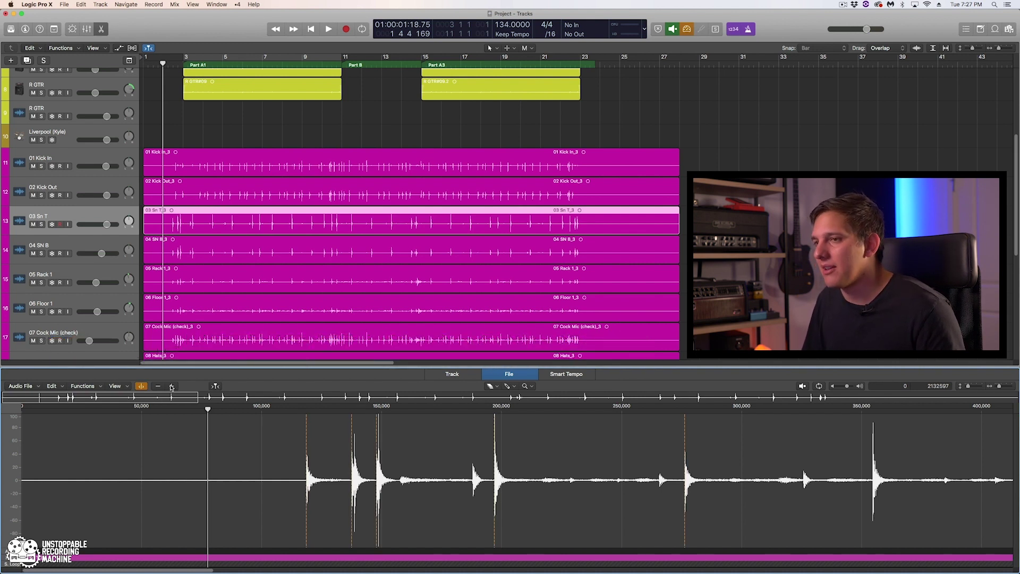
left_click(162, 387)
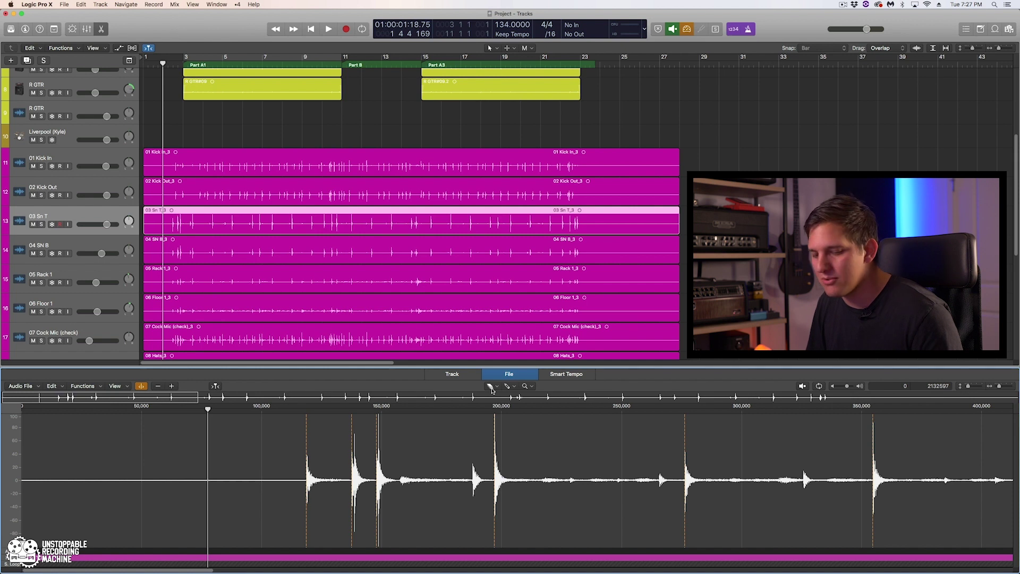
Step: Audition the snare and raise its transient marker count to include the hits near 276,000, 355,000 and 435,000 samples
left_click(207, 408)
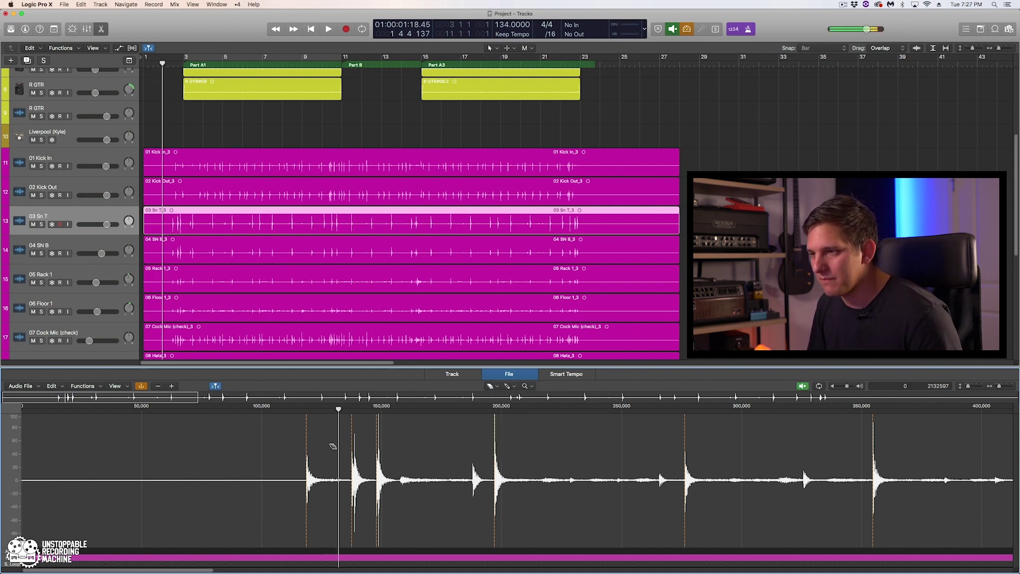
key("space")
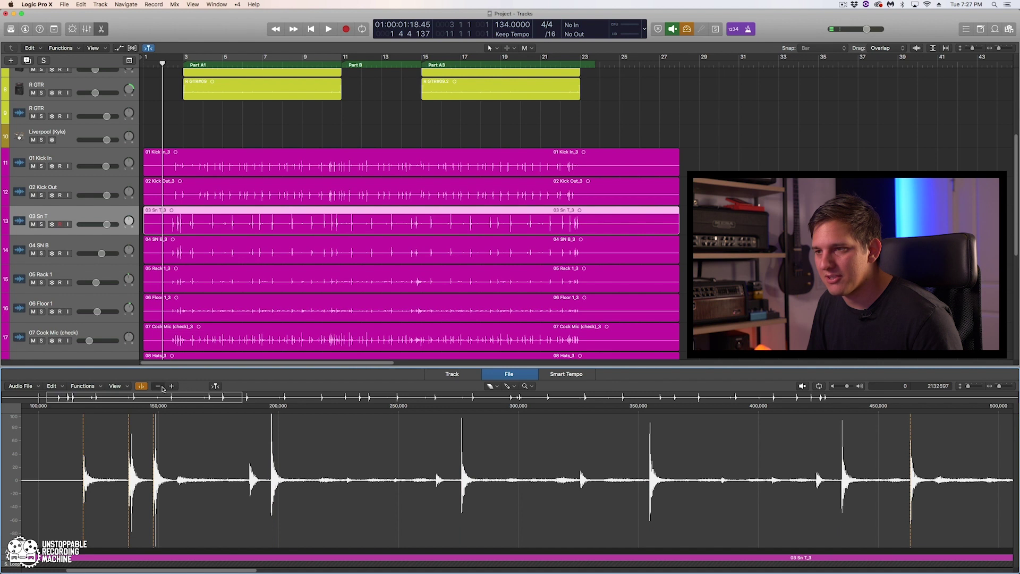
left_click(173, 390)
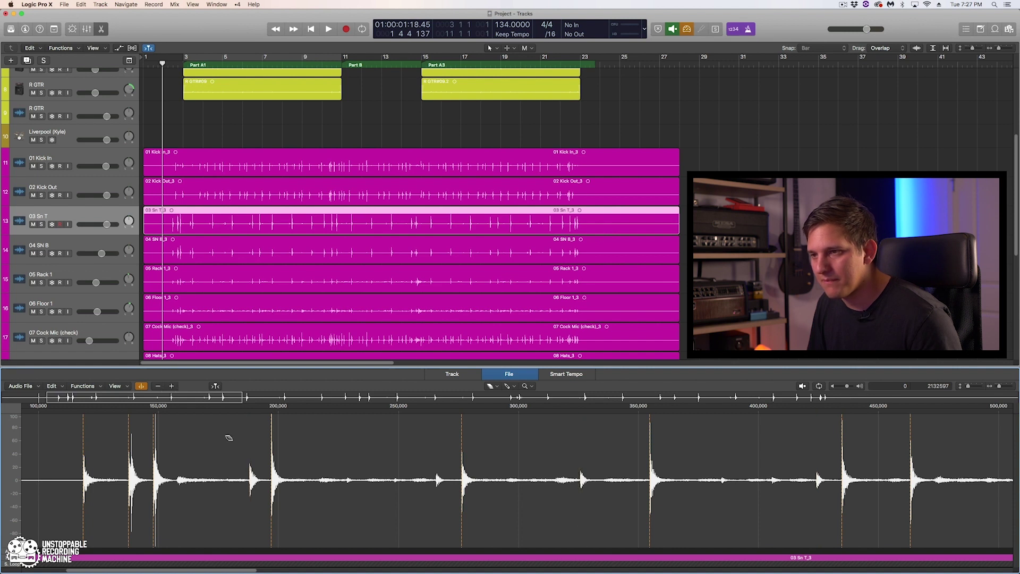
scroll(290, 500, "left", 3)
left_click(118, 410)
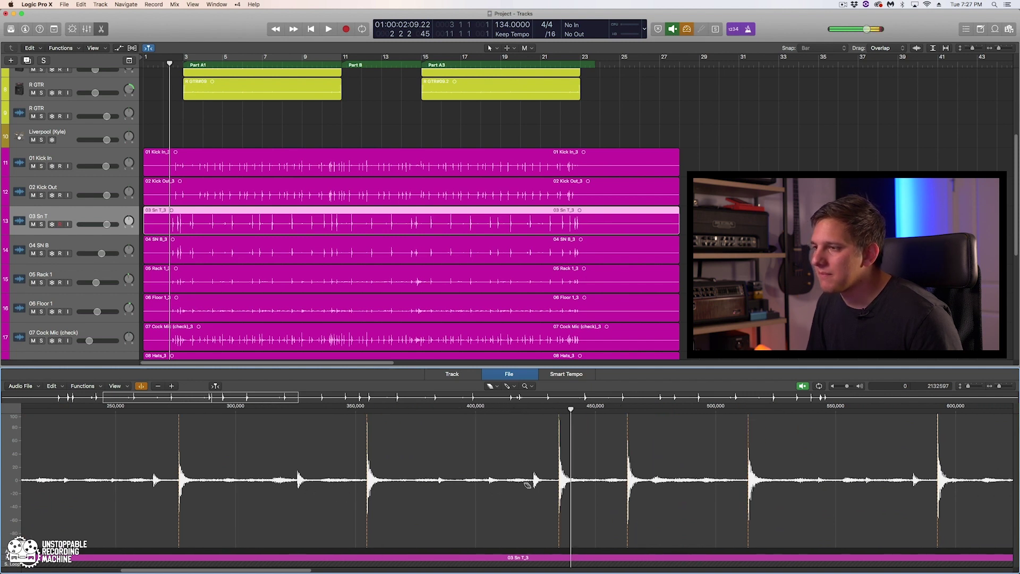
Step: Try adding a transient marker by hand on the quiet hit near 266,000 samples in the snare file, and remove it again
key("space")
scroll(489, 491, "left", 5)
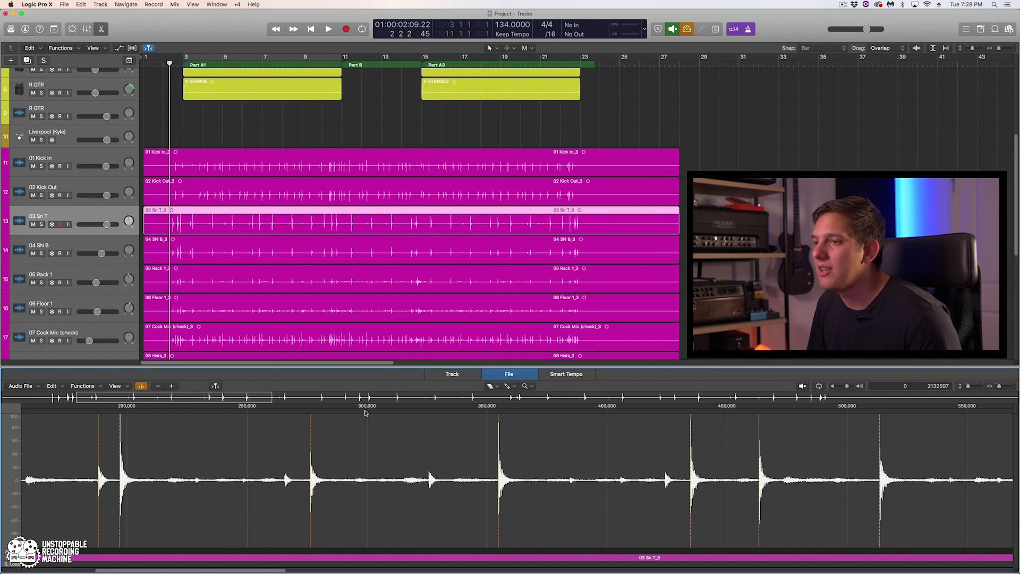
right_click(286, 482)
key("Escape")
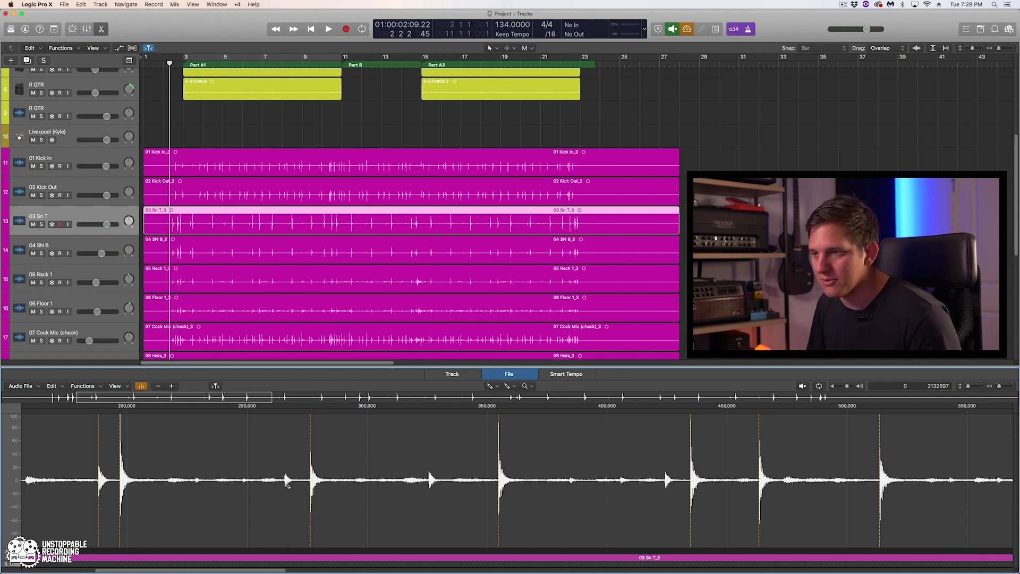
double_click(286, 481)
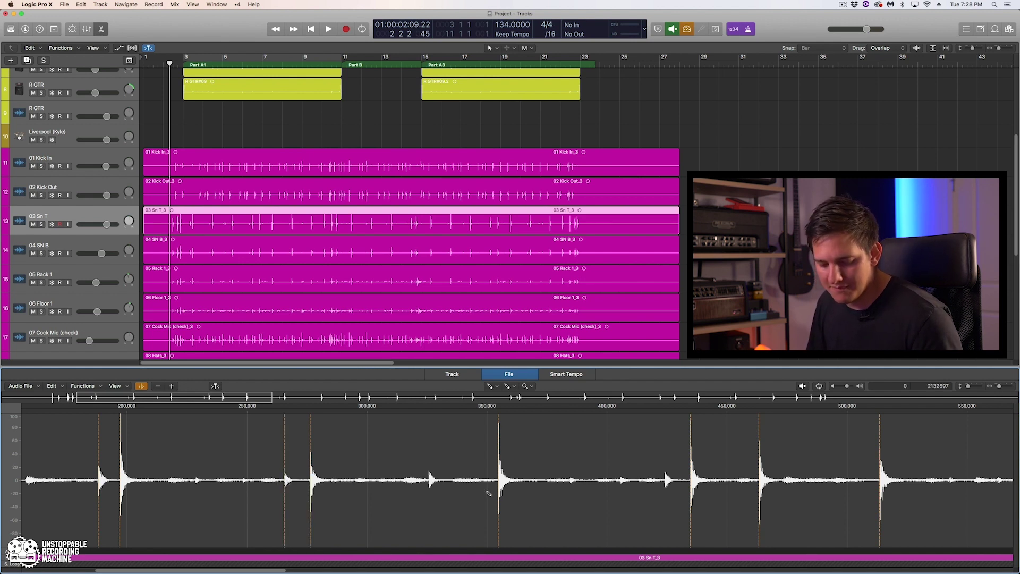
key("t")
key("e")
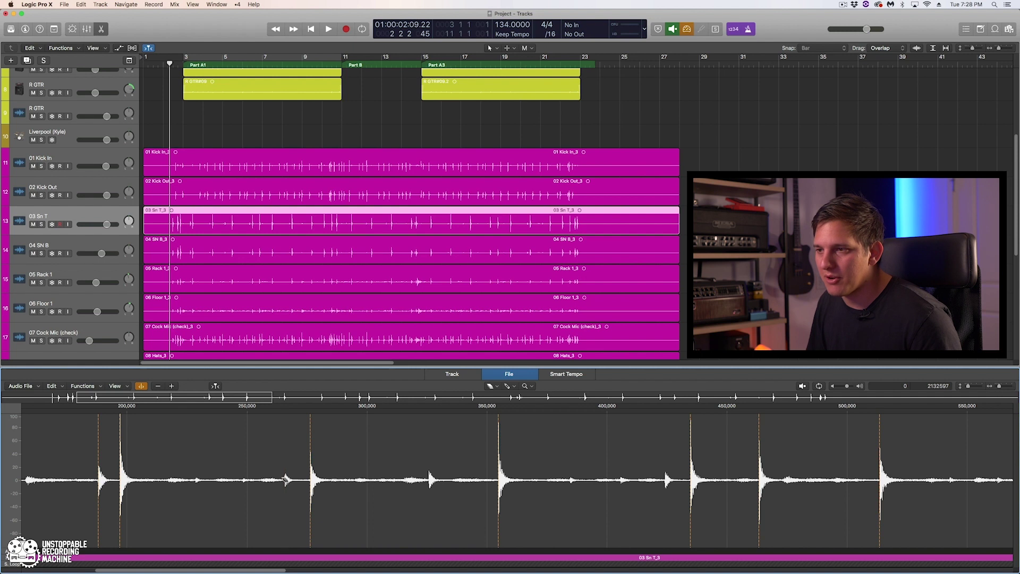
Step: Audition the rest of the snare file to its last hits, checking the transient markers, and close the file editor
left_click(110, 411)
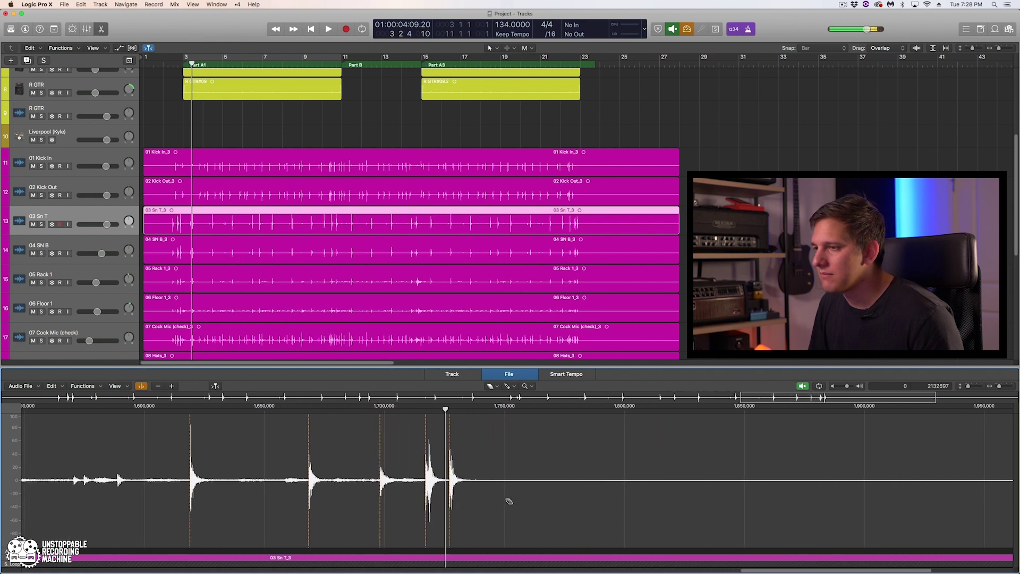
left_click_drag(509, 501, 514, 502)
scroll(553, 485, "left", 5)
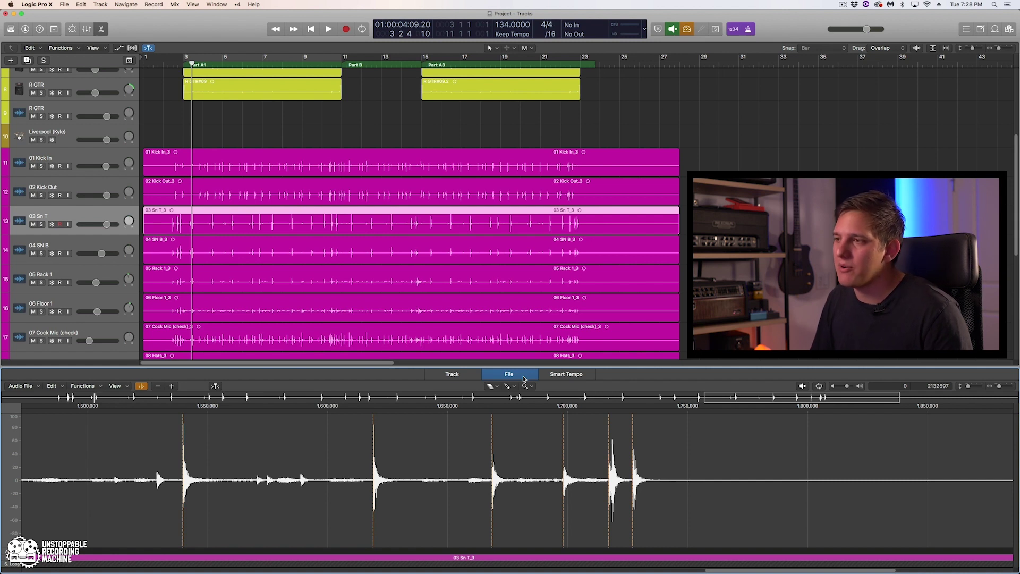
key("e")
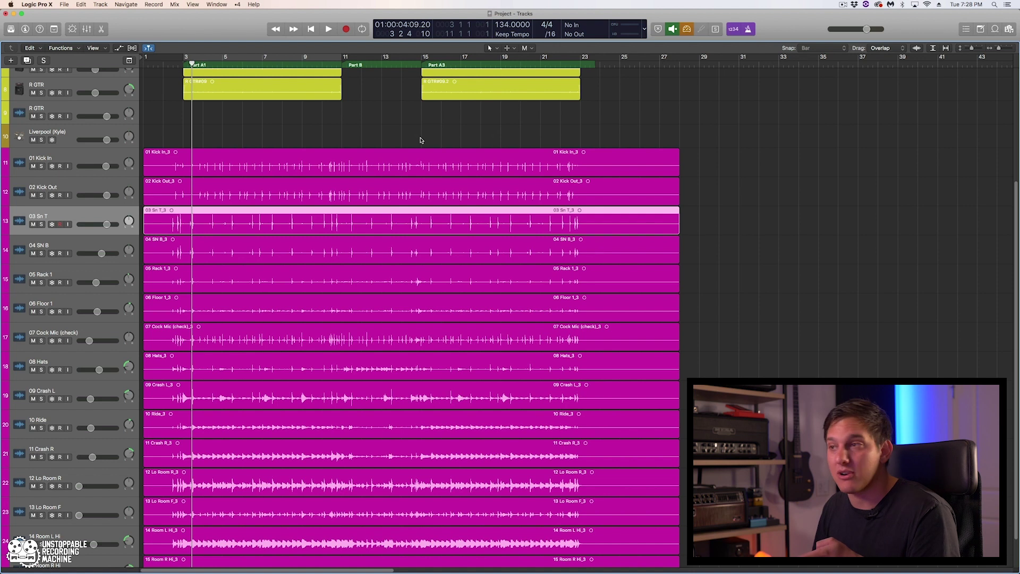
Step: Turn track groups back on and leave quantize lock (Q) enabled only on the 01 Kick In and 03 Sn T tracks
left_click(92, 161)
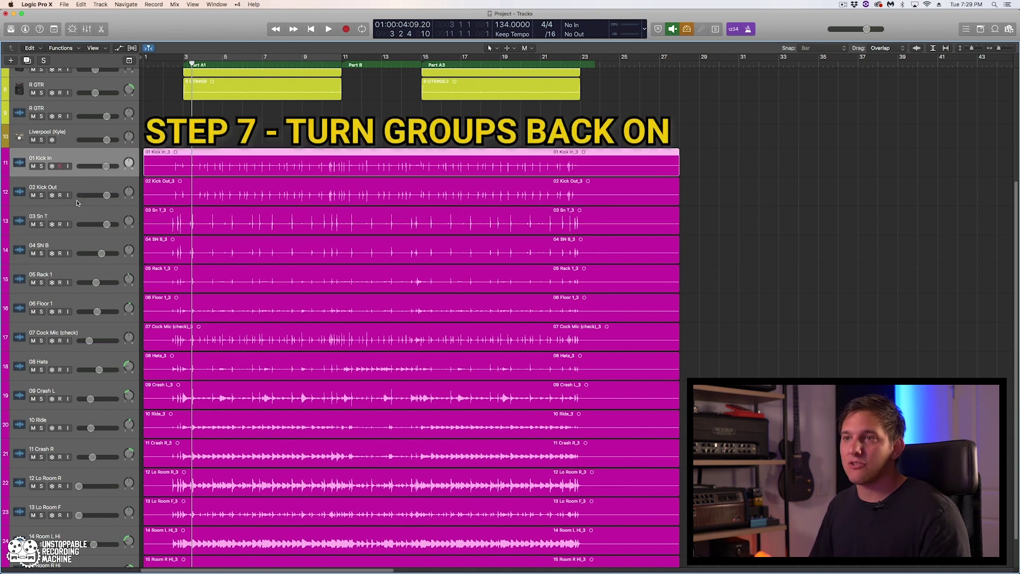
key("g")
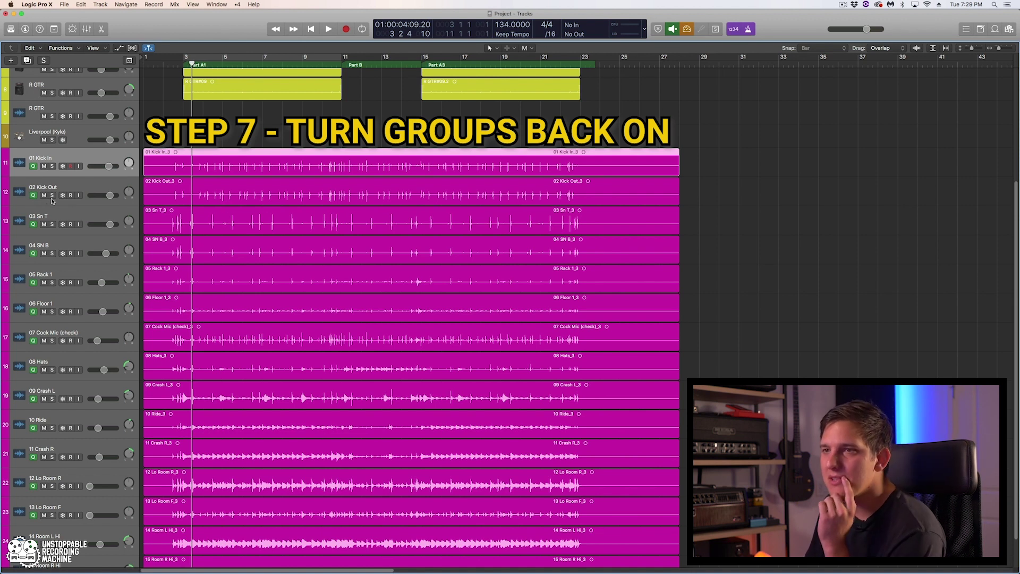
scroll(44, 178, "down", 1)
scroll(45, 178, "down", 2)
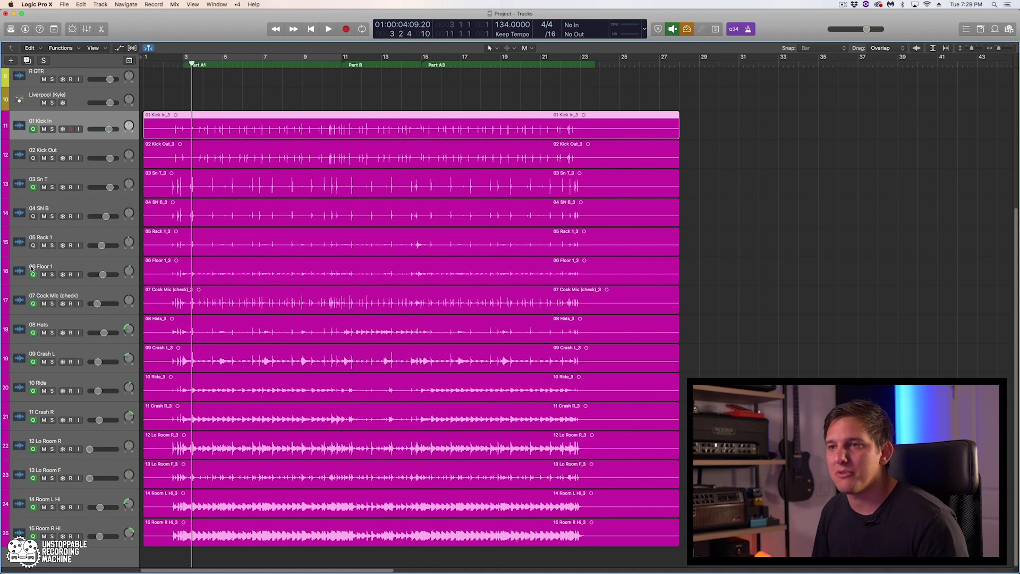
mouse_move(47, 216)
left_mouse_down()
mouse_move(47, 320)
mouse_move(46, 243)
mouse_move(29, 216)
left_mouse_up()
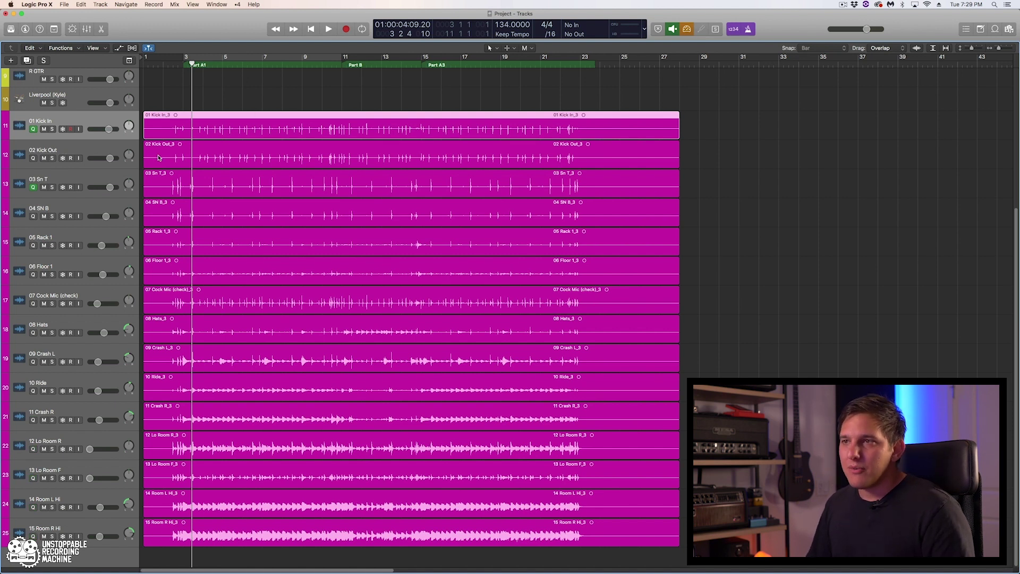
Step: Turn on Flex in Slicing mode for all the drum tracks and slice their selected regions at the transient markers
key("super+a")
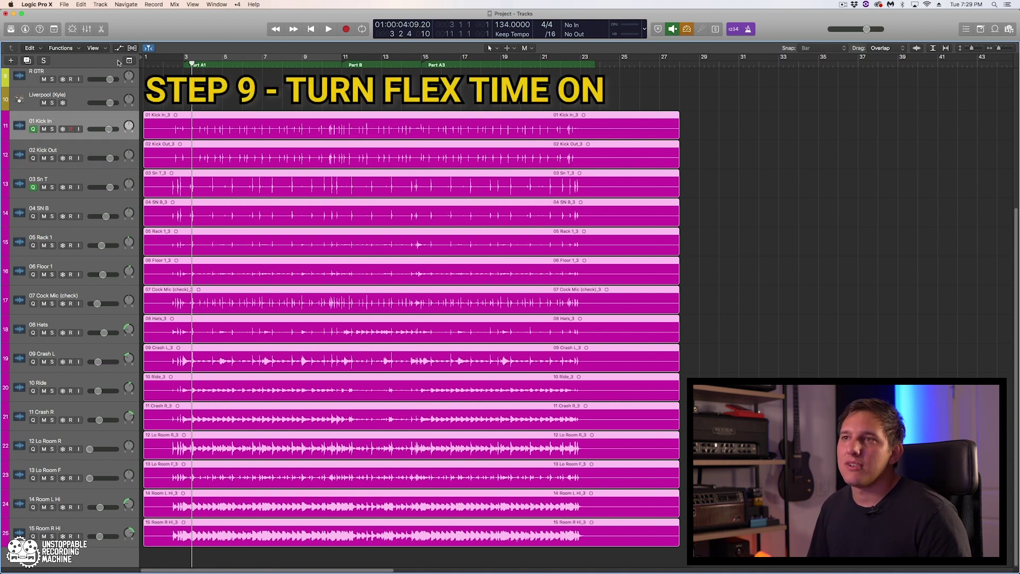
left_click(133, 48)
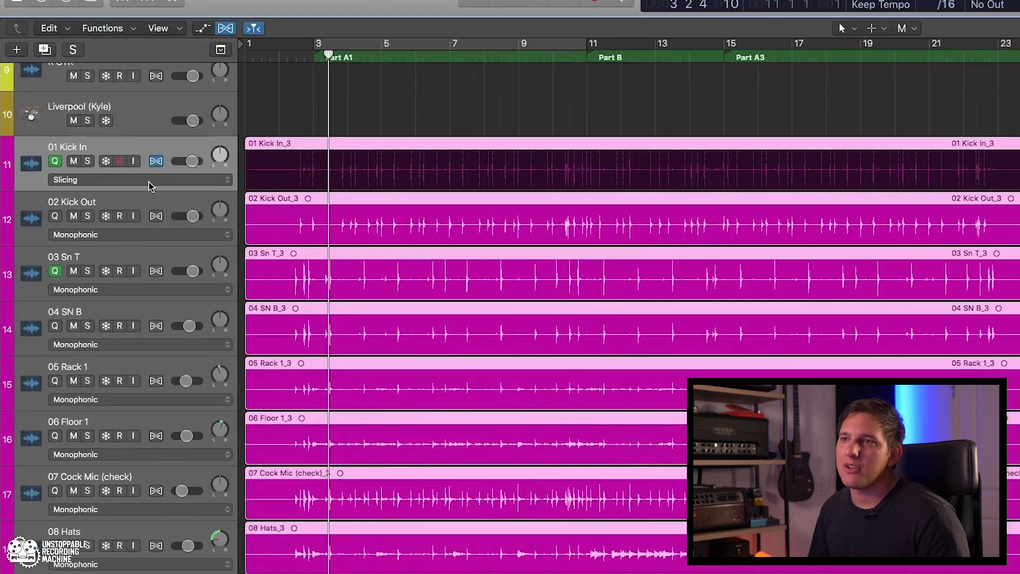
left_click(88, 137)
left_click(157, 186)
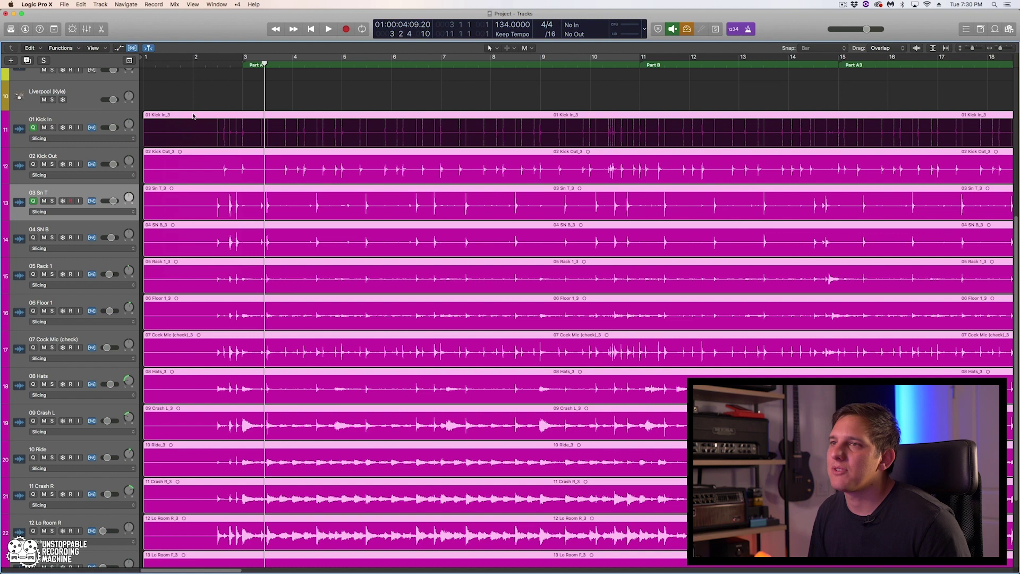
right_click(182, 116)
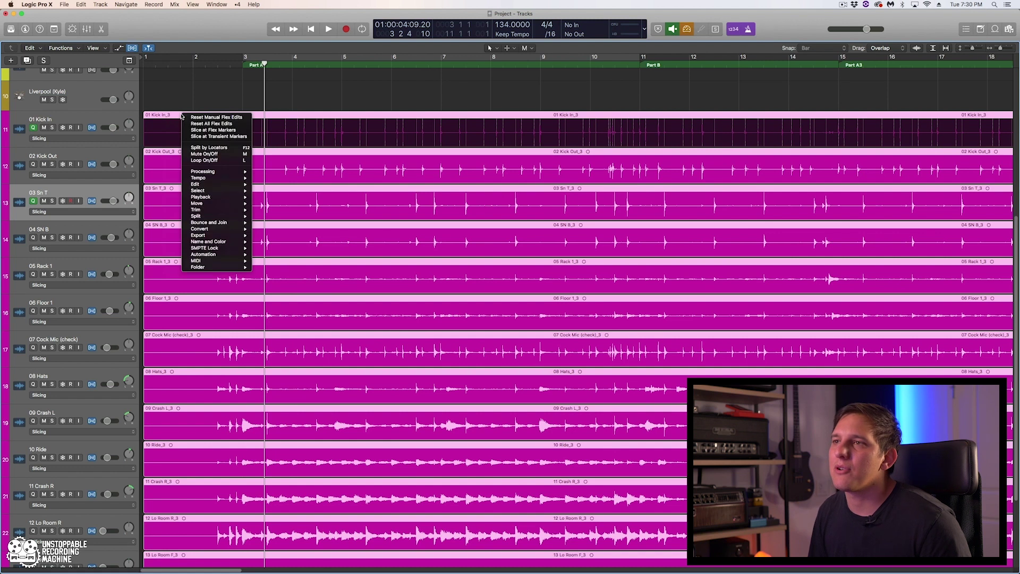
left_click(245, 138)
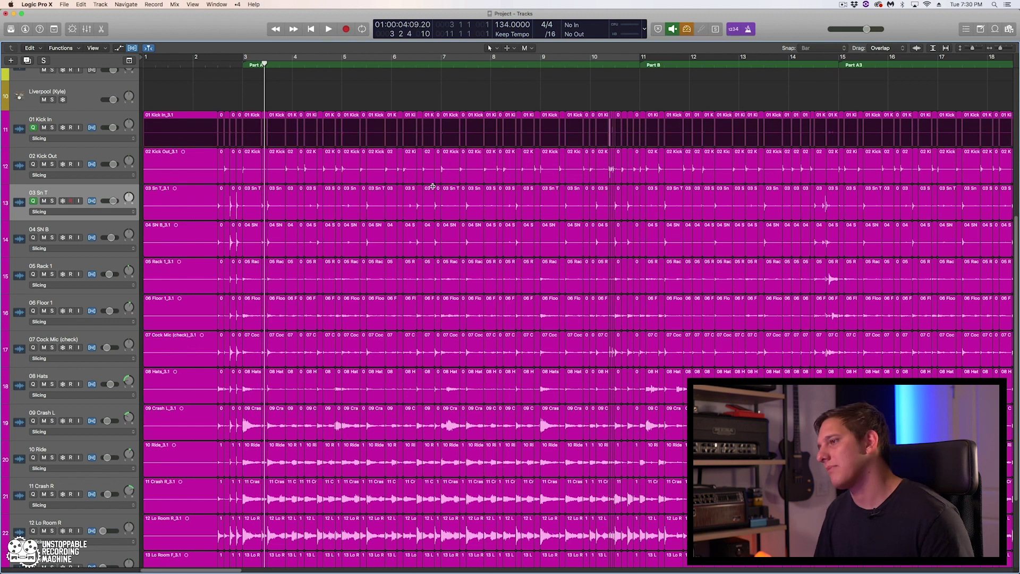
Step: Play the sliced drums with the full arrangement from bar 2 through the end of Part A1, listening for timing problems
left_click(211, 63)
scroll(272, 109, "up", 5)
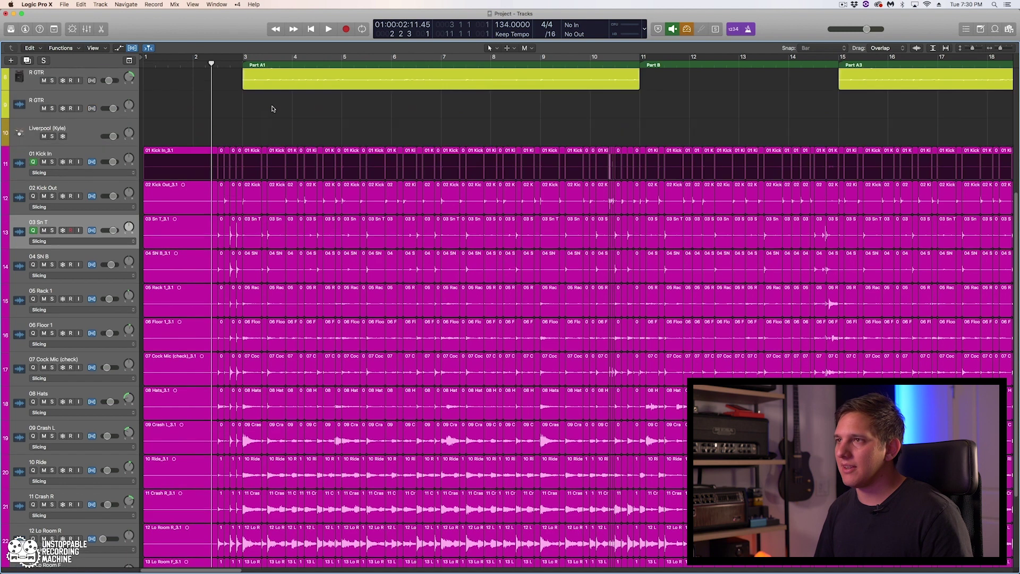
key("super+Left")
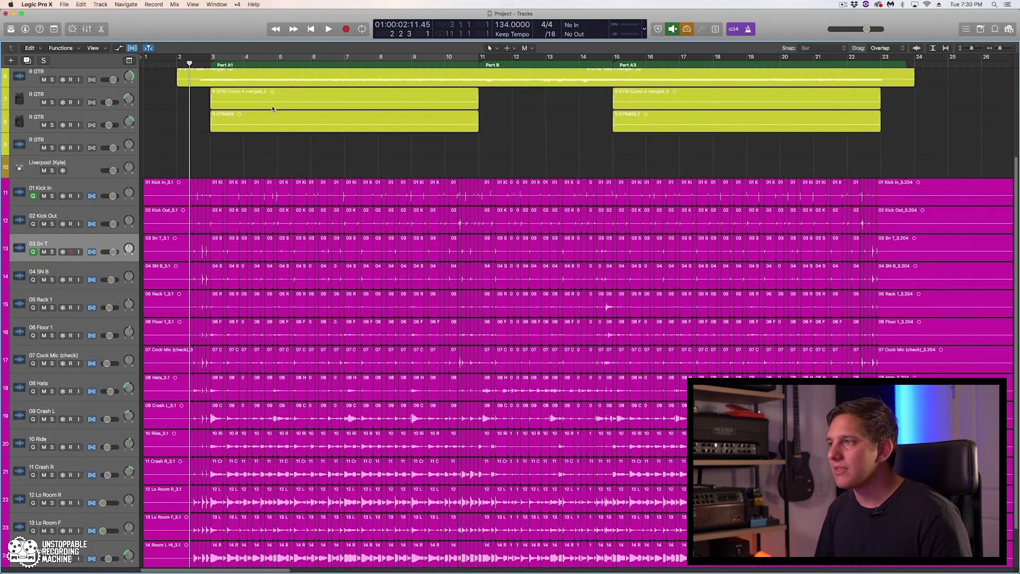
scroll(272, 109, "up", 3)
key("super+Left")
scroll(272, 109, "up", 2)
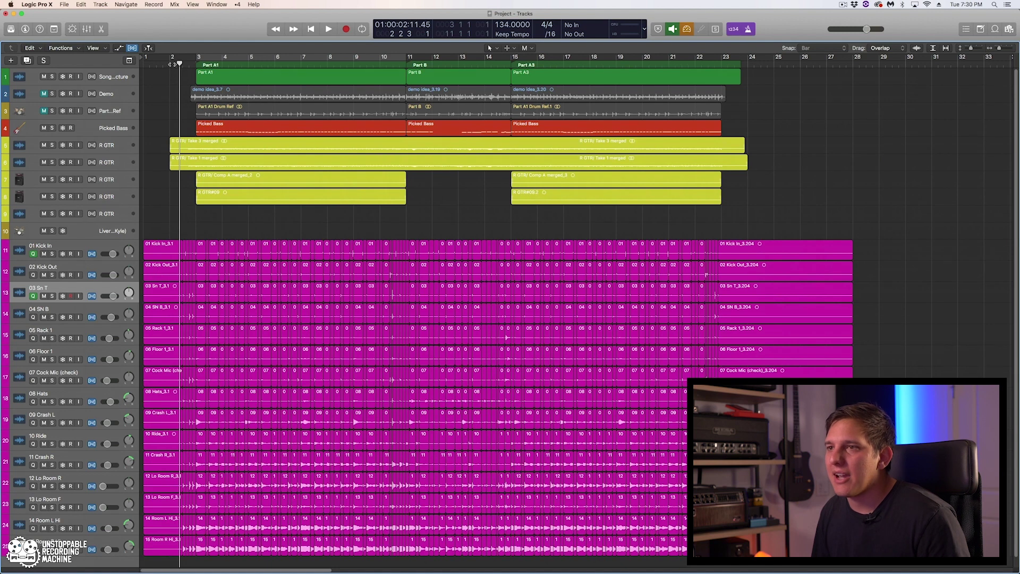
key("super+Right")
key("super+Right")
key("super+Right")
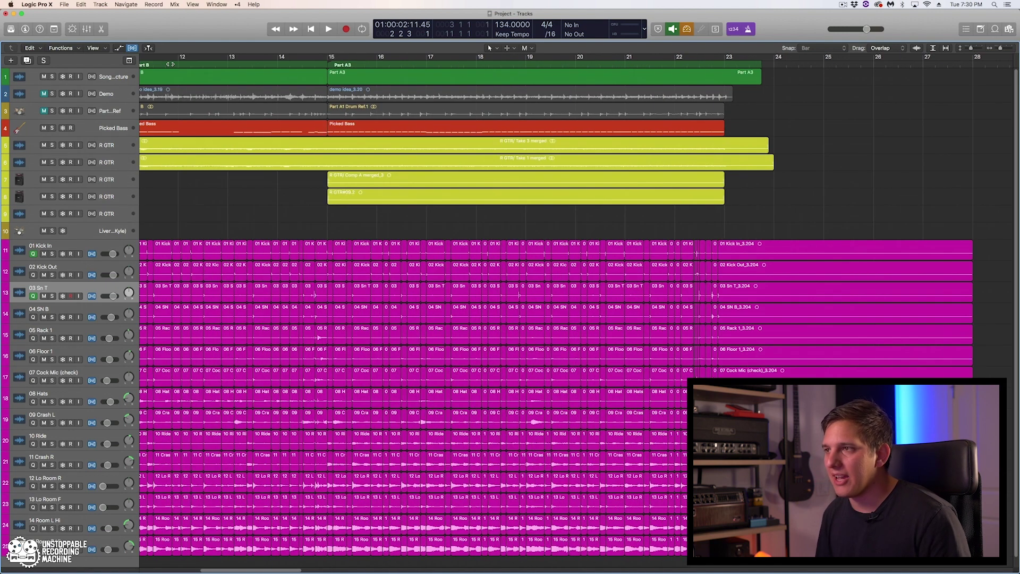
scroll(567, 371, "left", 5)
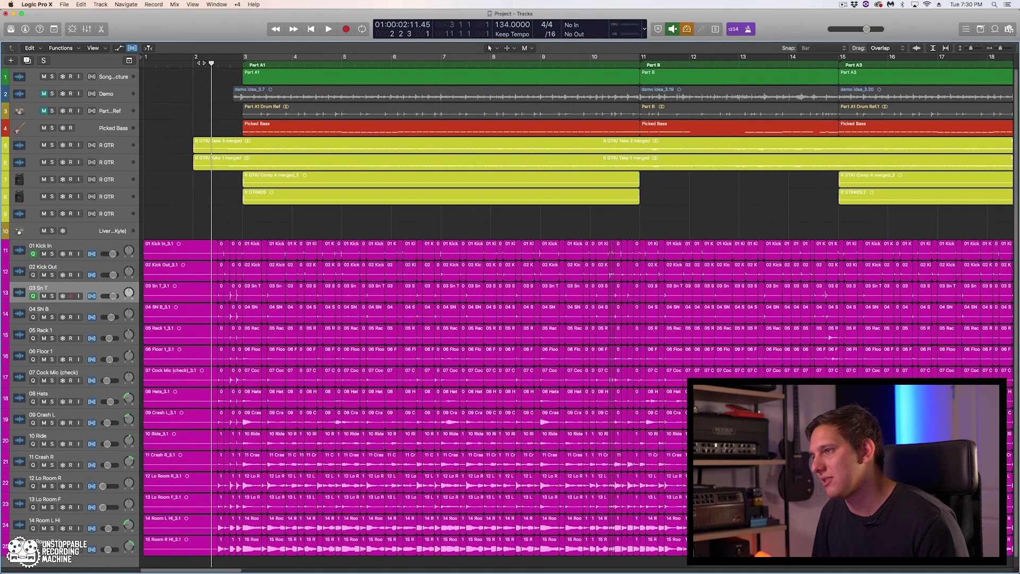
key("space")
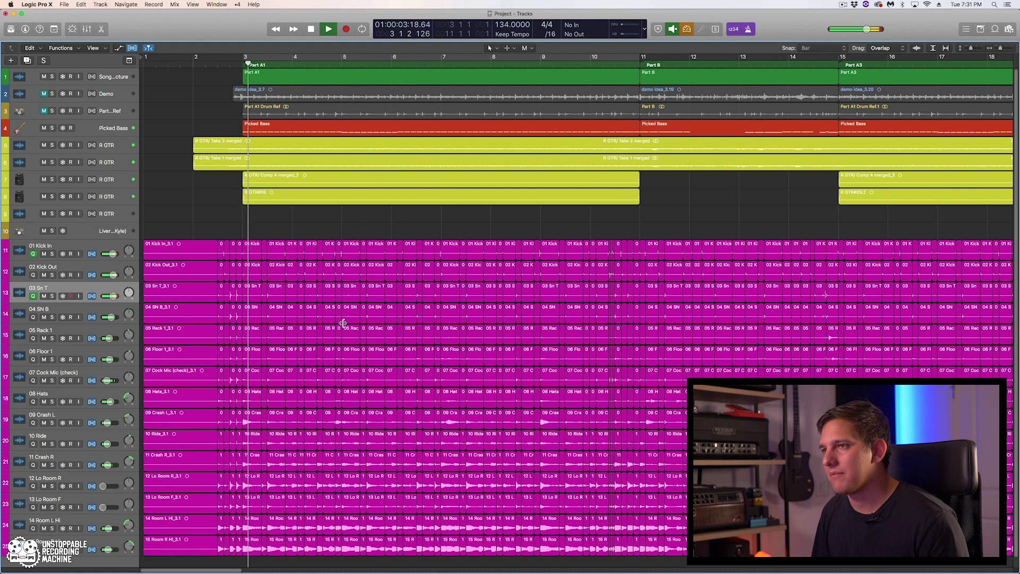
scroll(356, 311, "right", 2)
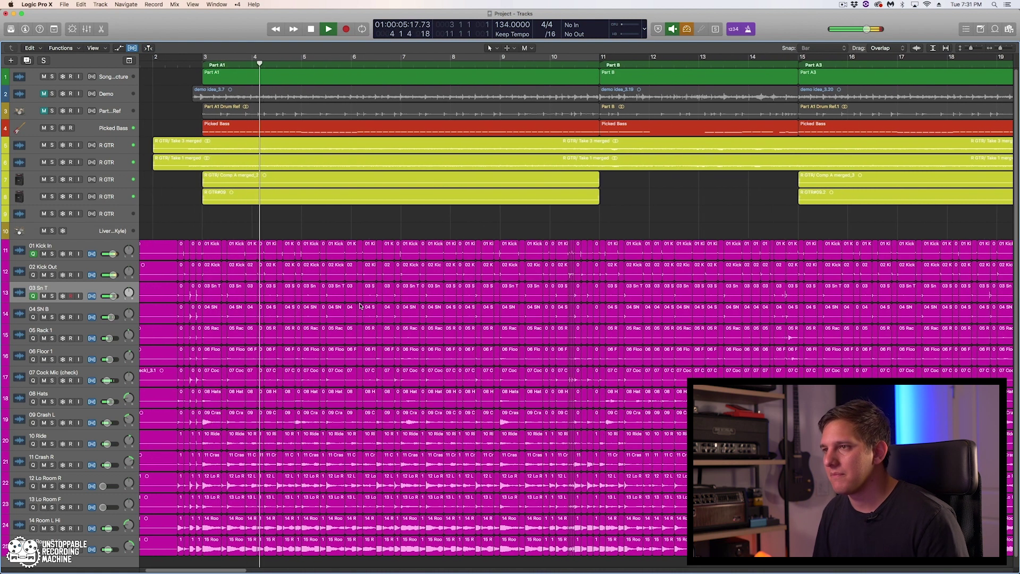
scroll(359, 307, "right", 1)
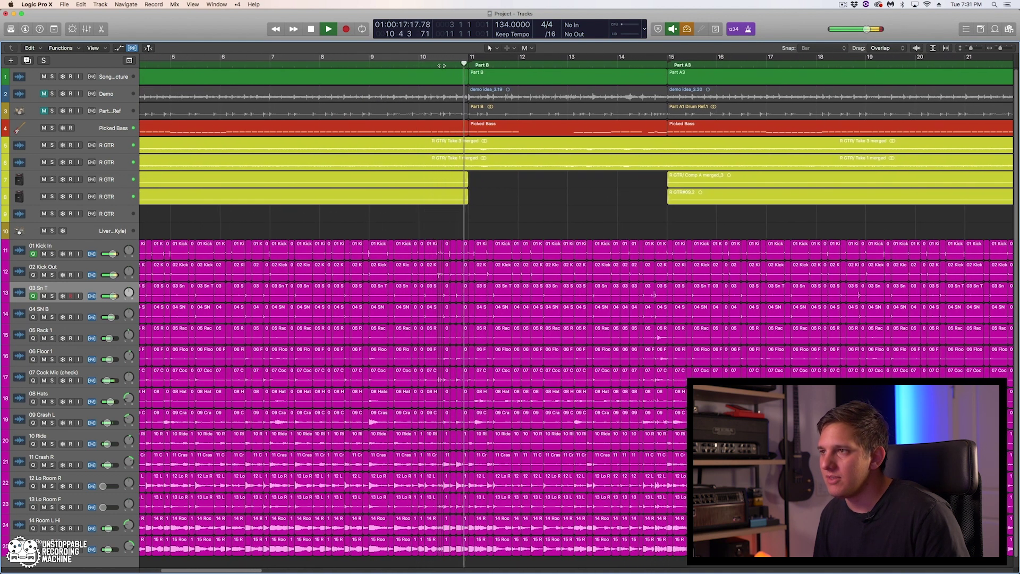
key("space")
Step: Delete the two short kick slices just before 10 3 across all the drum tracks
key("super+f")
key("super+Right")
key("super+Right")
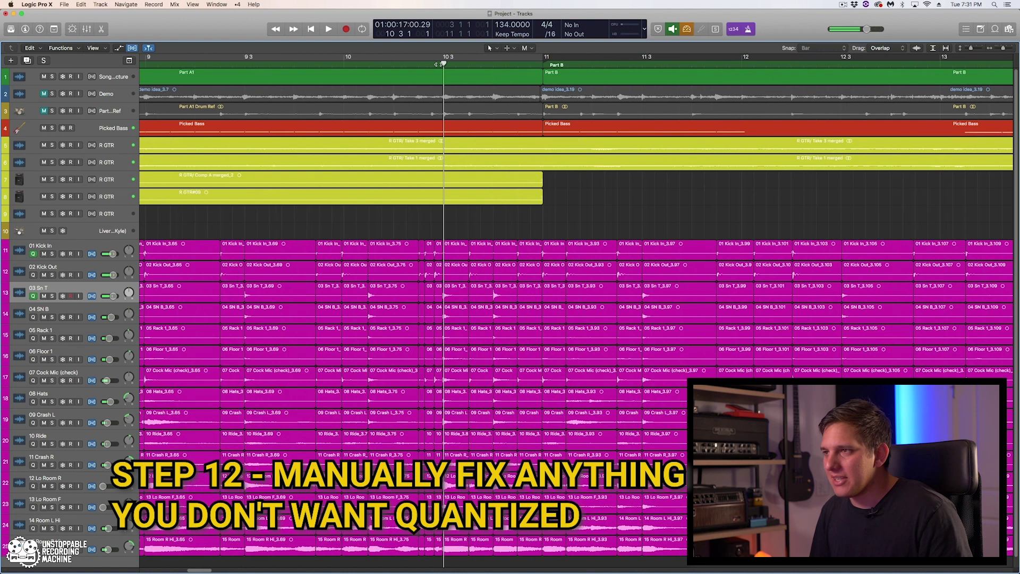
key("super+Right")
key("super+Down")
key("super+Right")
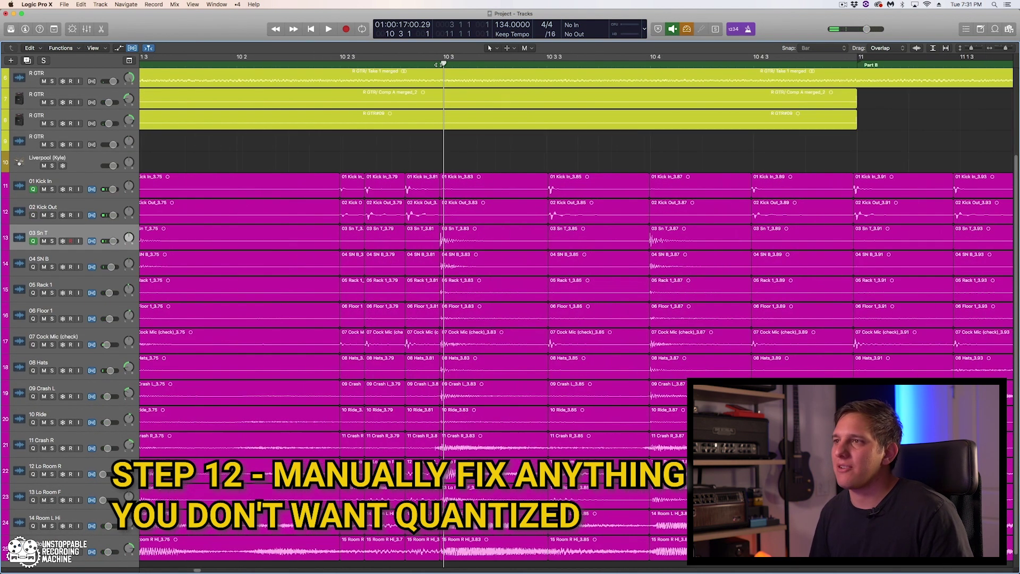
scroll(420, 158, "left", 2)
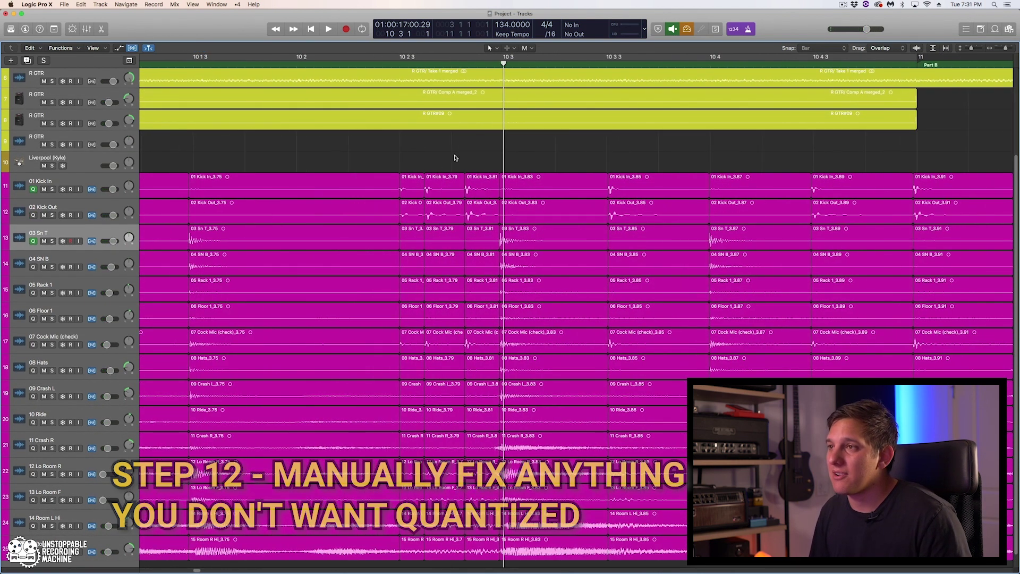
left_click_drag(452, 153, 472, 547)
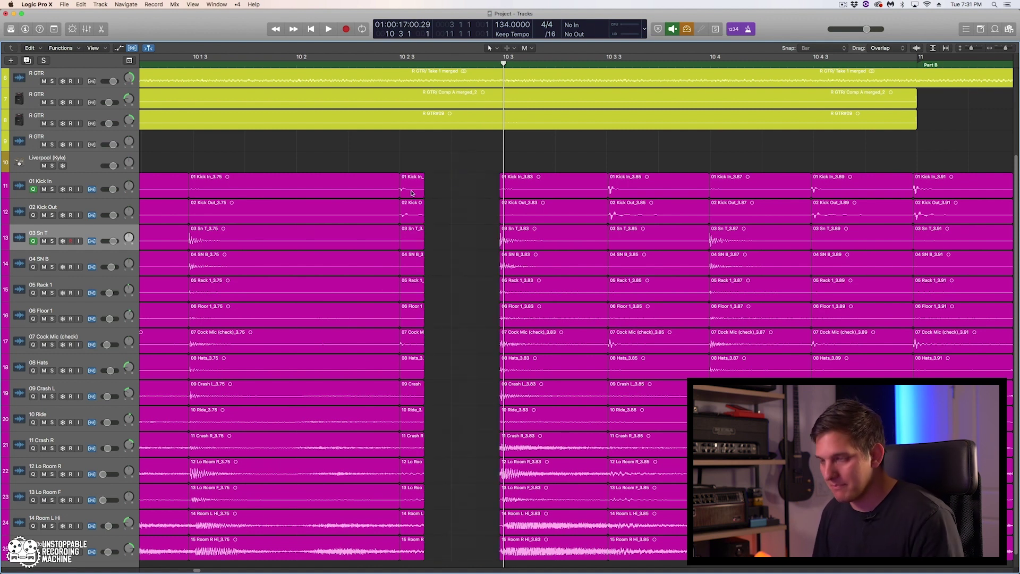
Step: Extend the short slice at 10 2 3 on all the drum tracks up to 10 3, filling the gap
left_click_drag(433, 165, 427, 555)
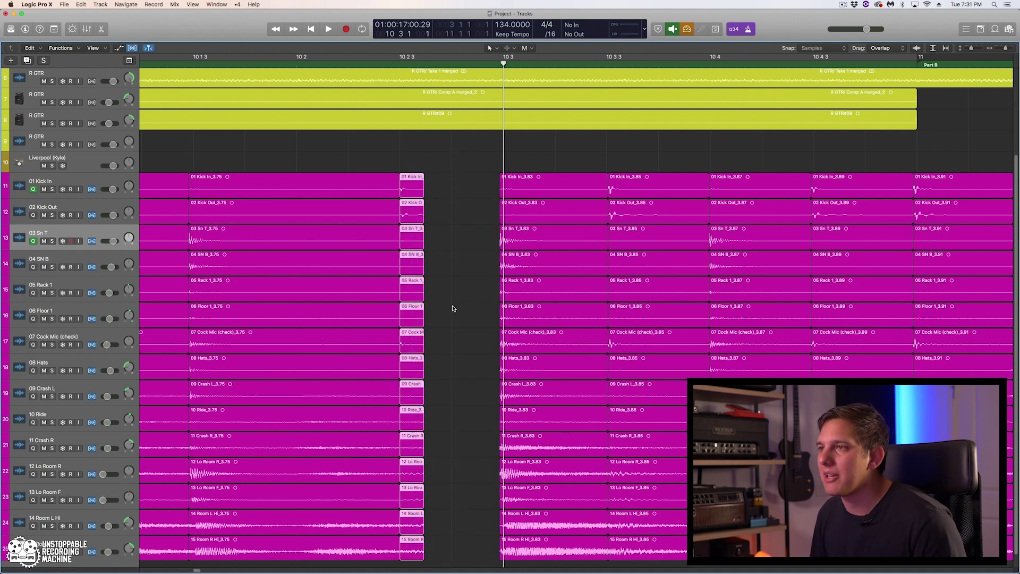
left_click_drag(428, 196, 497, 204)
scroll(407, 74, "left", 4)
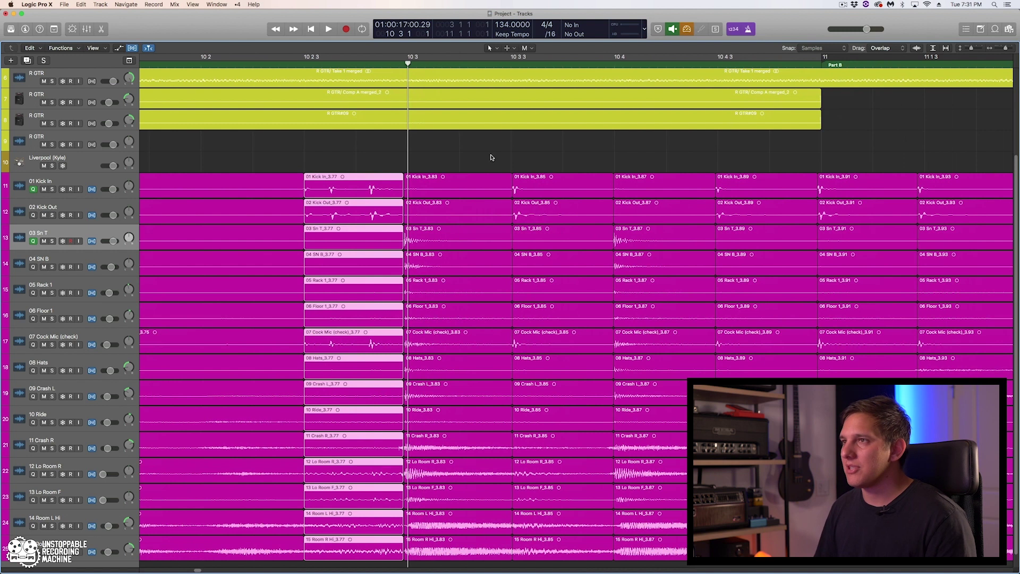
Step: Play the drums on from the edited fill at 10 3 through Part A3 to the closing fill in bar 22
key("space")
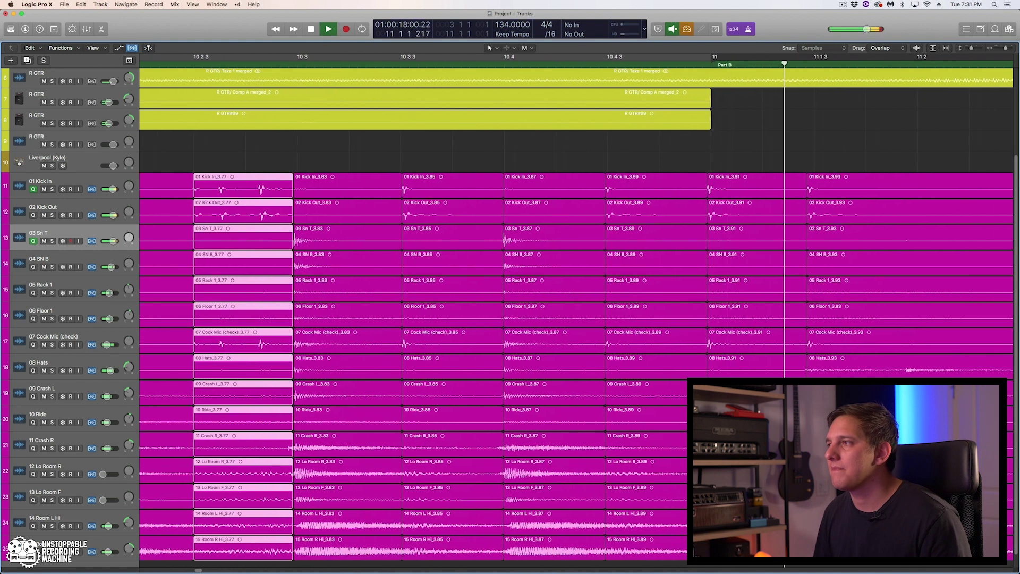
key("super+Up")
key("super+Left")
key("super+Left")
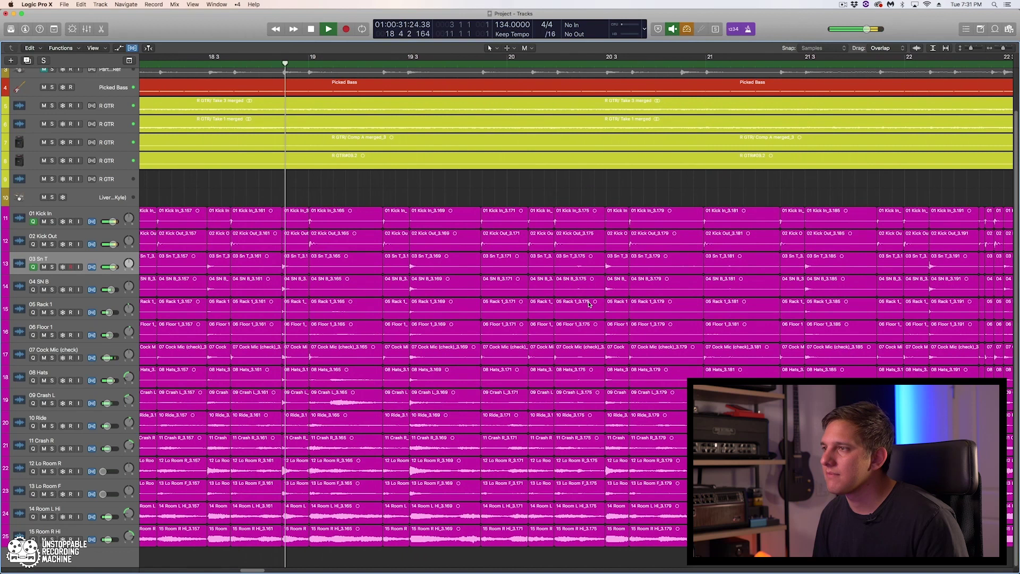
key("space")
left_click(751, 63)
key("space")
key("space")
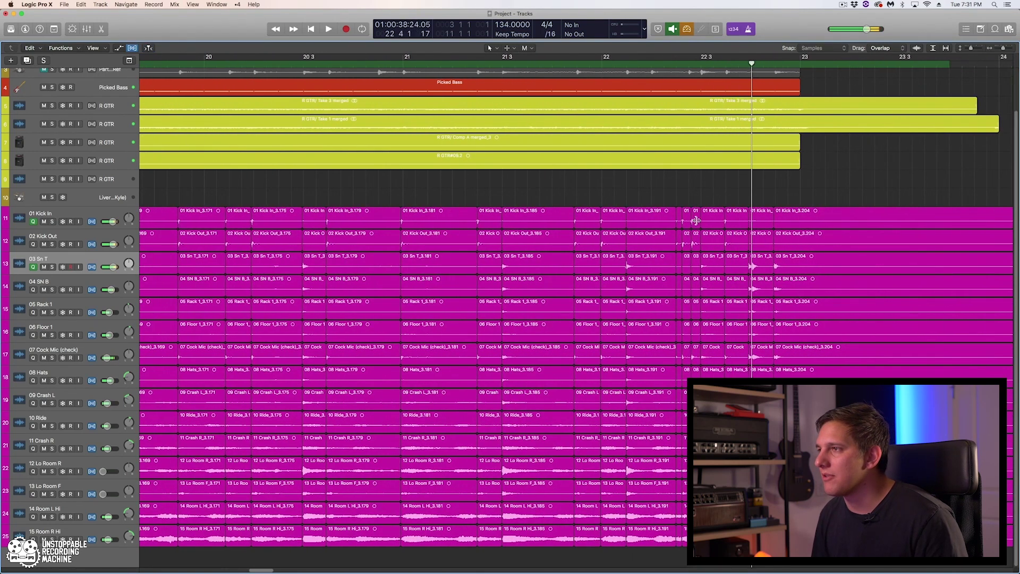
Step: Delete the two short slices just before 22 3 on all drum tracks and extend the preceding short slice to fill the gap
left_click(698, 223)
key("Delete")
left_click(686, 218)
key("Delete")
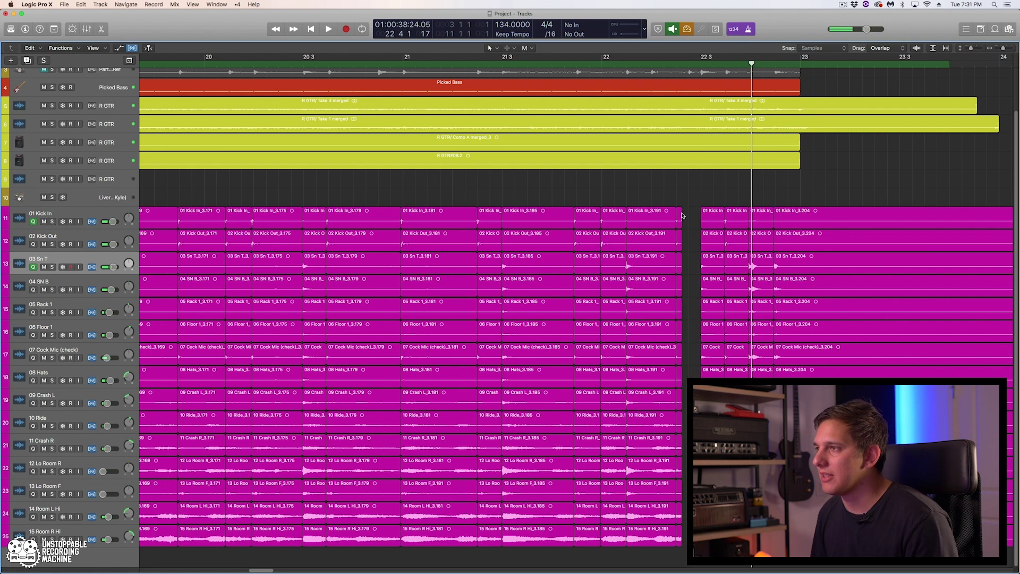
left_click(680, 215)
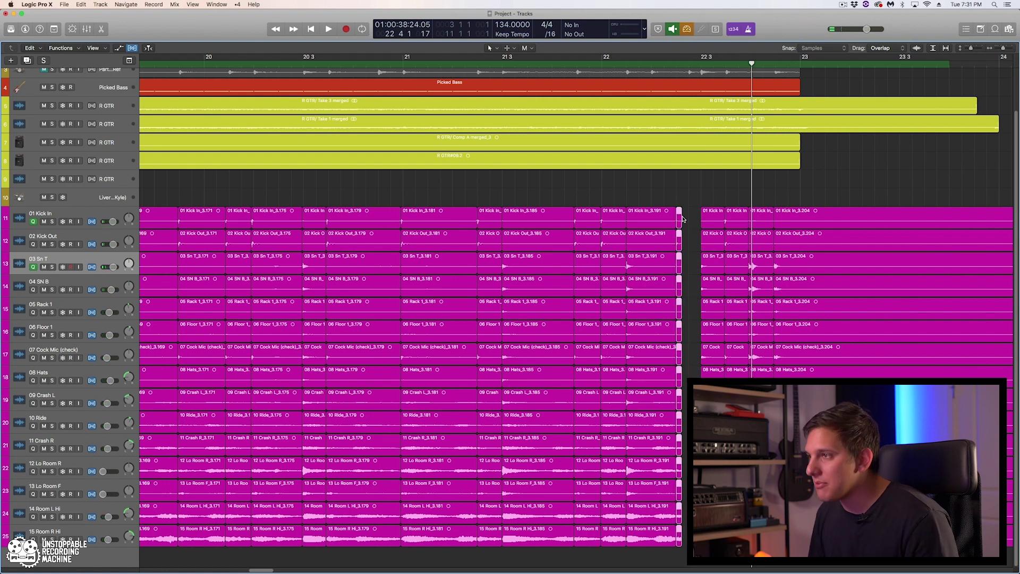
mouse_move(691, 235)
left_mouse_down()
mouse_move(700, 234)
mouse_move(676, 229)
left_mouse_up()
Step: Trim the start of the extended fill slice near 22 2 3 to its first kick transient on all drum tracks
key("super+Down")
key("super+Right")
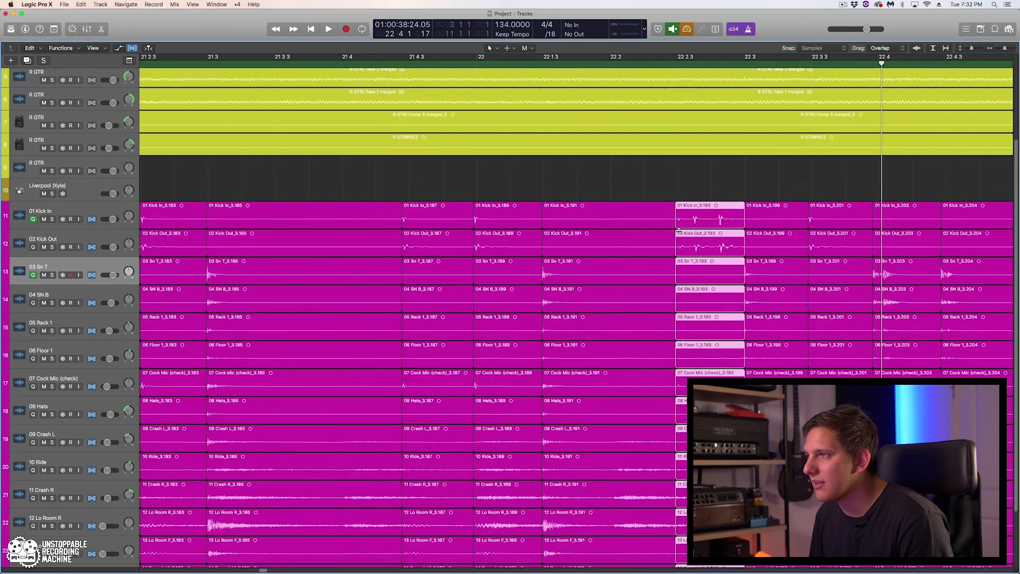
key("super+f")
key("super+Right")
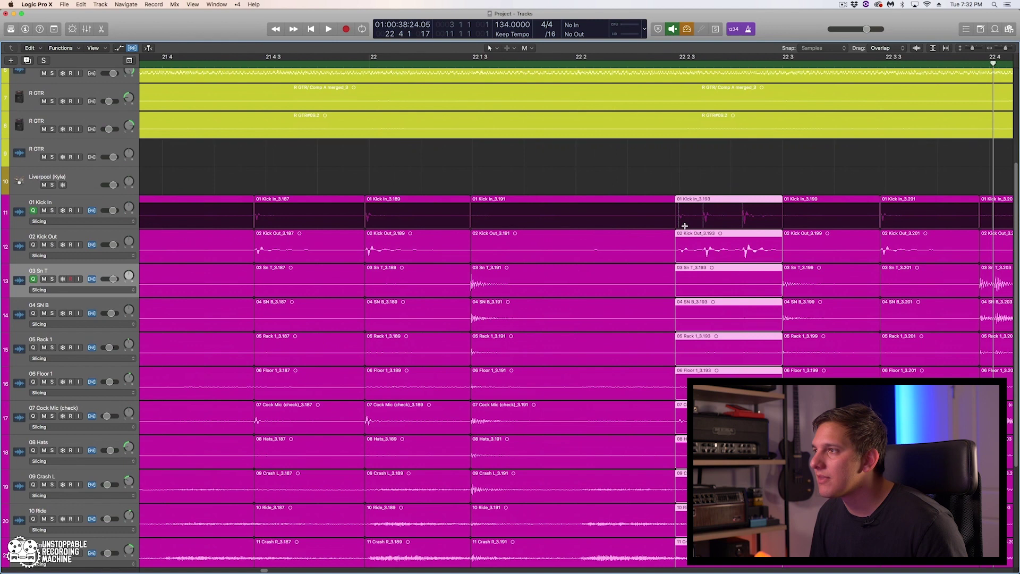
left_click_drag(685, 226, 689, 227)
left_click(705, 190)
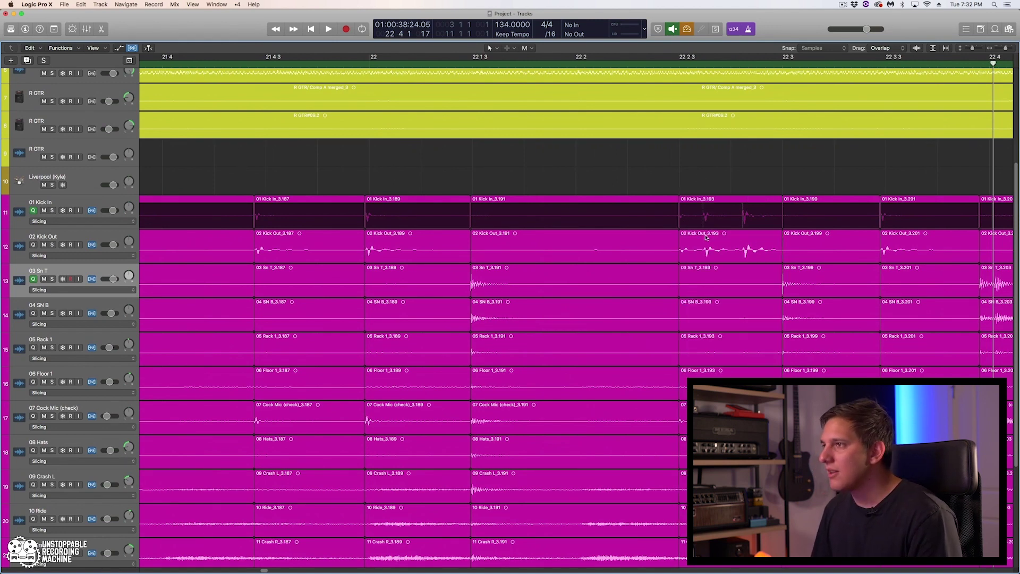
Step: Select all the sliced regions on every drum track and set regions to snap to absolute value
key("super+Left")
key("super+Left")
key("super+Left")
key("super+Up")
key("super+Up")
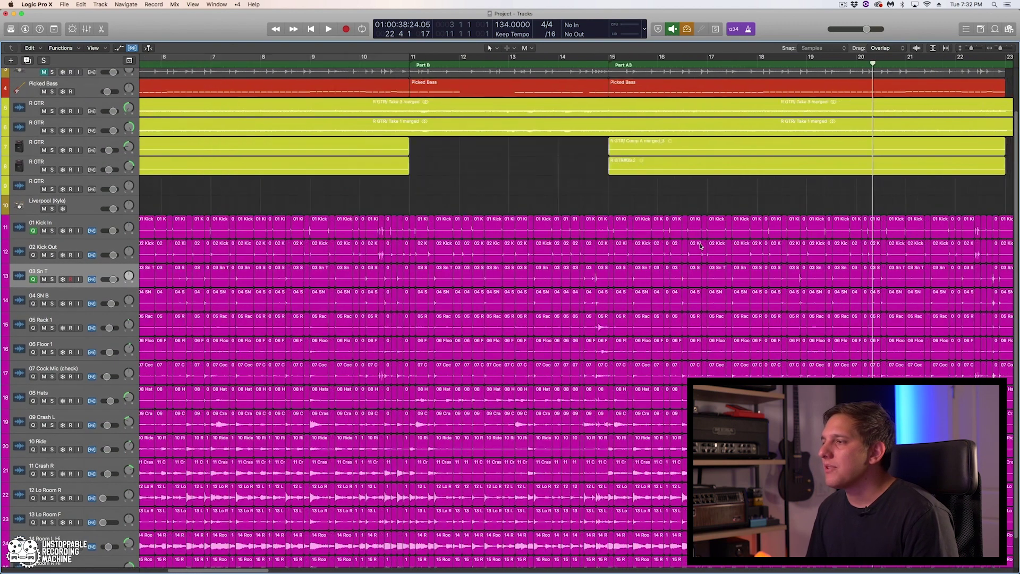
key("super+Left")
key("super+Up")
key("super+Left")
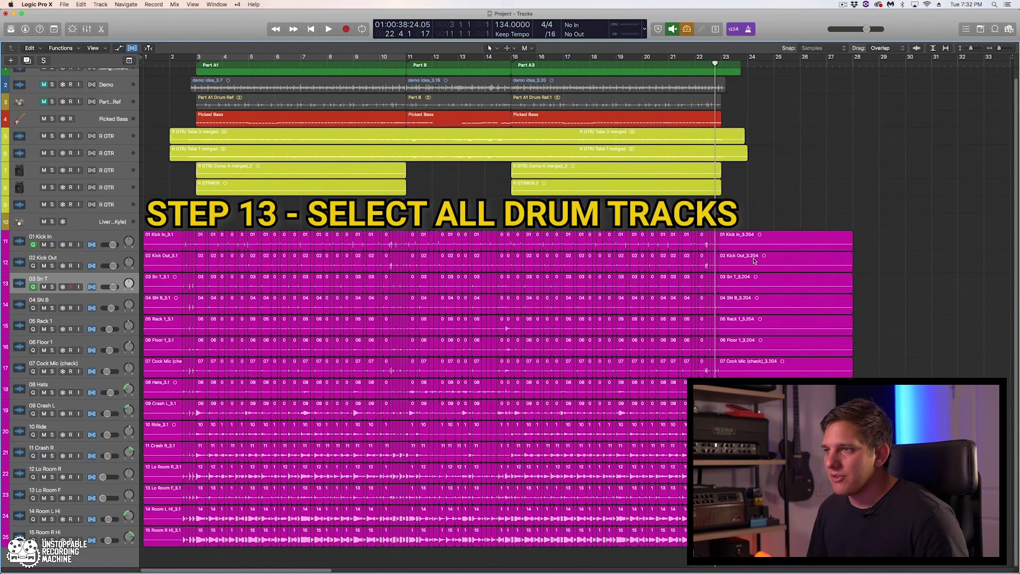
left_click_drag(877, 242, 170, 543)
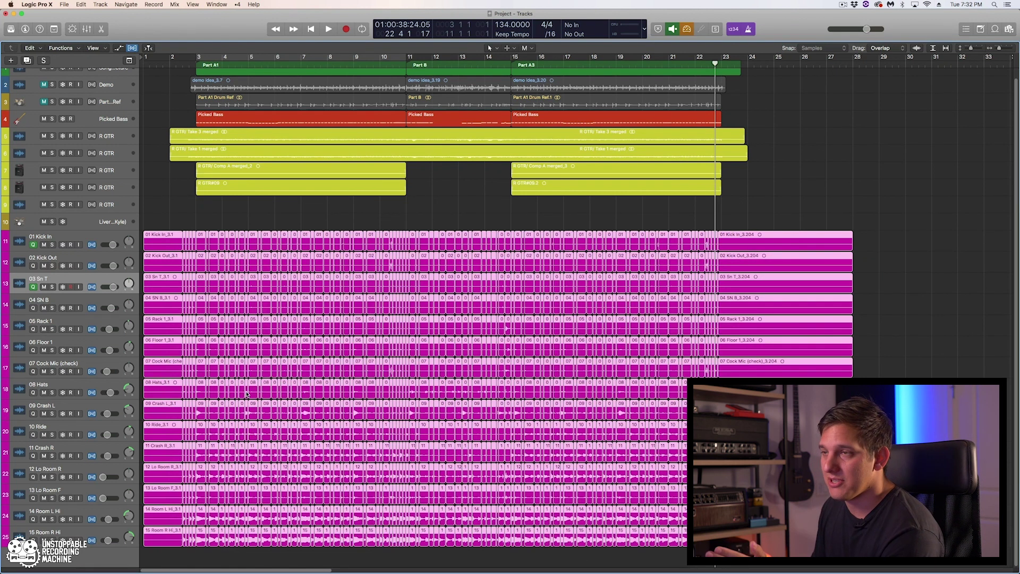
left_click(836, 51)
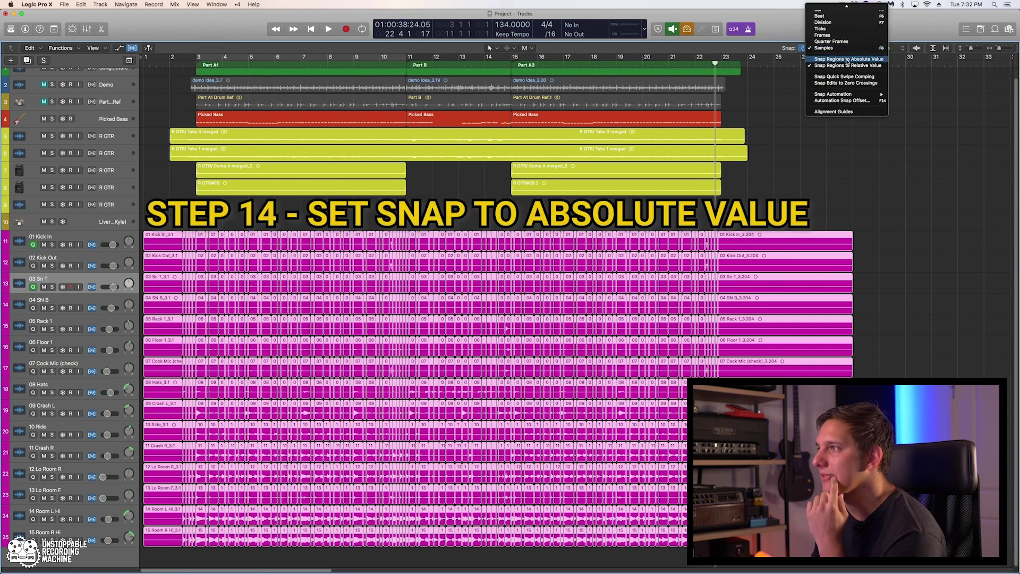
left_click(847, 59)
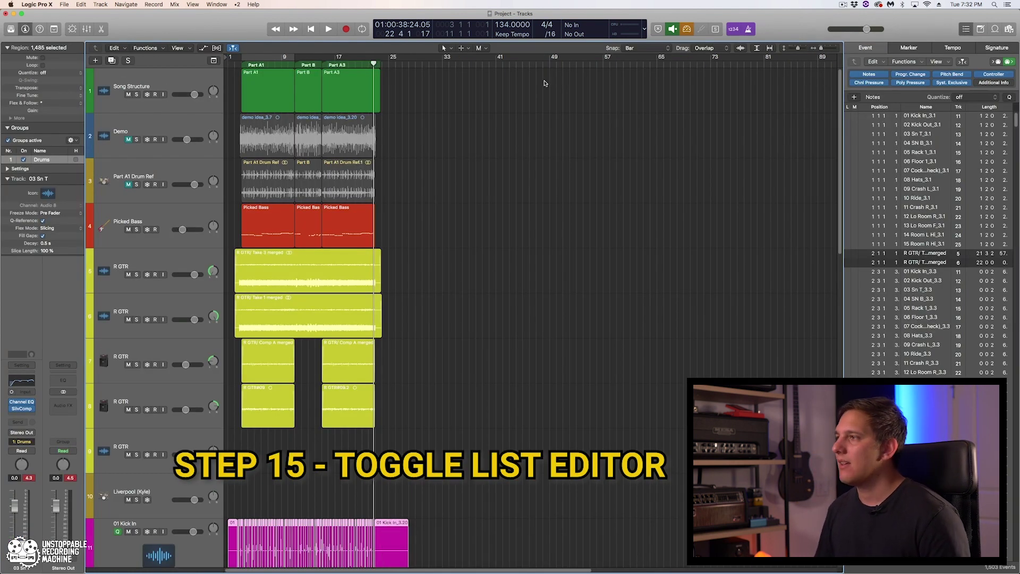
Step: Quantize all the selected drum regions to 1/16 Note in the event list
scroll(374, 390, "down", 10)
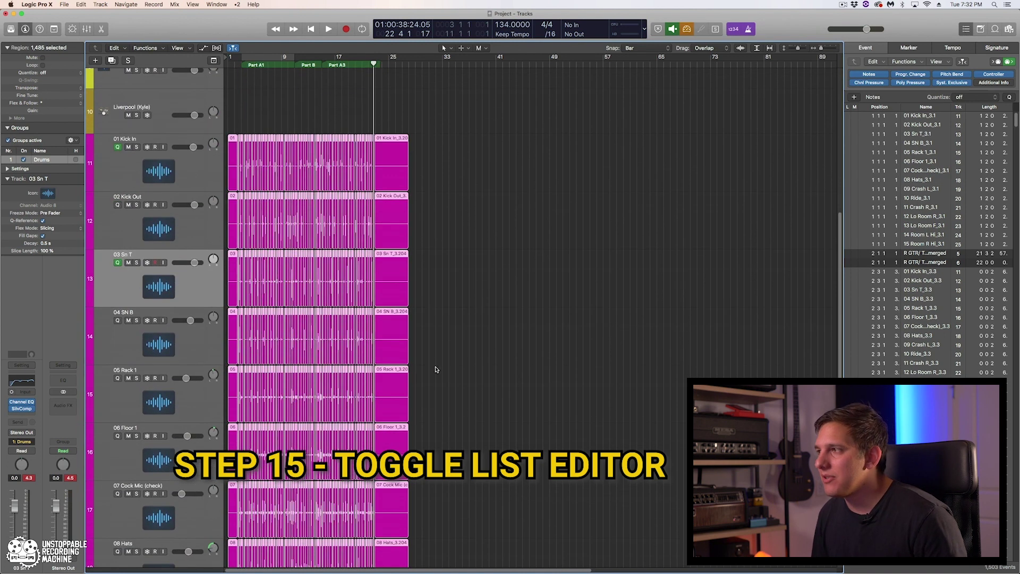
key("shift")
left_click_drag(455, 170, 228, 563)
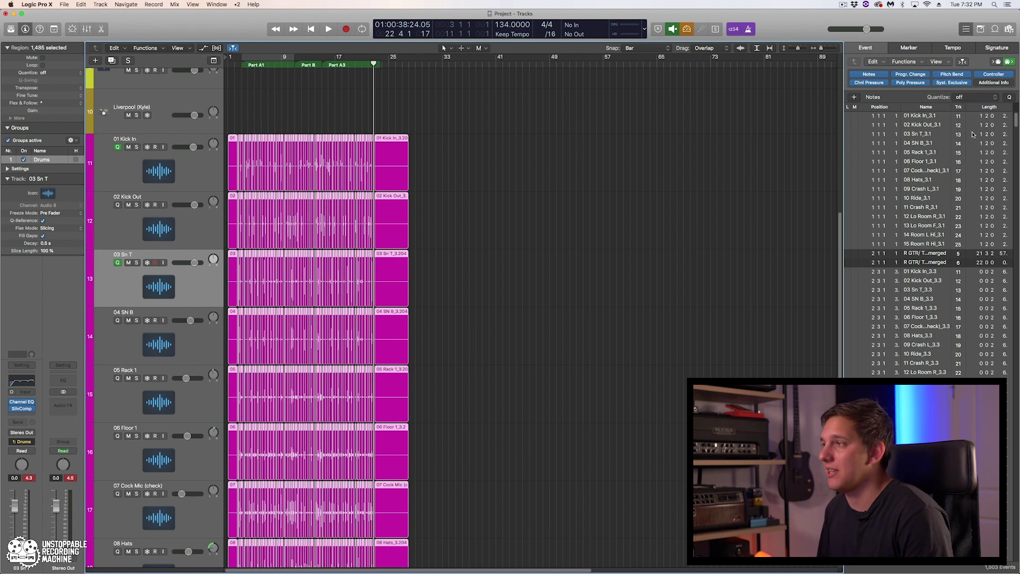
left_click(980, 99)
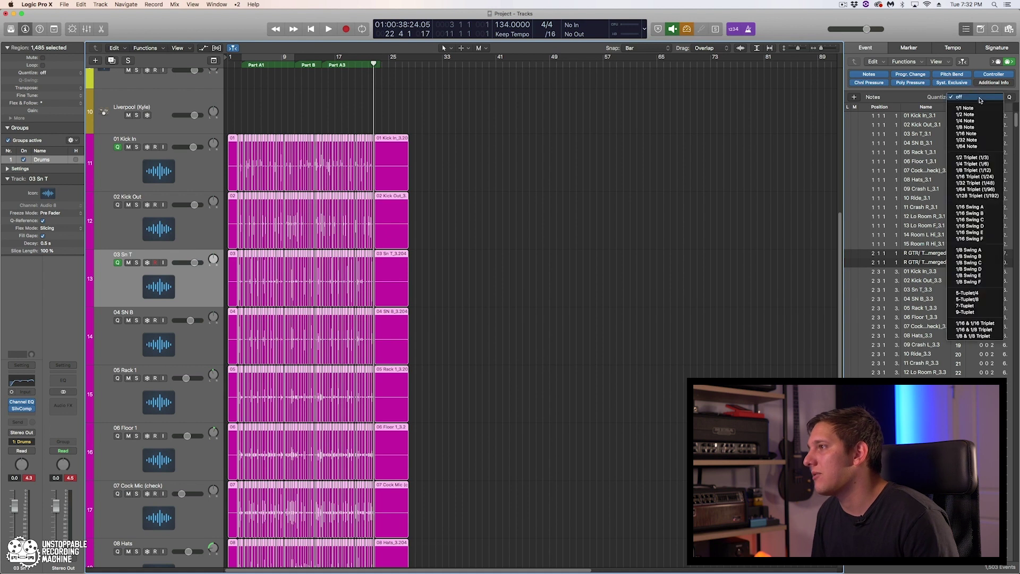
left_click(973, 135)
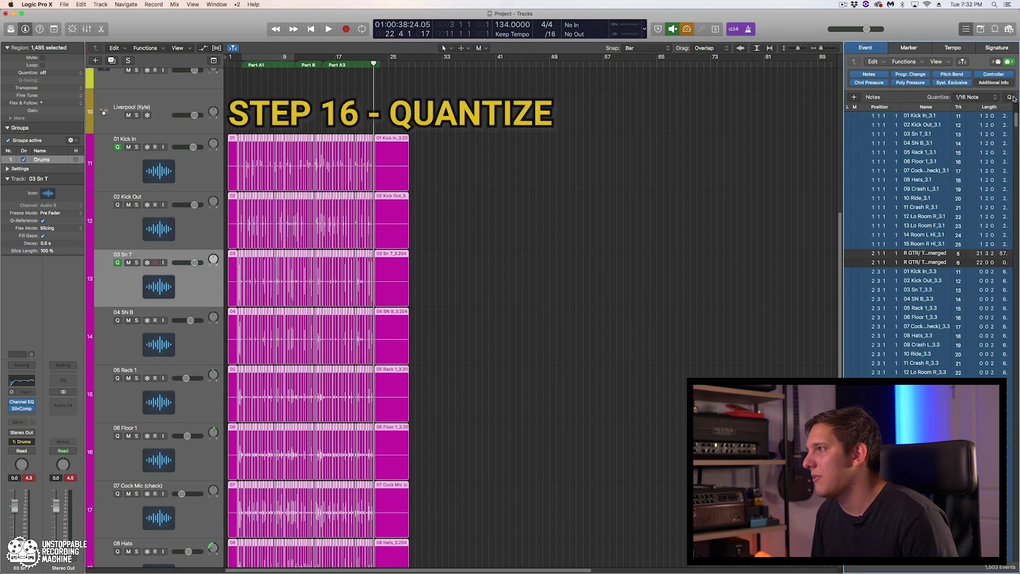
Step: Close the event list and examine the quantized slices on the drum tracks across the whole song
key("super+Right")
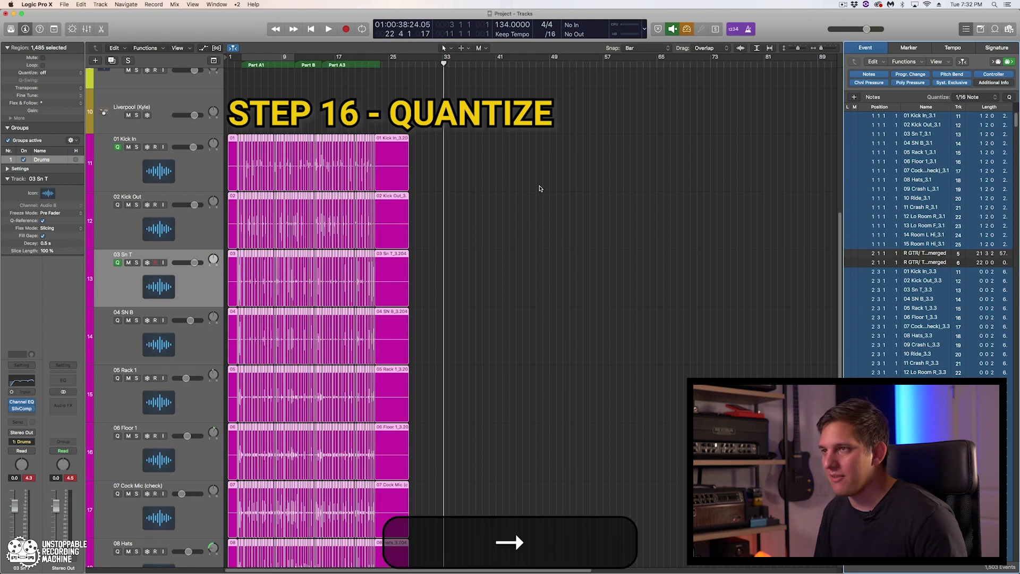
key("super+Right")
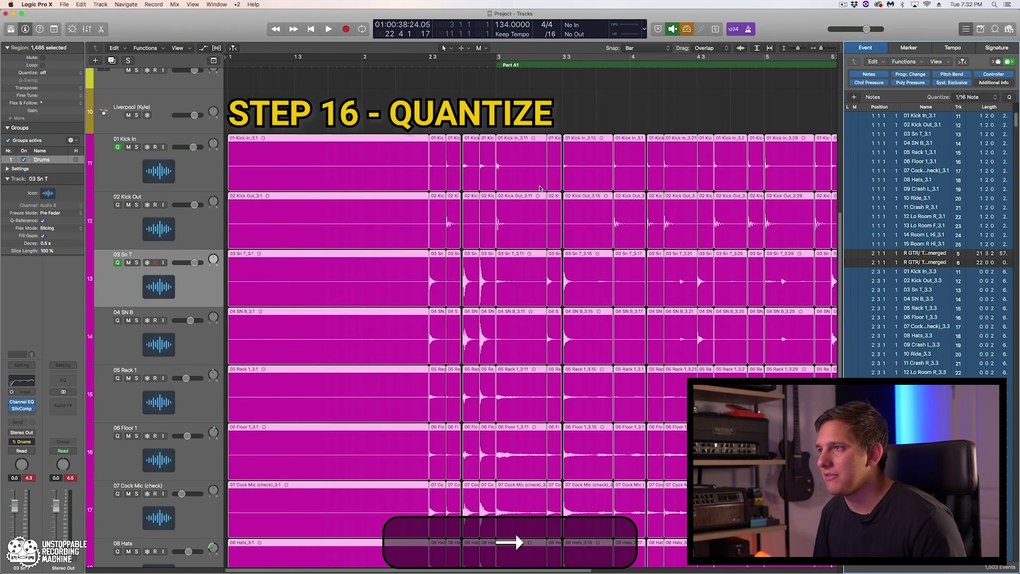
key("super+Left")
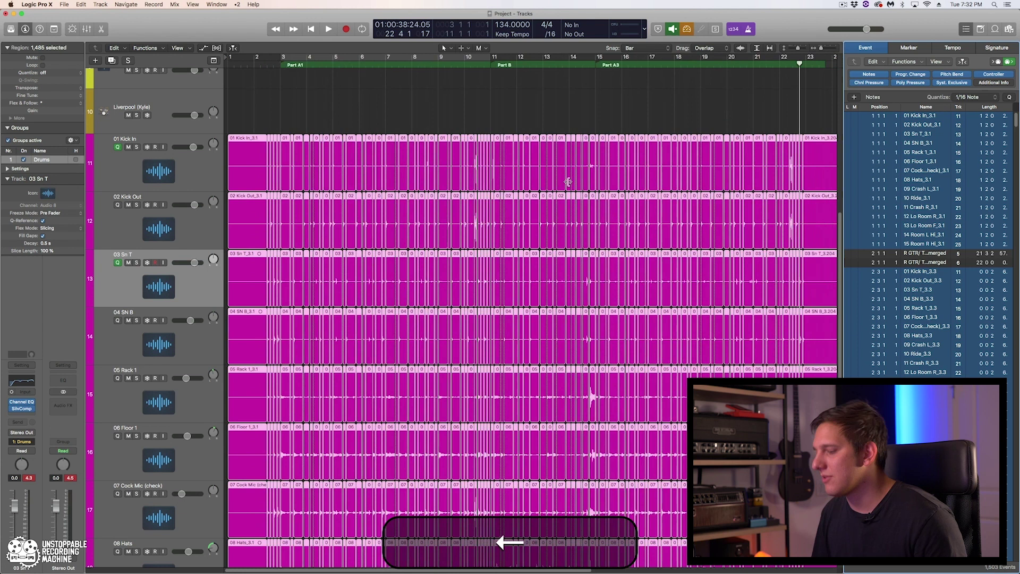
key("z")
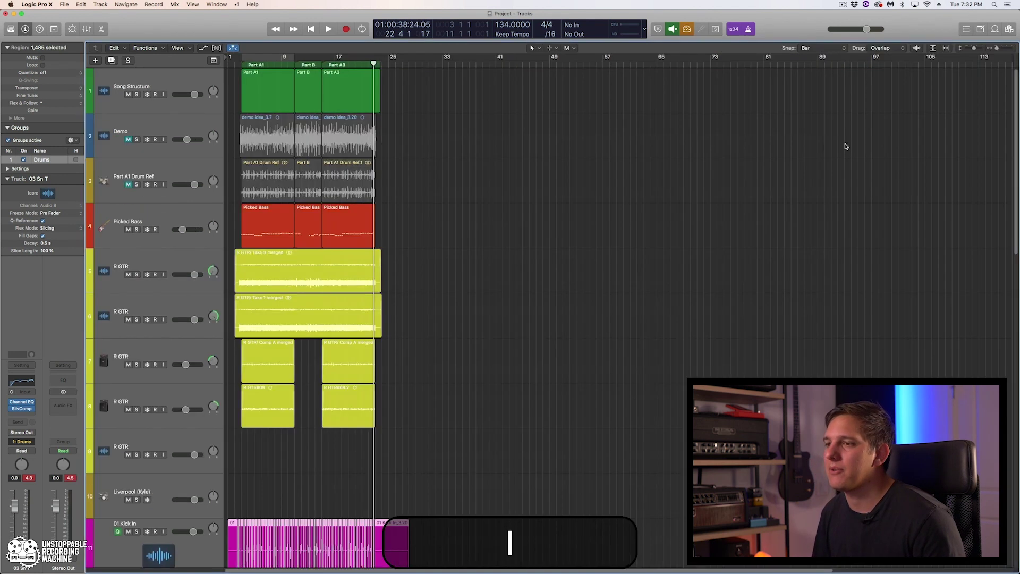
key("super+Right")
key("z")
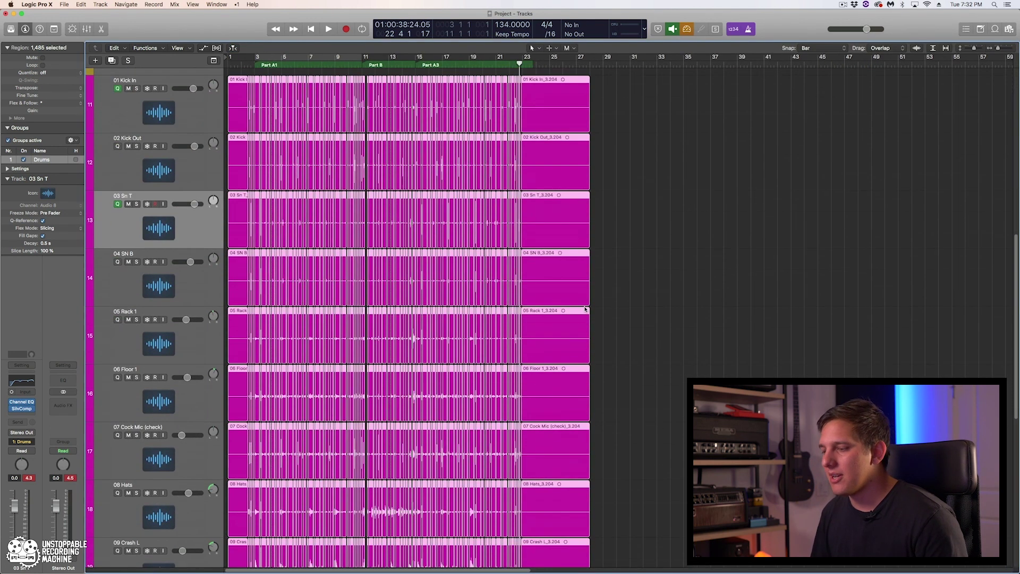
key("super+Right")
key("super+Down")
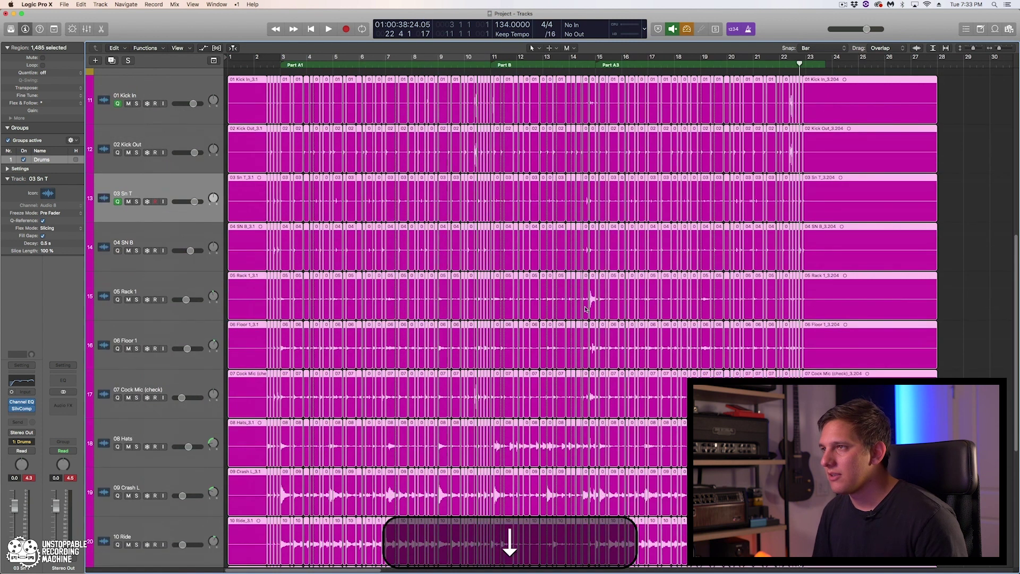
scroll(586, 309, "up", 2)
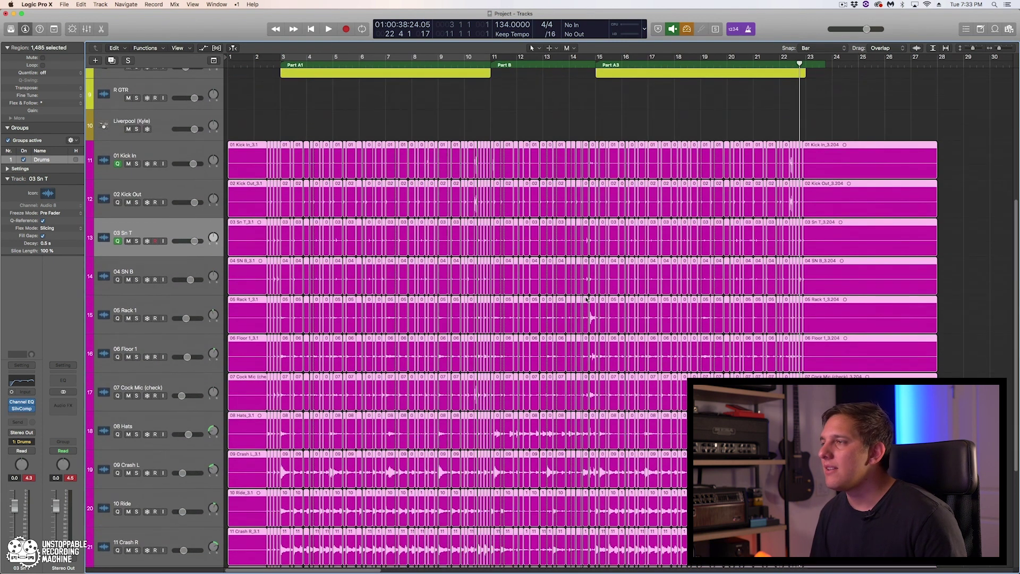
Step: Place the playhead near bar 3 and examine the boundaries and gaps between the quantized slices around it
left_click(277, 65)
key("super+Right")
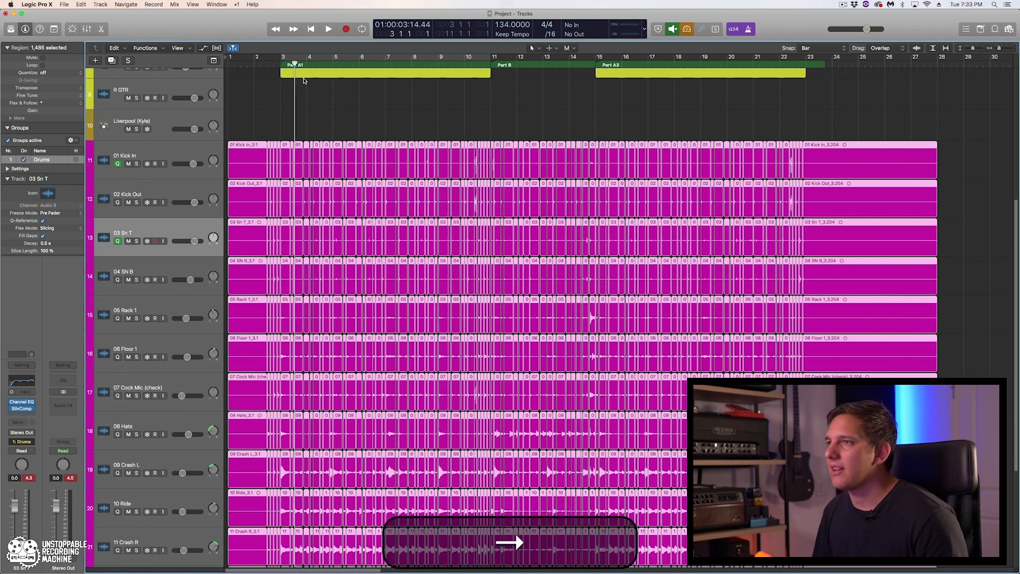
key("super+Up")
key("super+Right")
key("super+Up")
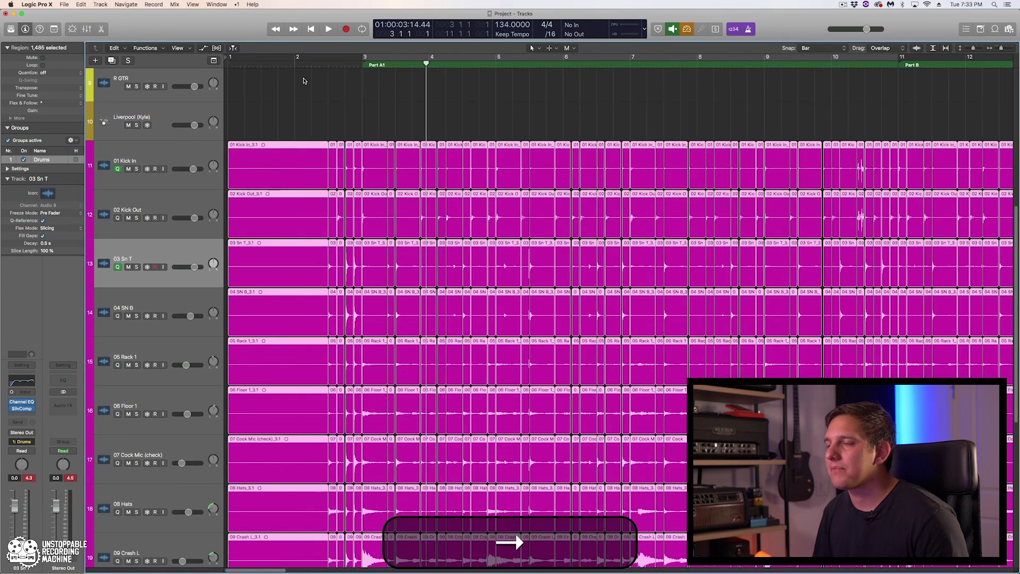
key("super+Right")
key("super+Up")
key("super+Right")
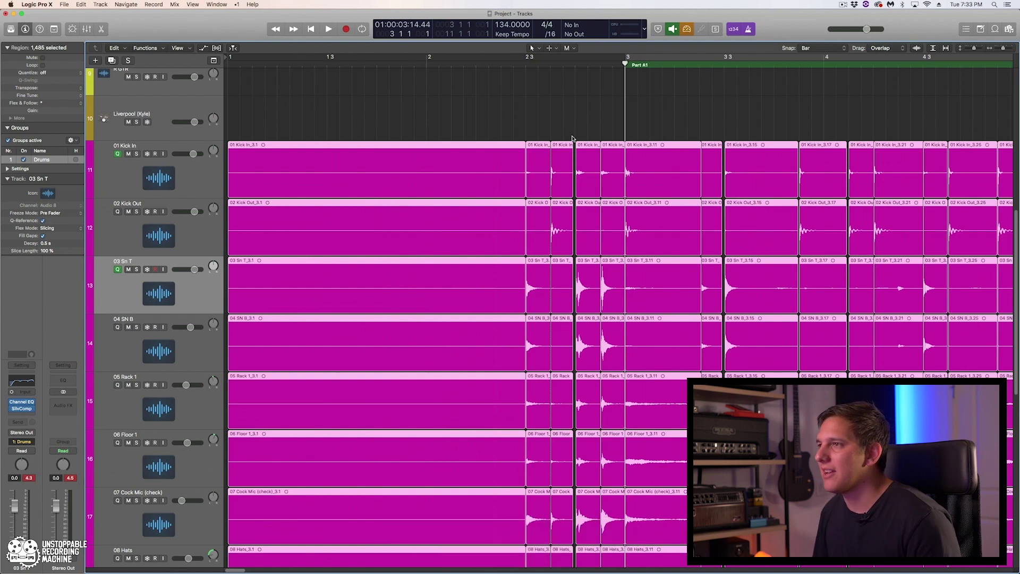
key("super+Left")
key("super+Left")
key("super+Left")
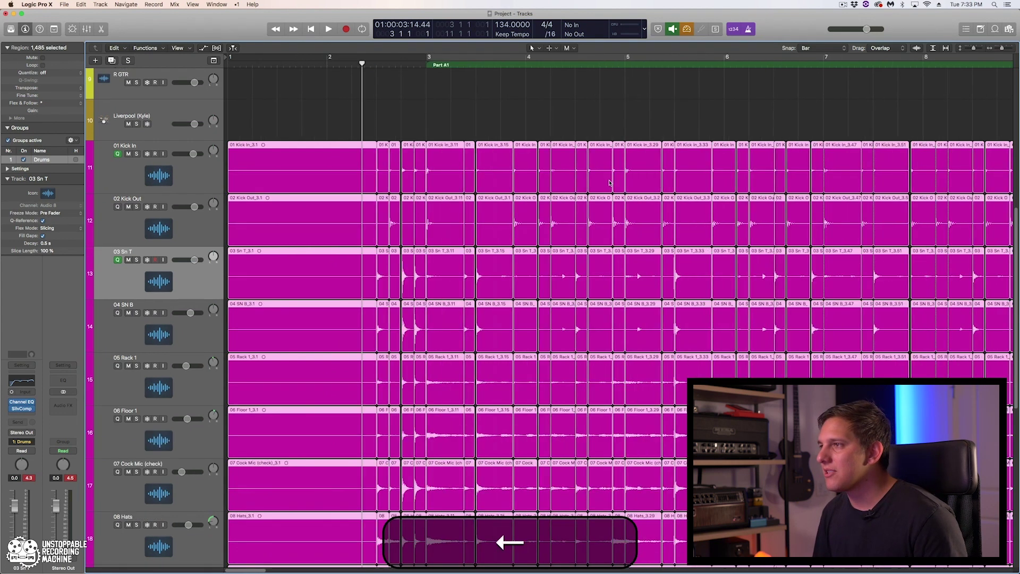
Step: Remove the long closing regions after bar 22 from the selection on all drum tracks, keeping the other slices selected
key("shift+super+Left")
scroll(665, 201, "right", 15)
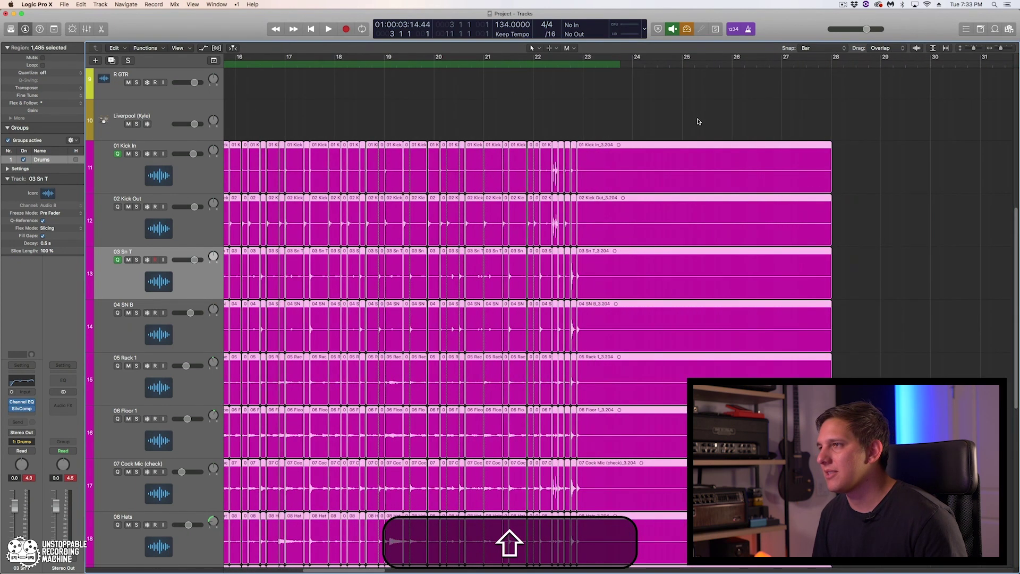
left_click(673, 177, "shift")
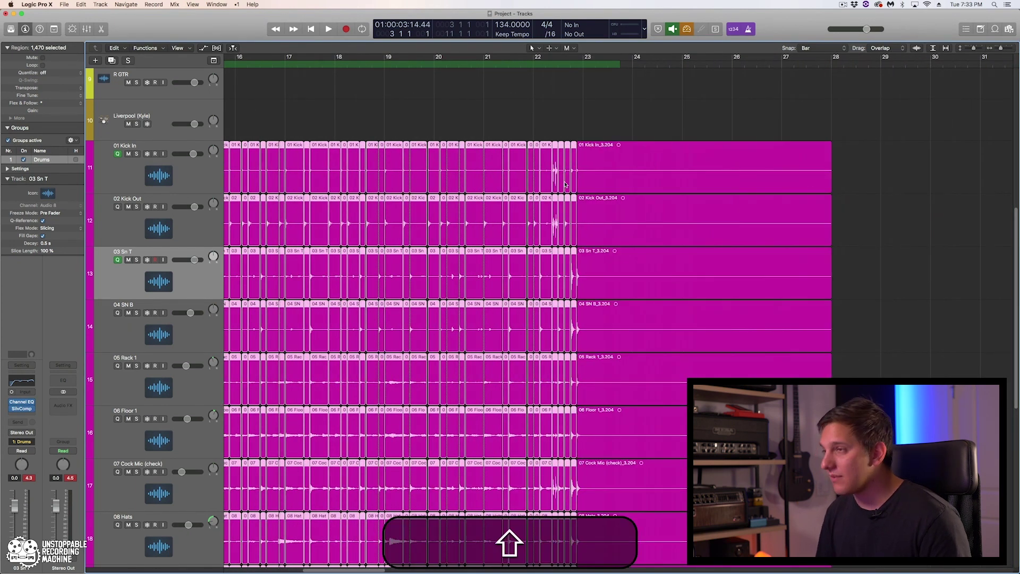
Step: Set snap to Samples, then extend the starts of all selected slices slightly earlier and trim their ends to add daylight between them
key("super+Right")
key("super+Right")
key("super+Right")
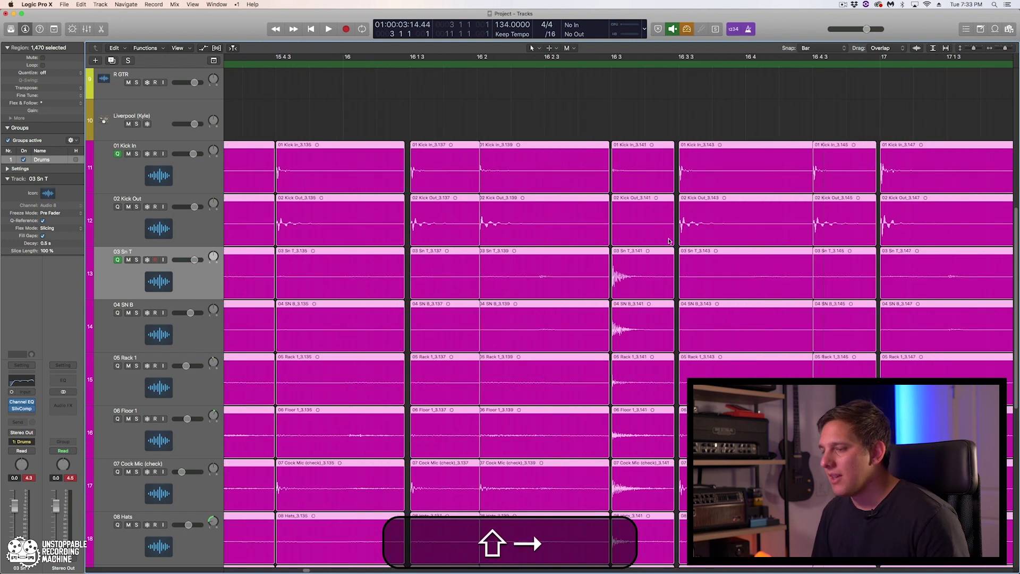
scroll(669, 240, "right", 1)
key("F8")
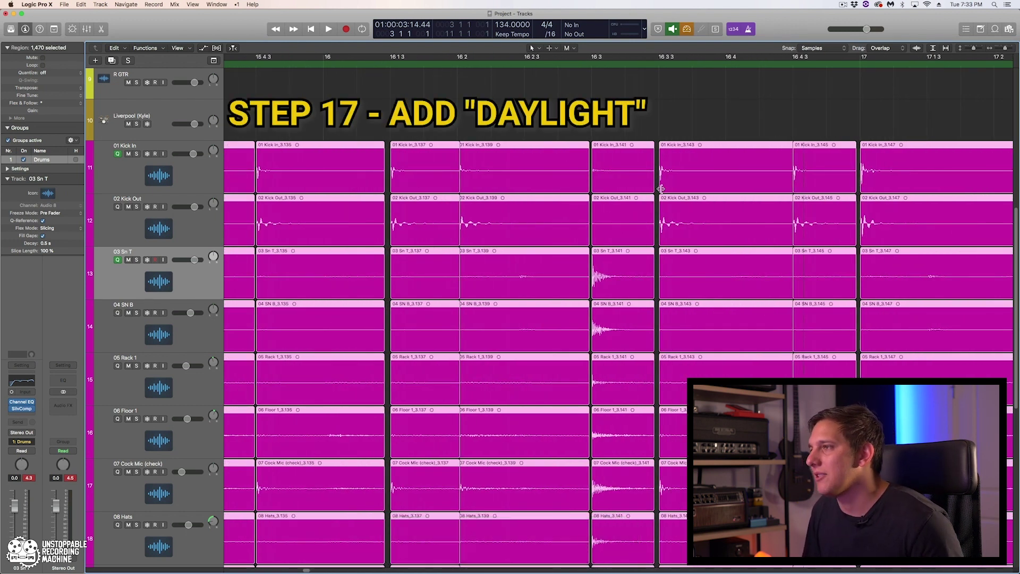
left_click_drag(661, 189, 659, 193)
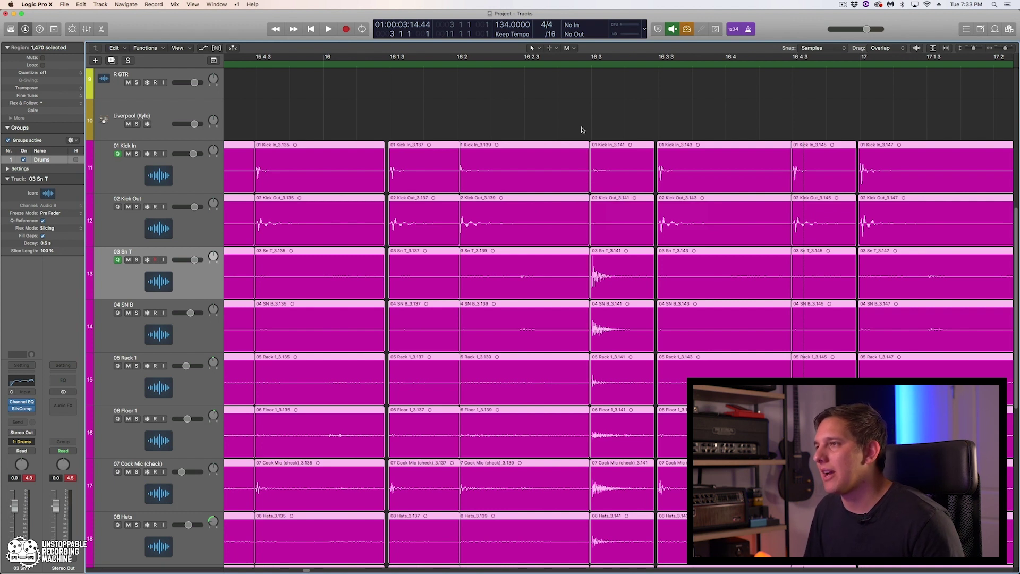
left_click_drag(587, 187, 586, 189)
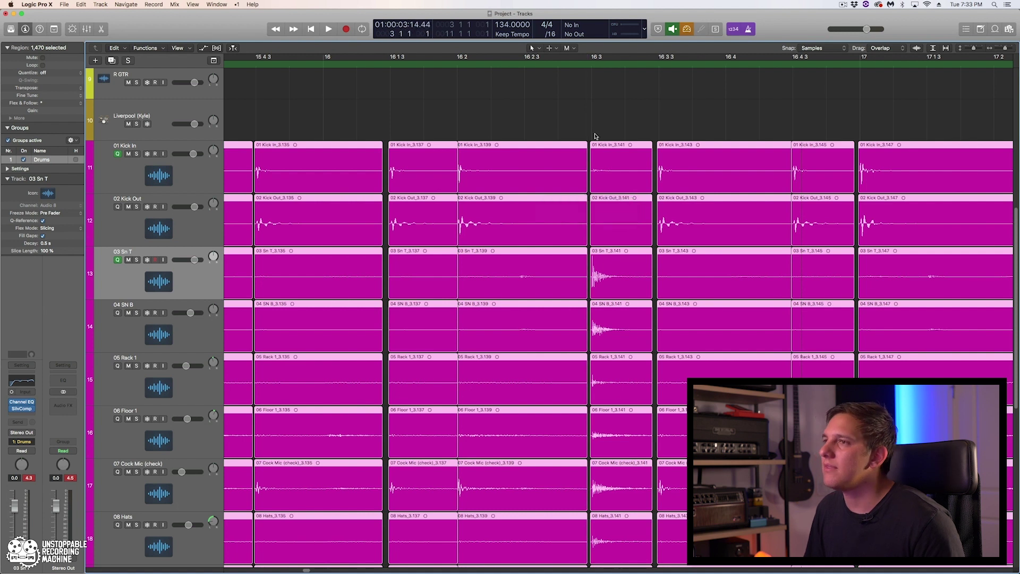
Step: Trim the end of the slice at 16 1 3 on all drum tracks, leaving a small gap before 16 2
left_click(596, 128)
left_click(499, 190)
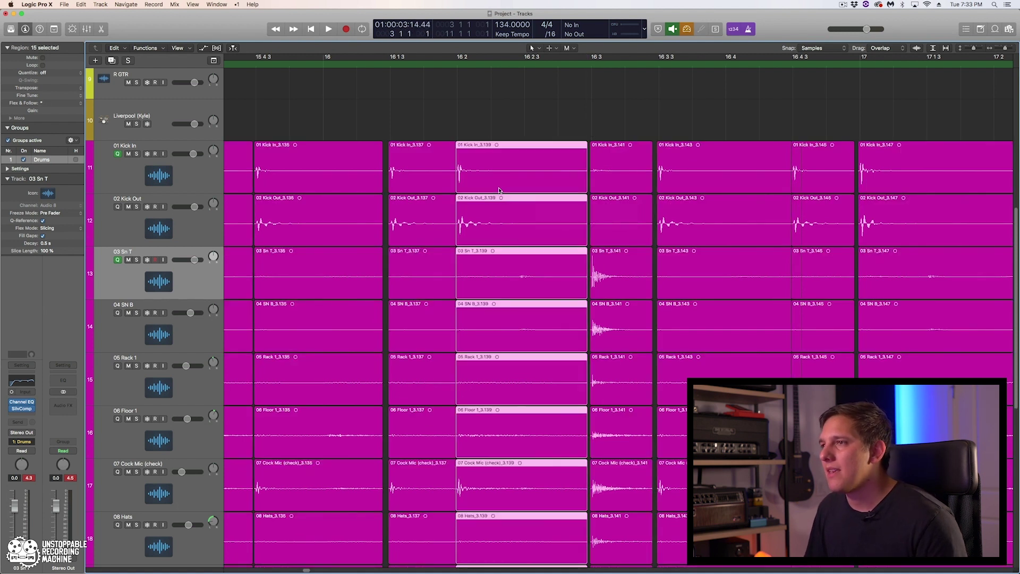
left_click(454, 187)
left_click_drag(454, 187, 453, 189)
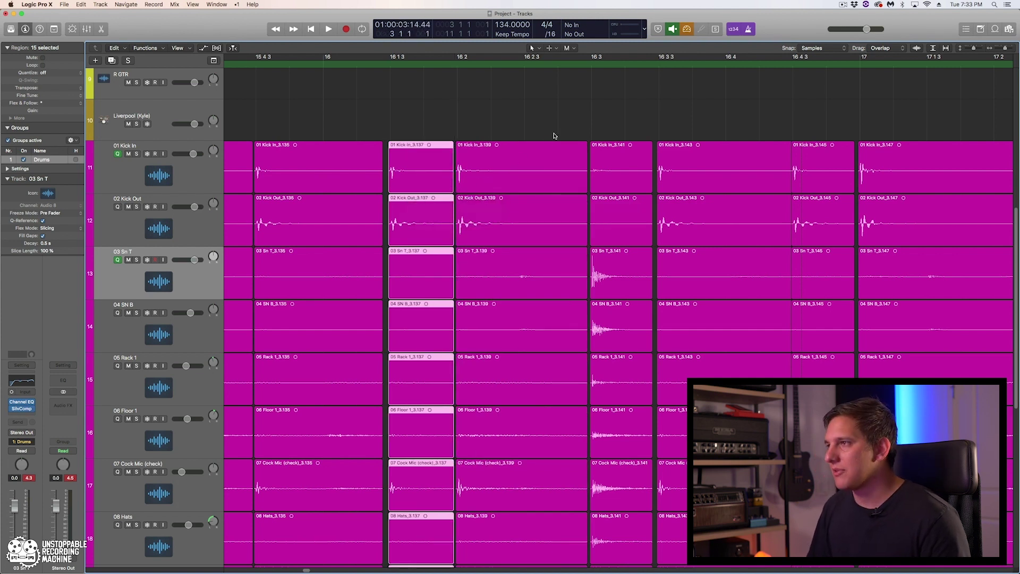
Step: Step the selection on to the slice at 16 3 3 and examine the gaps between the drum slices across Parts B and A3
key("Right")
key("Right")
key("Right")
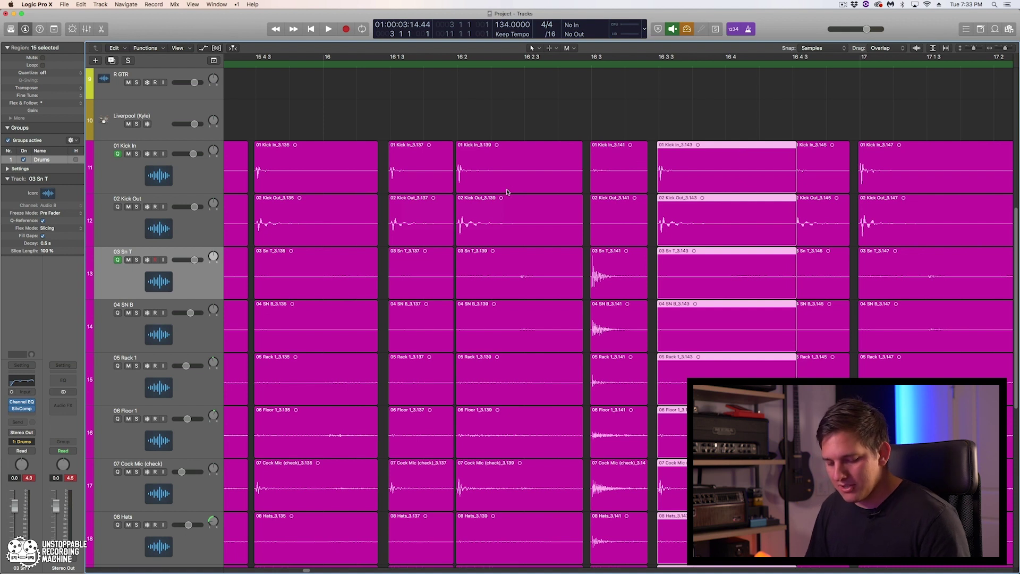
key("super+Up")
key("super+Left")
key("super+Left")
key("super+Left")
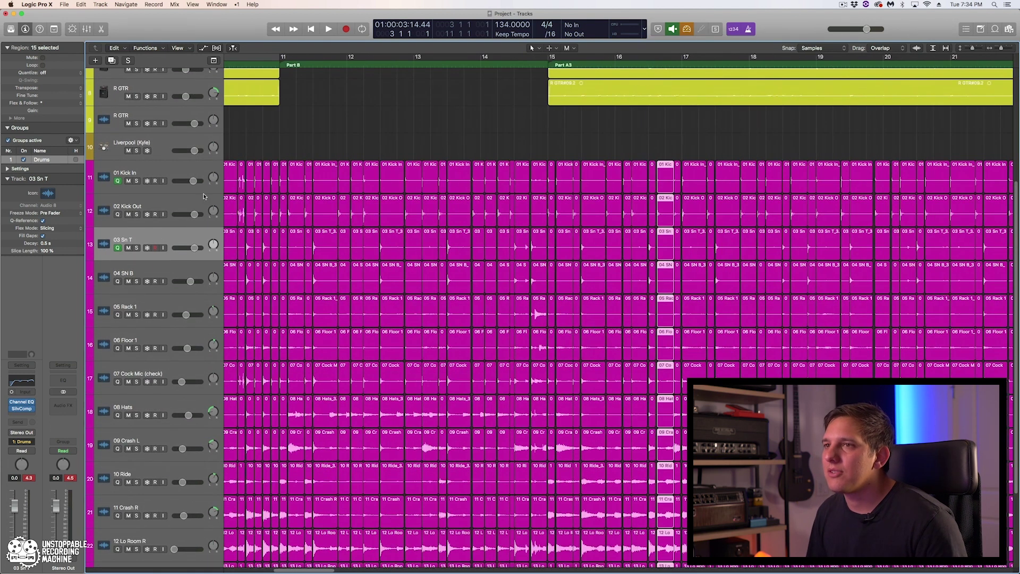
Step: Select all slices on every drum track and trim their region starts to the previous region
left_click(174, 170)
scroll(347, 278, "left", 10)
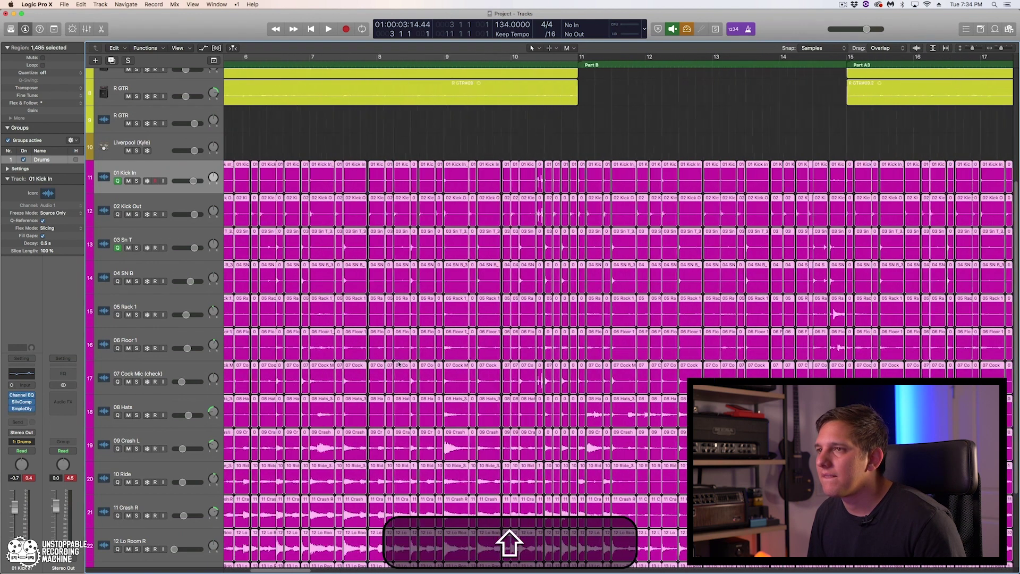
left_click(116, 48)
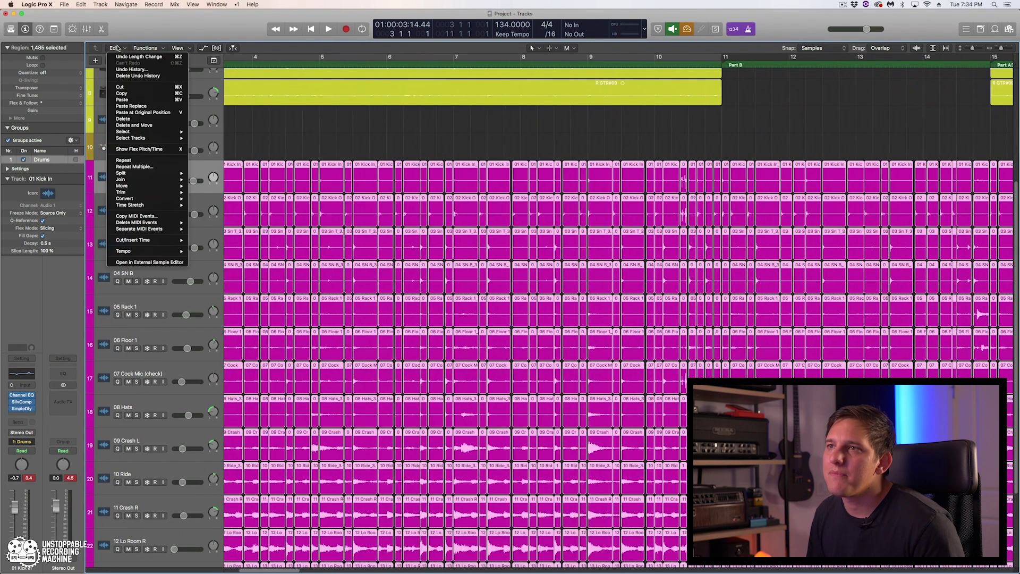
mouse_move(153, 193)
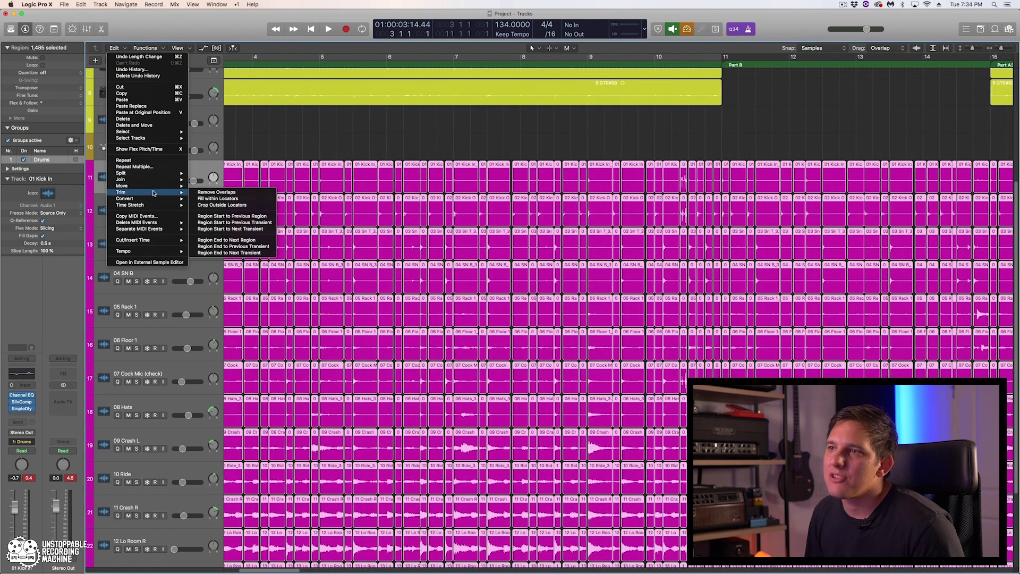
left_click(261, 216)
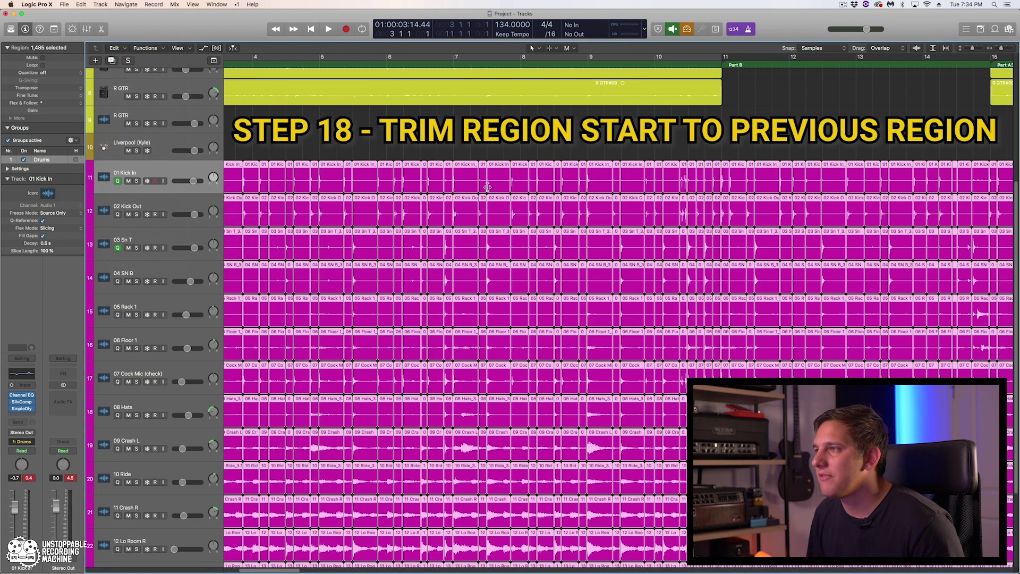
scroll(546, 205, "right", 10)
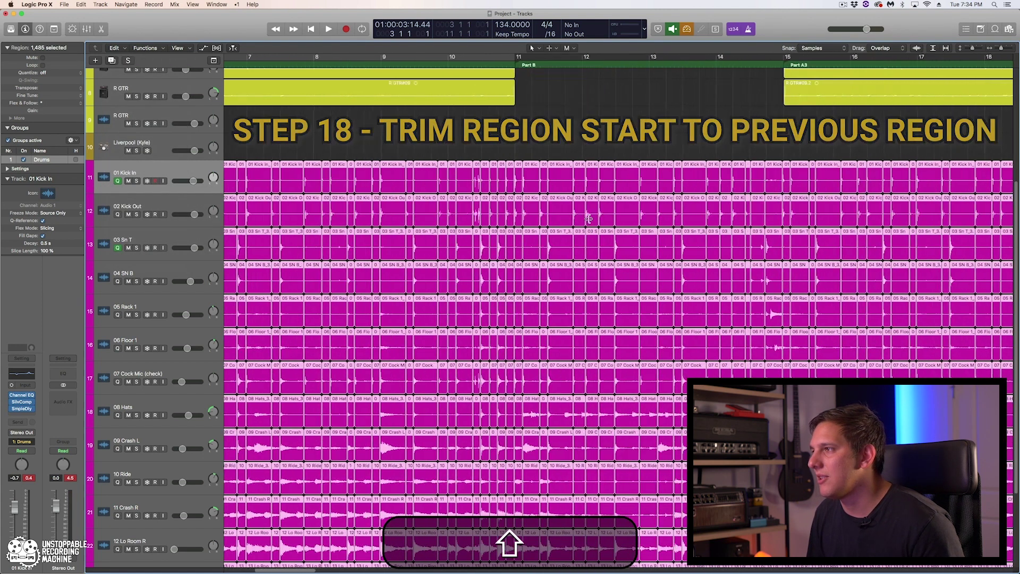
scroll(589, 219, "right", 6)
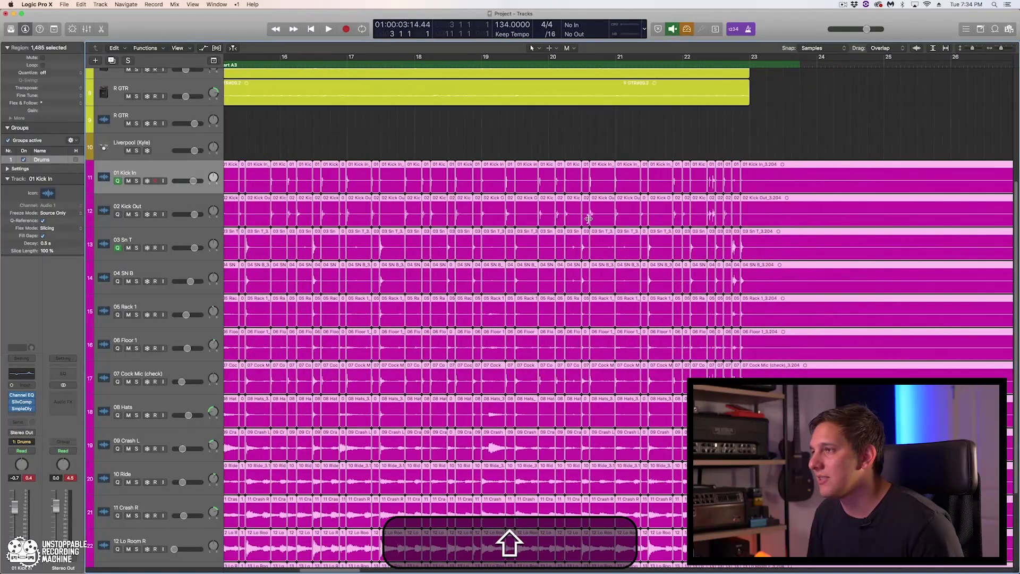
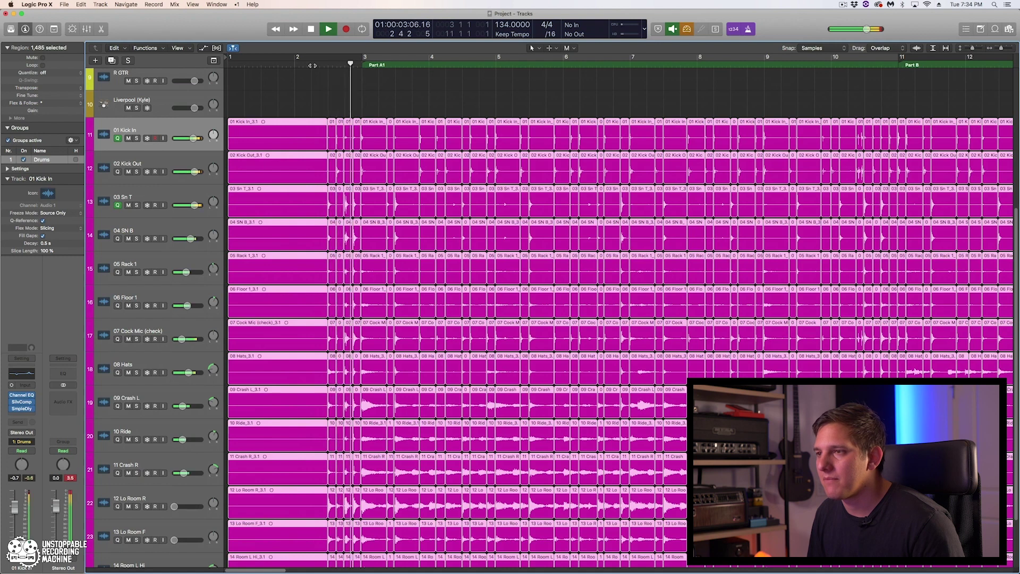
Step: Play back the edited drums through the start of Part A1, replaying the passage before 6 3 to check for problems
scroll(406, 247, "right", 5)
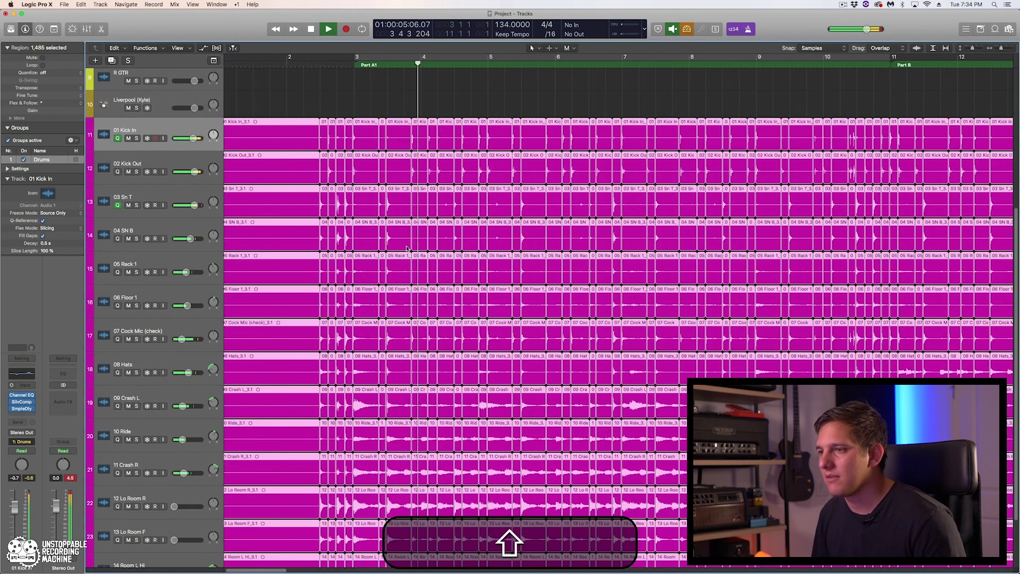
scroll(516, 312, "right", 5)
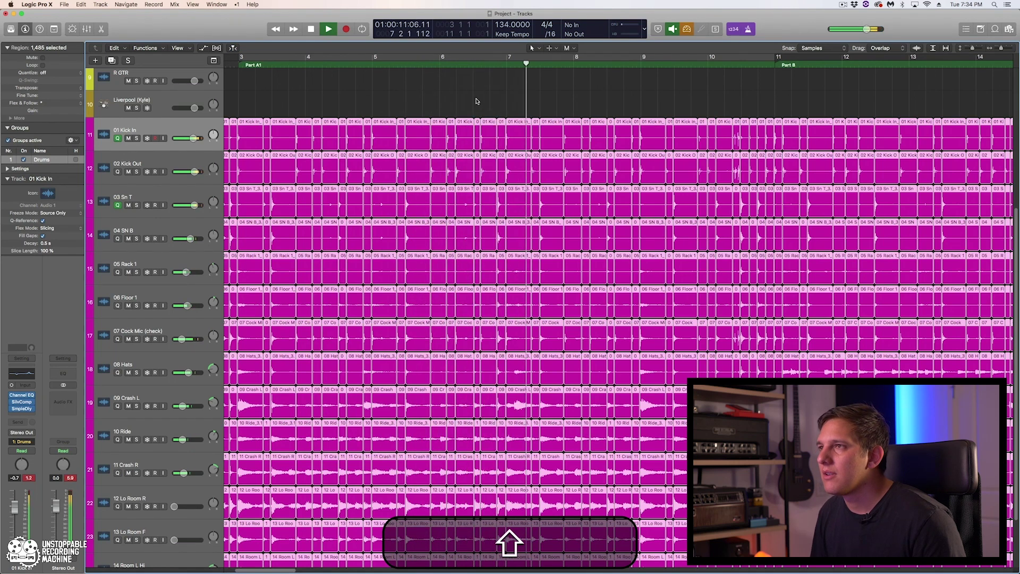
key("space")
key("space")
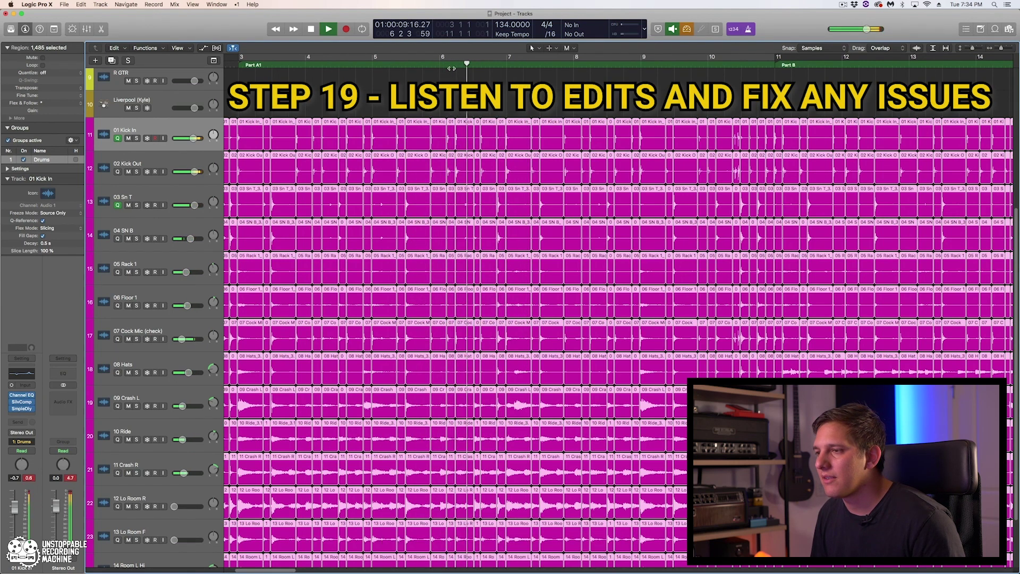
Step: Extend the start of the slice at 6 3 slightly earlier on all drum tracks to include the full snare attack
key("space")
key("super+Right")
key("super+Right")
key("super+Right")
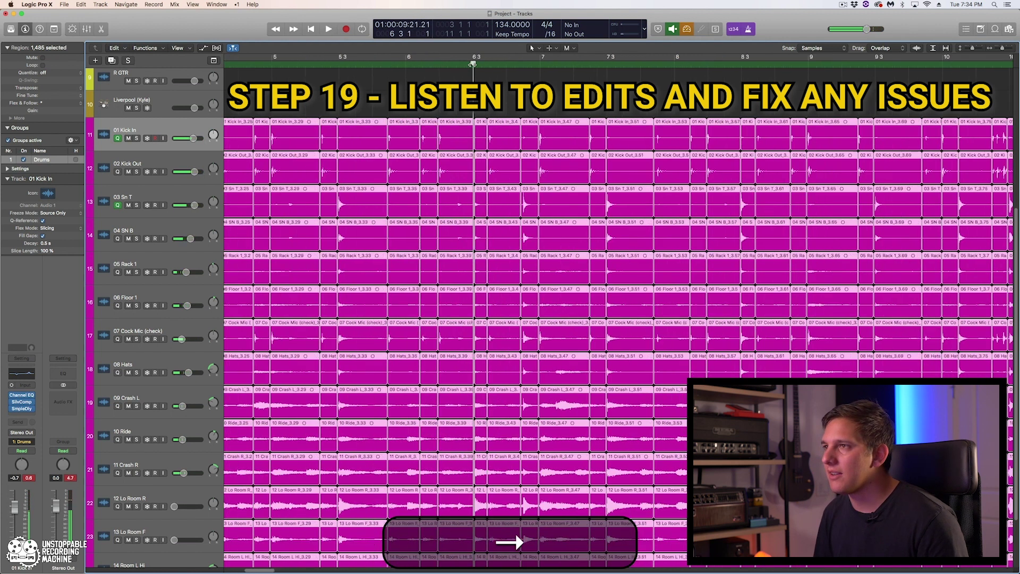
scroll(507, 268, "up", 3)
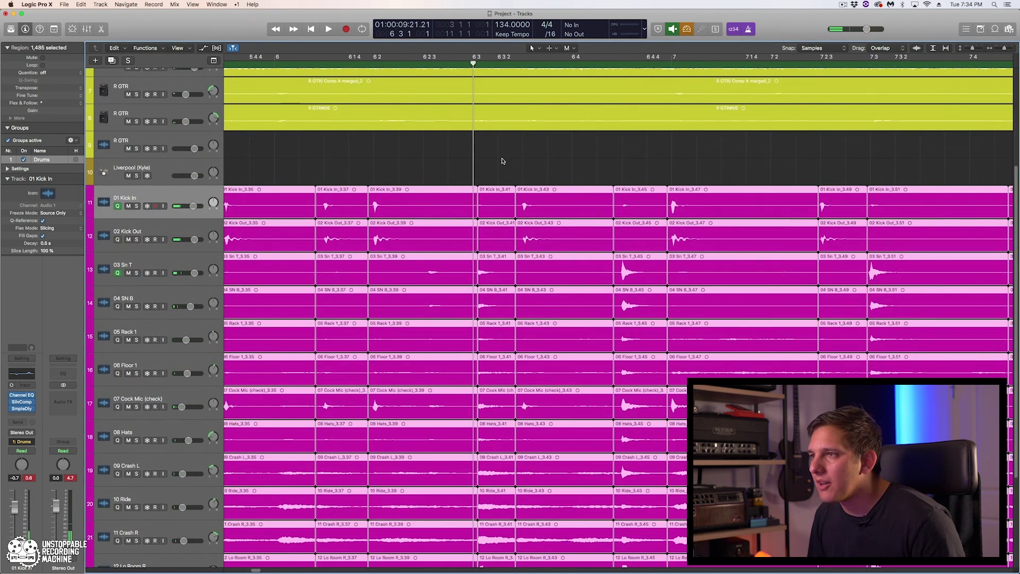
left_click(499, 200)
key("F8")
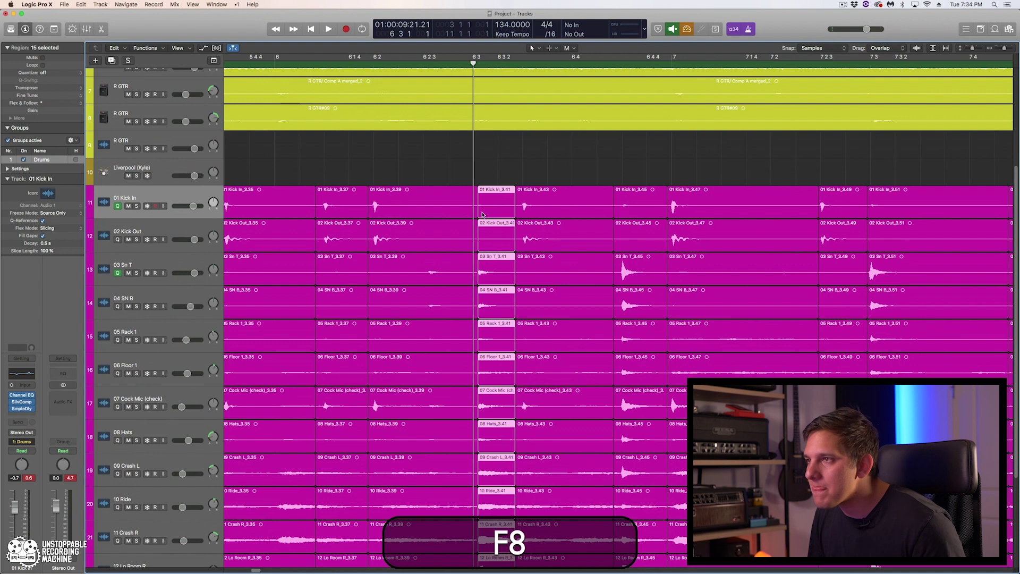
left_click_drag(479, 217, 477, 218)
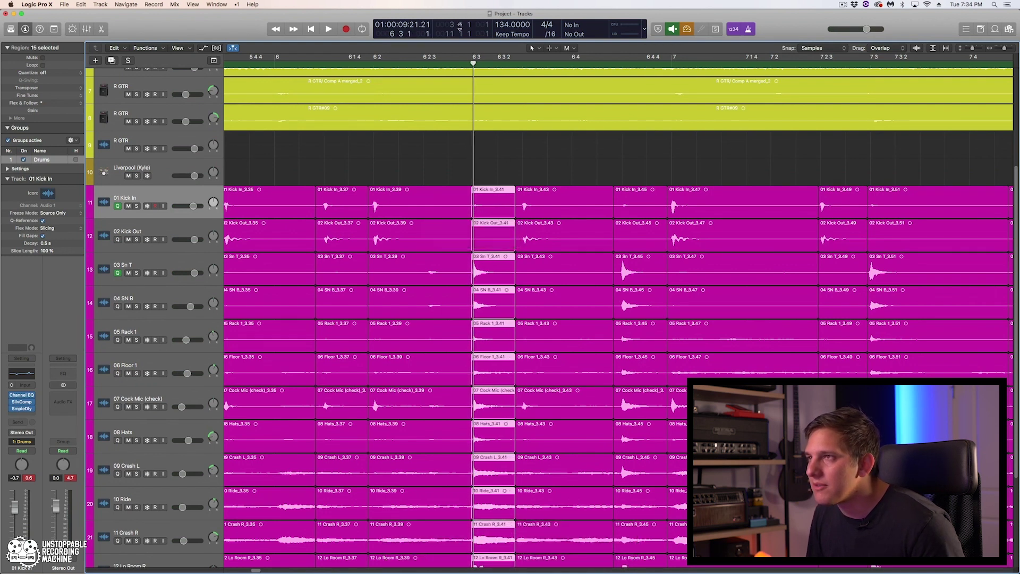
Step: Play the drums from 6 3 through Part B into Part A3 and listen for faulty edits
key("space")
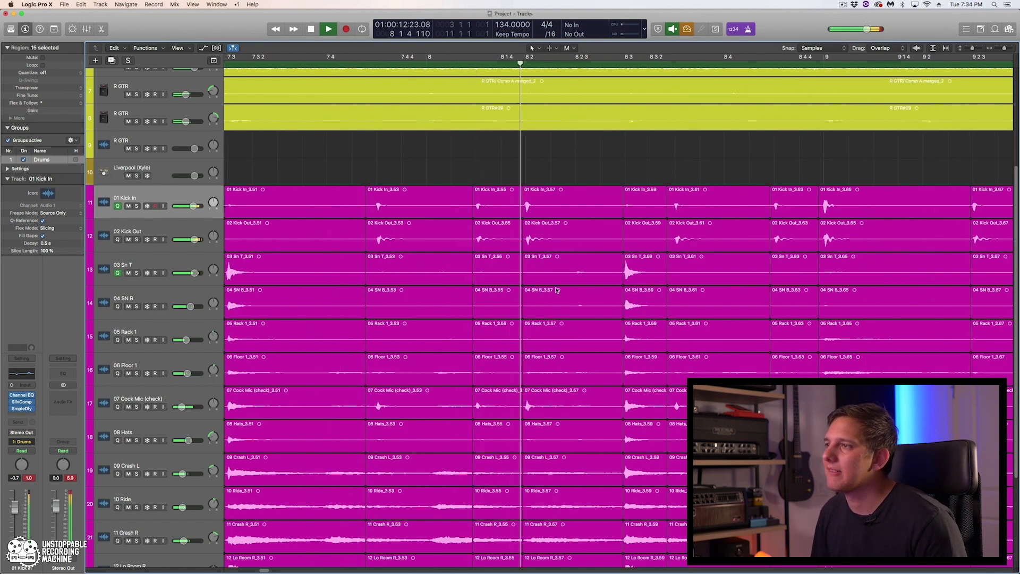
scroll(556, 289, "right", 10)
scroll(557, 290, "right", 5)
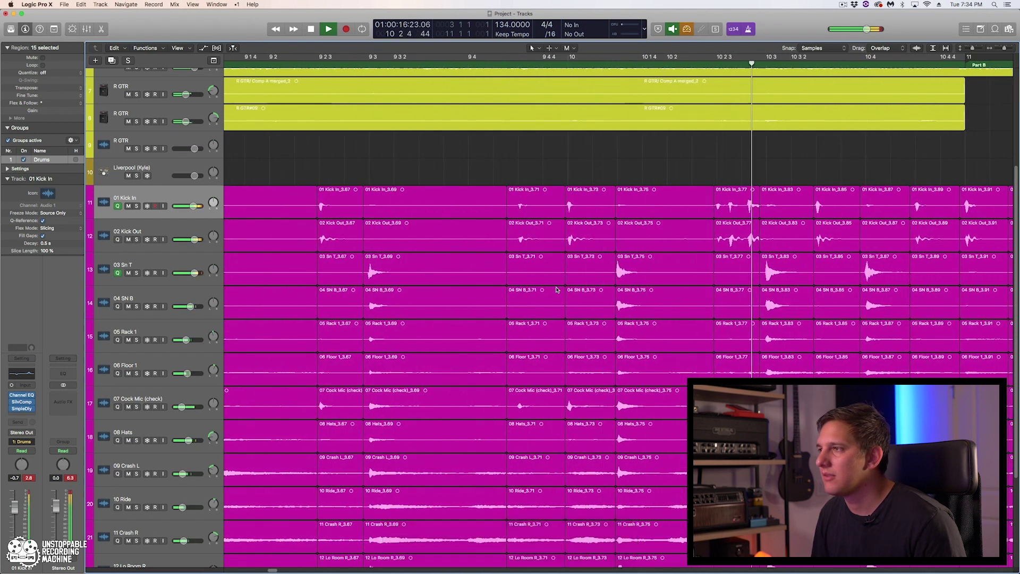
scroll(556, 290, "right", 12)
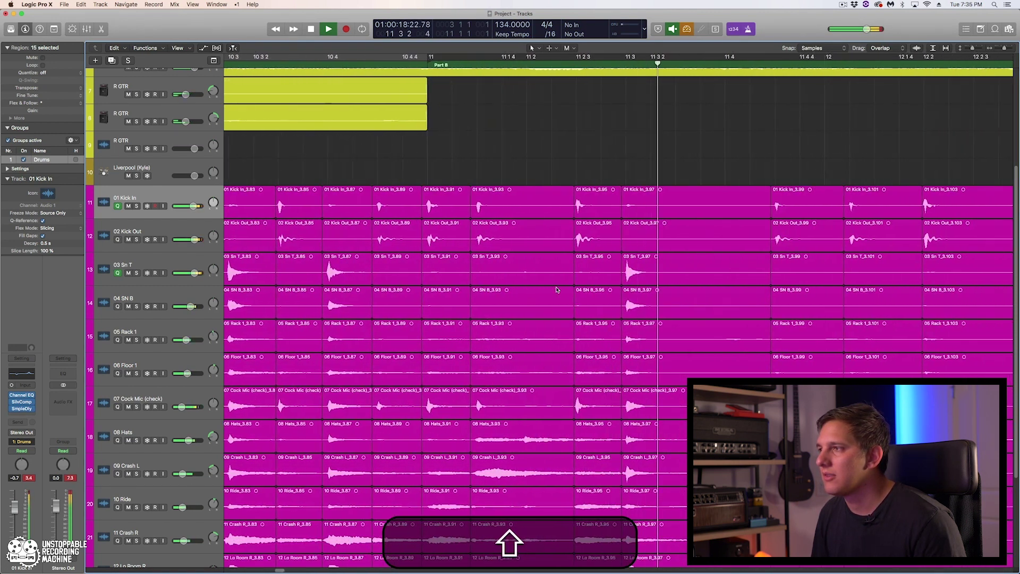
scroll(556, 290, "right", 9)
scroll(556, 290, "right", 12)
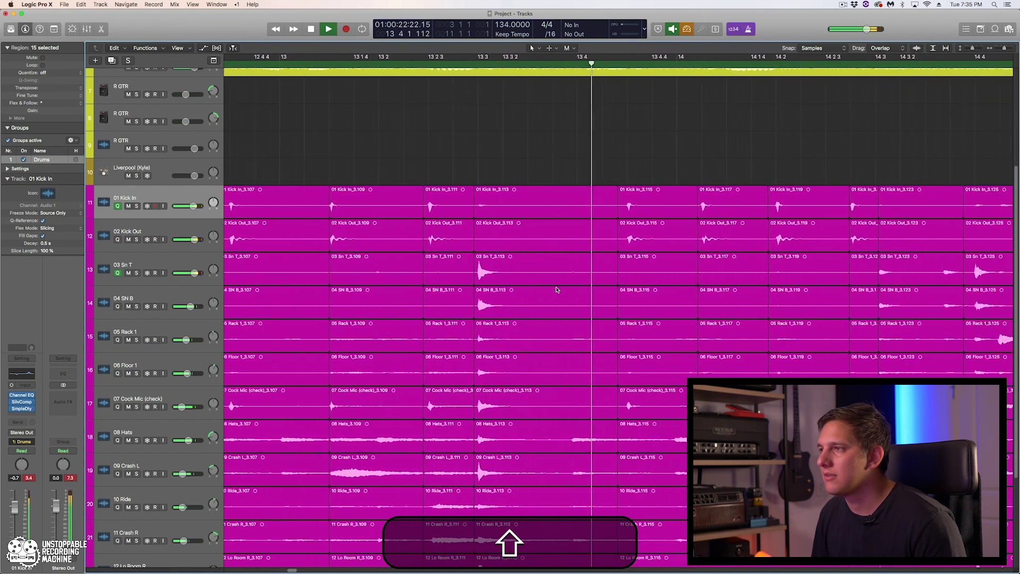
scroll(556, 289, "right", 8)
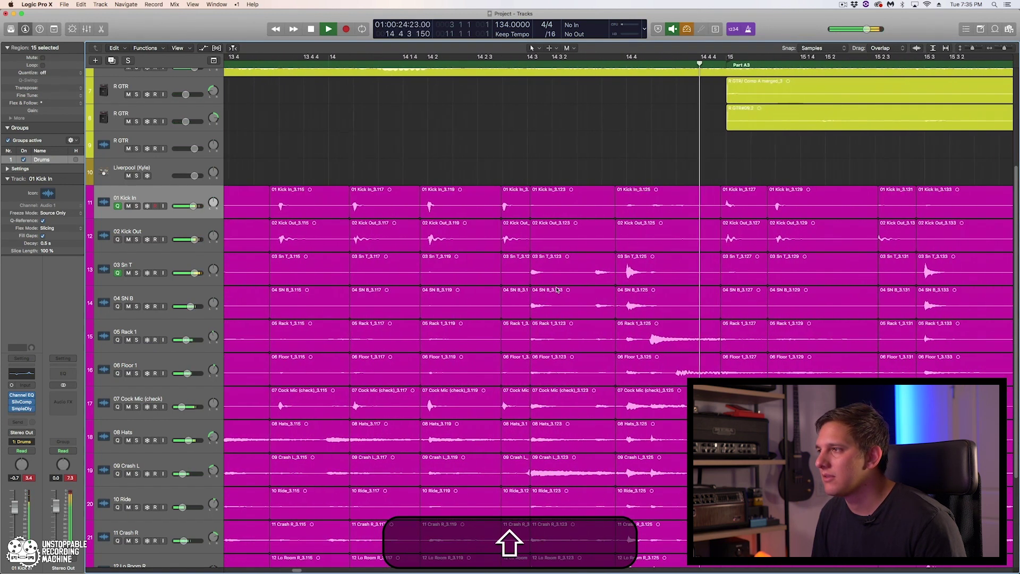
scroll(556, 290, "right", 4)
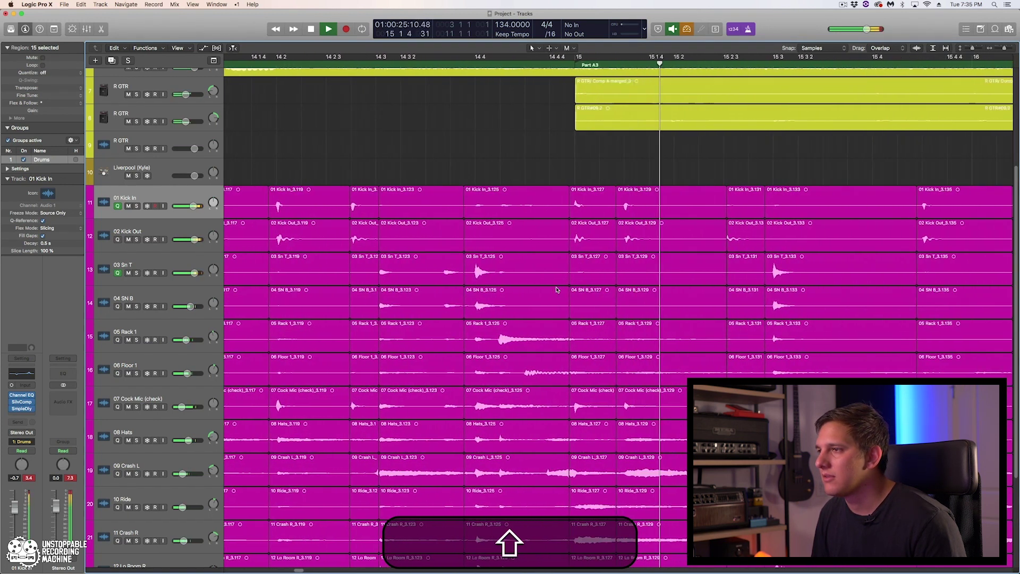
Step: Extend the start of the slice at Part A3's downbeat back to 14 4 3 197 on all drum tracks and replay the transition
left_click(431, 63)
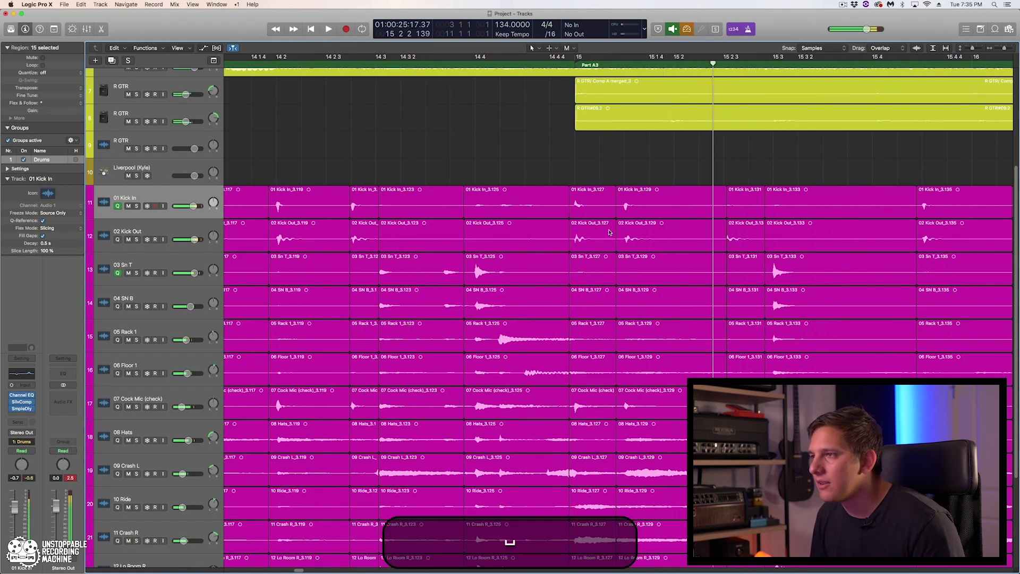
left_click(572, 208)
left_click_drag(569, 210, 546, 228)
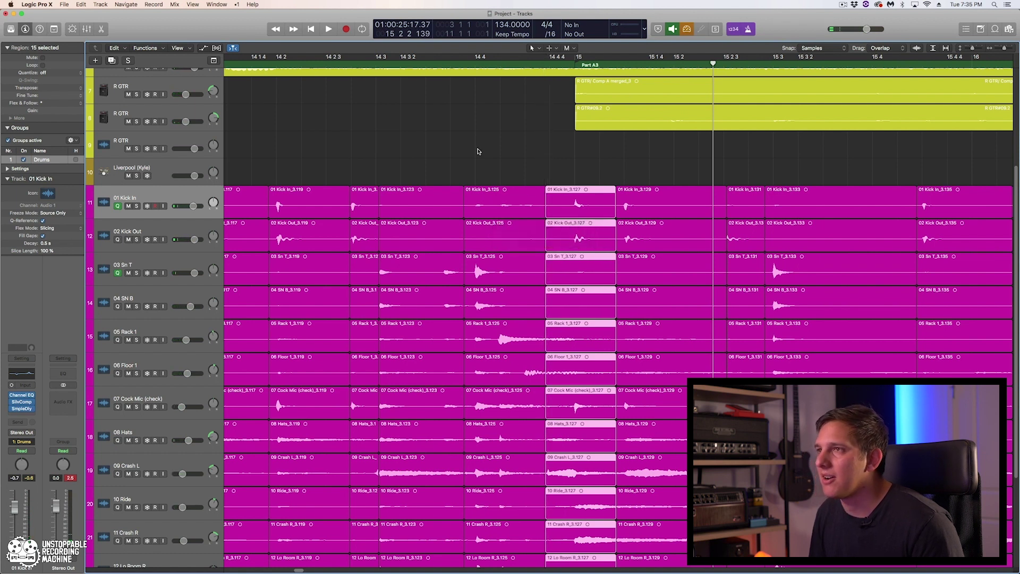
double_click(410, 66)
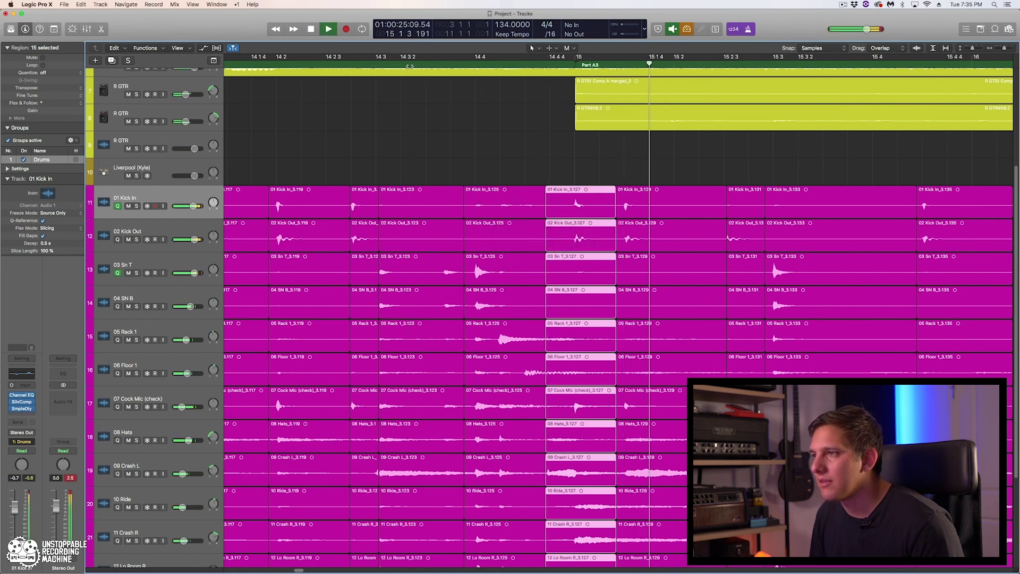
key("space")
key("space")
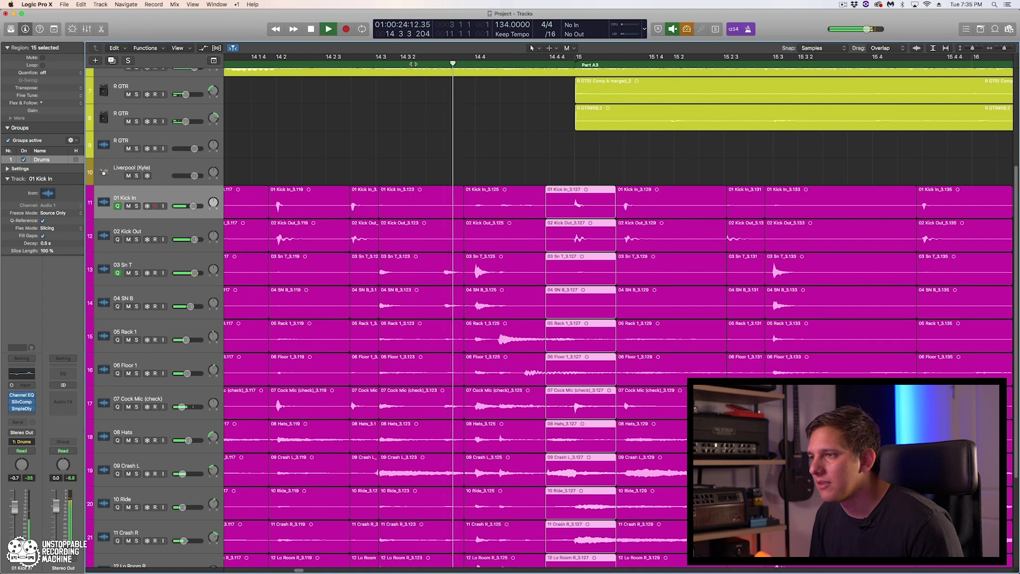
key("space")
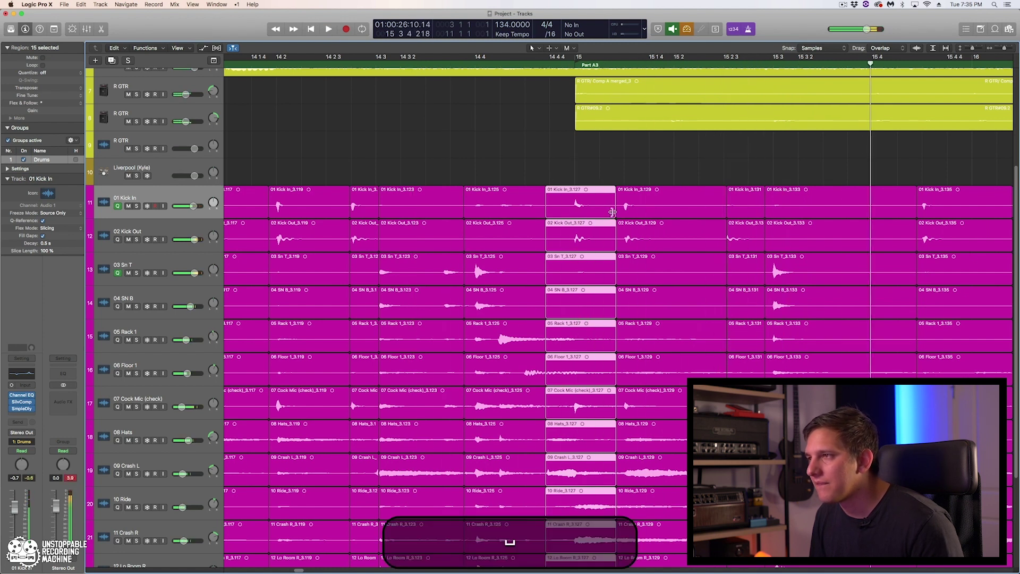
Step: Try extending the end of the slice on Part A3's downbeat slightly on all drum tracks
left_click_drag(613, 211, 618, 219)
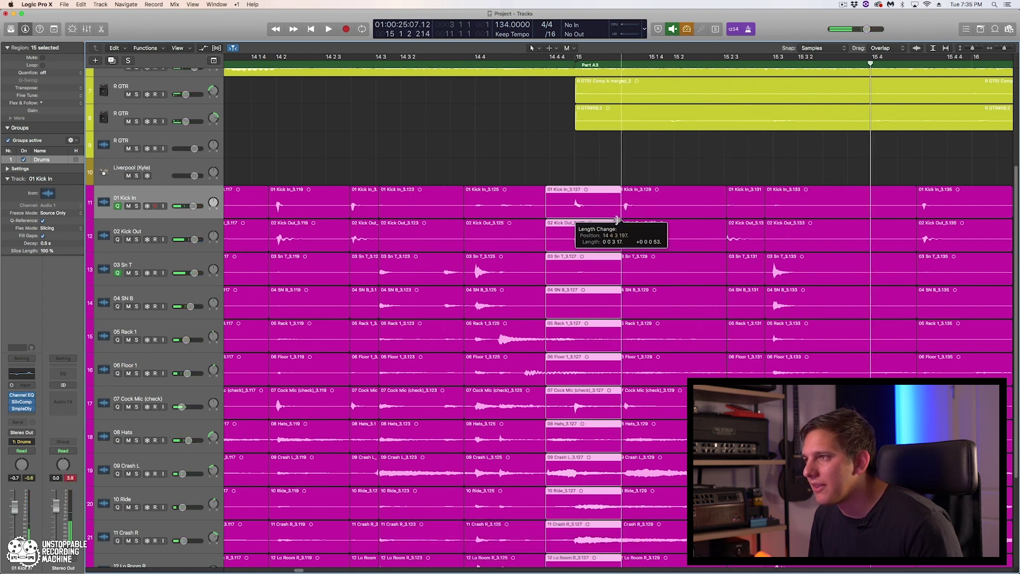
left_click(622, 214)
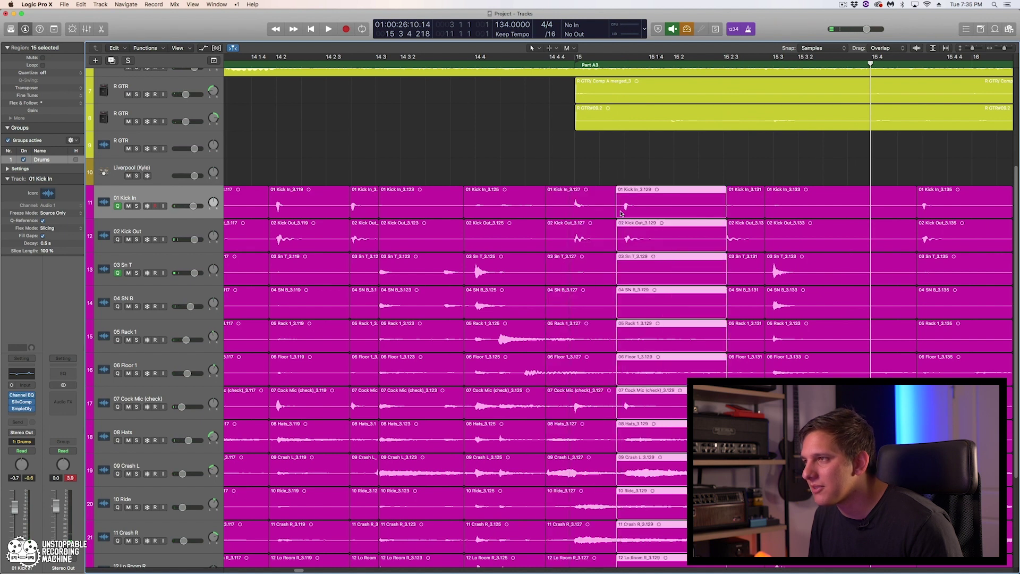
Step: Play the drums from just before Part A3 to the end of the song and check the remaining edits
double_click(440, 65)
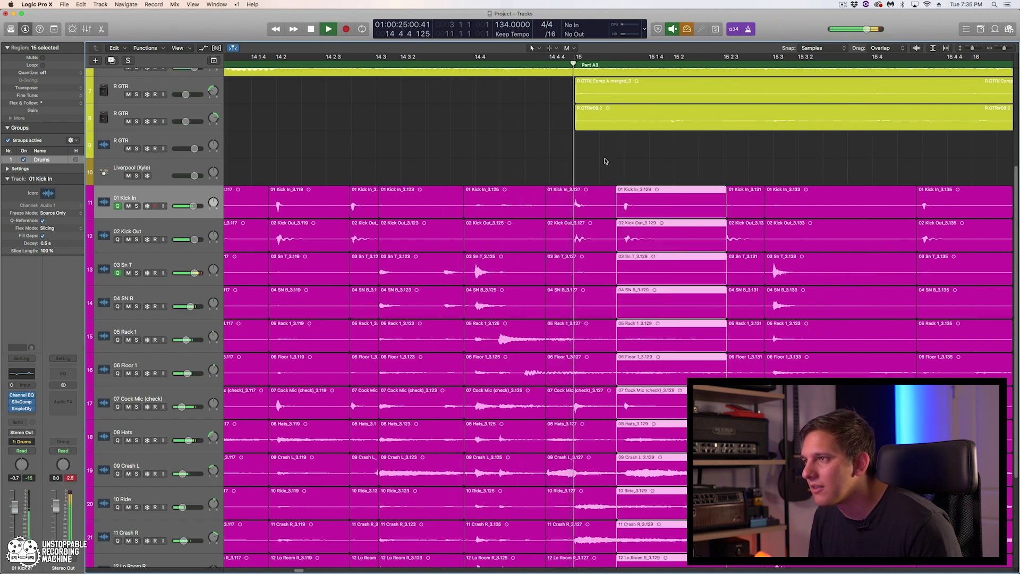
scroll(609, 170, "down", 3)
key("super+Left")
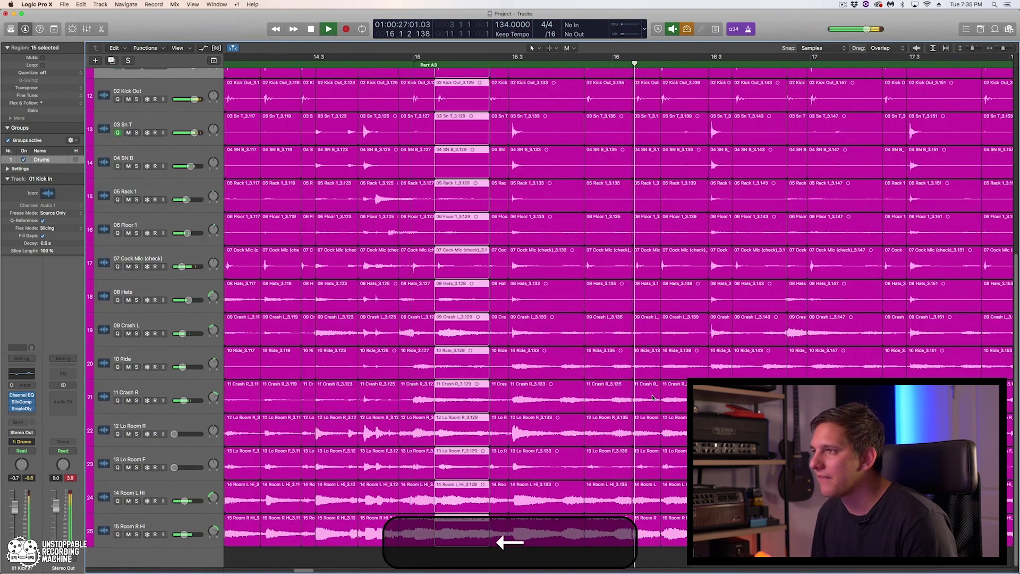
key("super+Down")
scroll(653, 397, "up", 2)
key("super+Up")
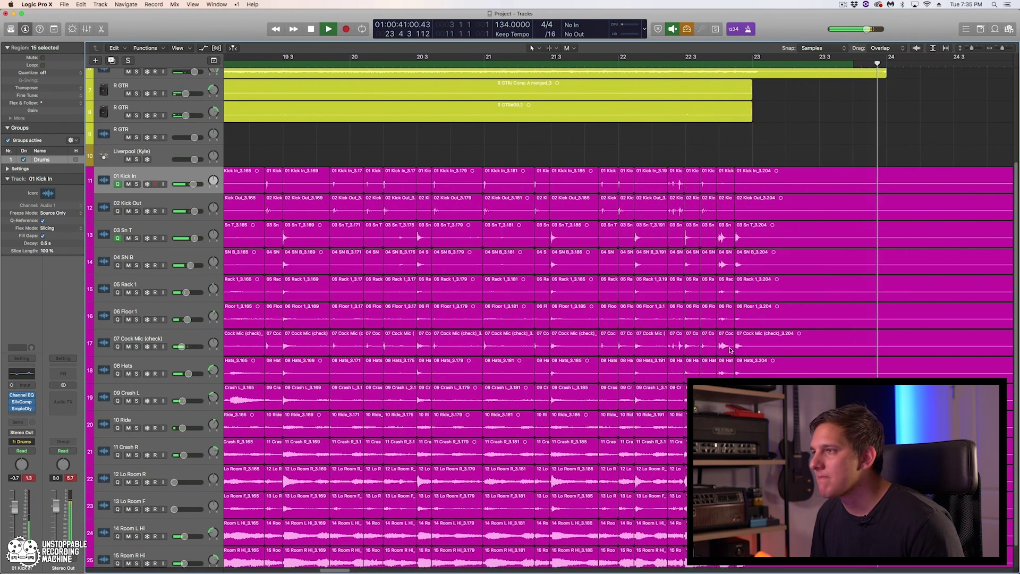
key("space")
Step: Select every region on all drum tracks from 01 Kick In to 15 Room R Hi, including the long closing regions
key("super+Down")
key("super+Left")
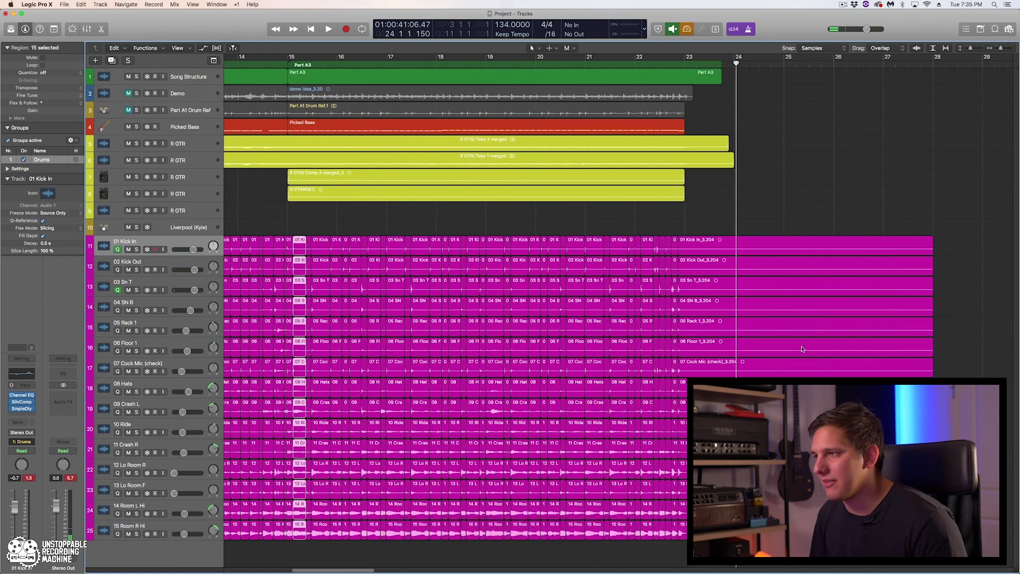
left_click_drag(950, 249, 927, 531)
scroll(927, 531, "left", 1)
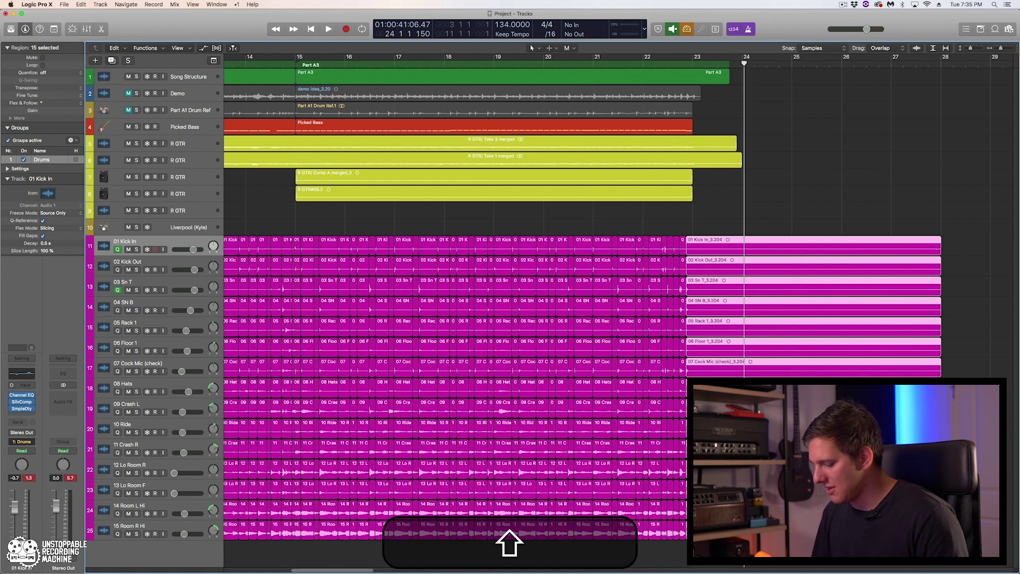
key("shift+Left")
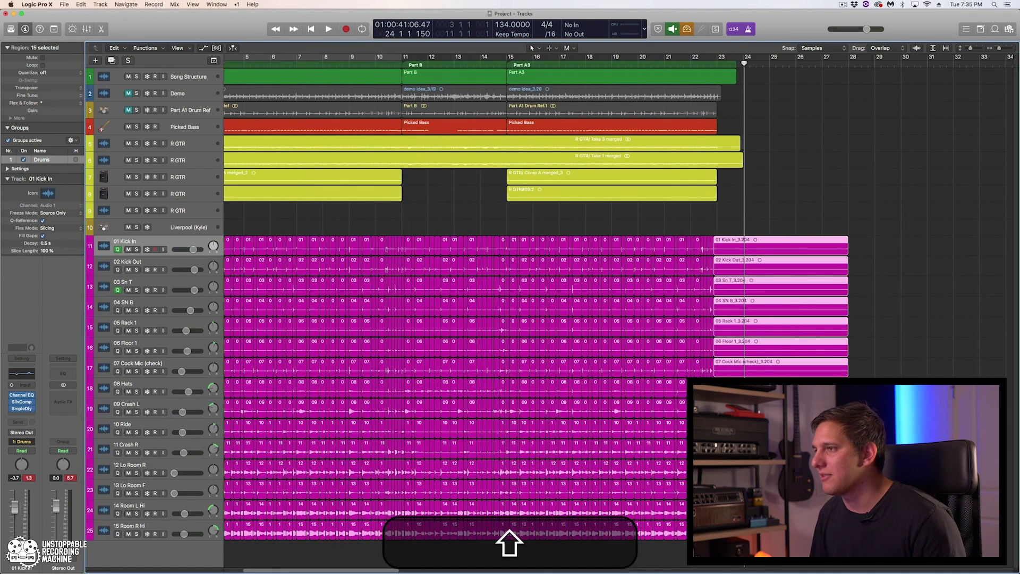
scroll(611, 297, "left", 3)
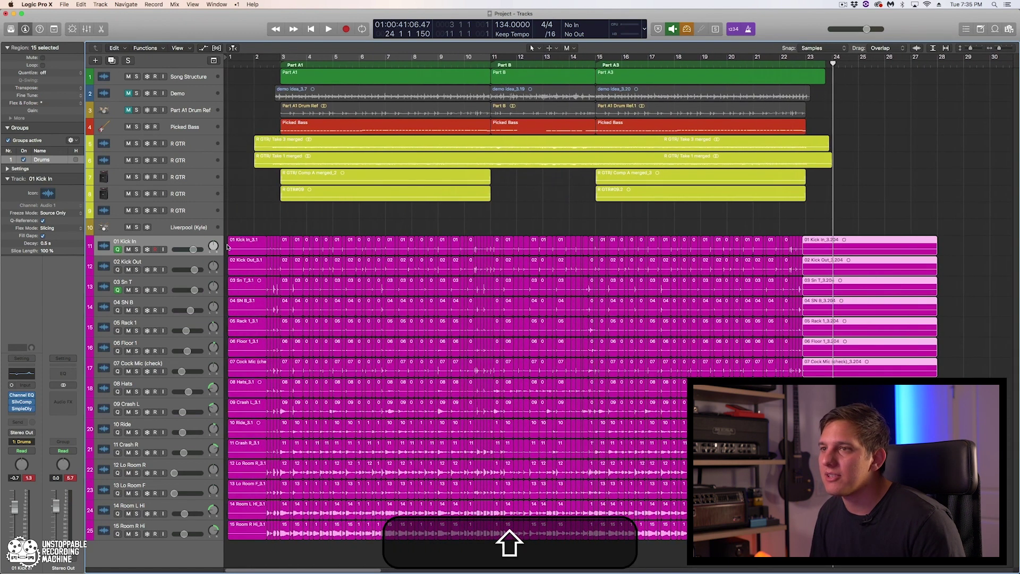
left_click(149, 526, "shift")
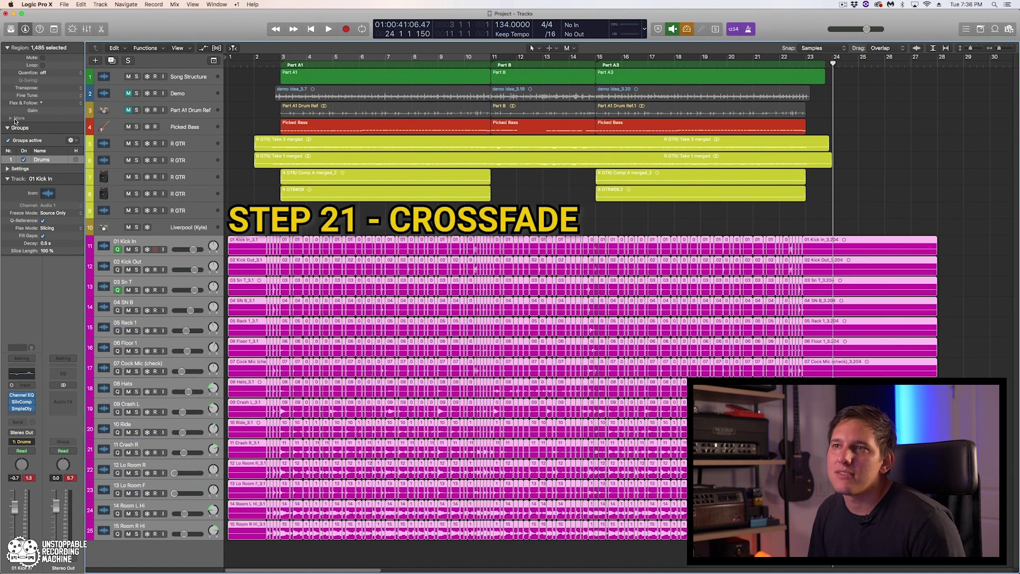
Step: Apply an equal power crossfade (EqP) with a fade-out of 4 to all selected drum regions
left_click(12, 119)
left_click(47, 156)
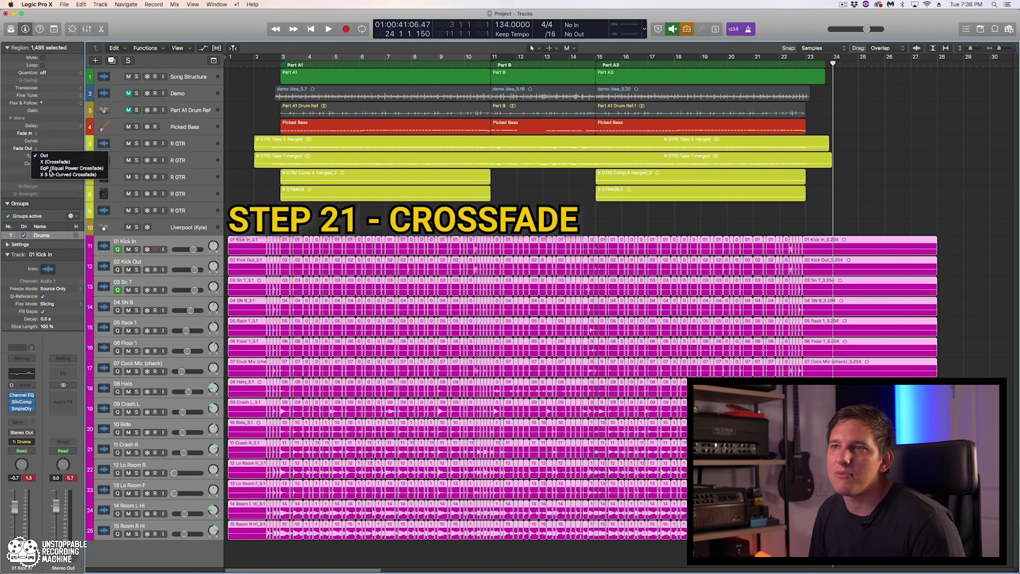
left_click(51, 168)
double_click(64, 149)
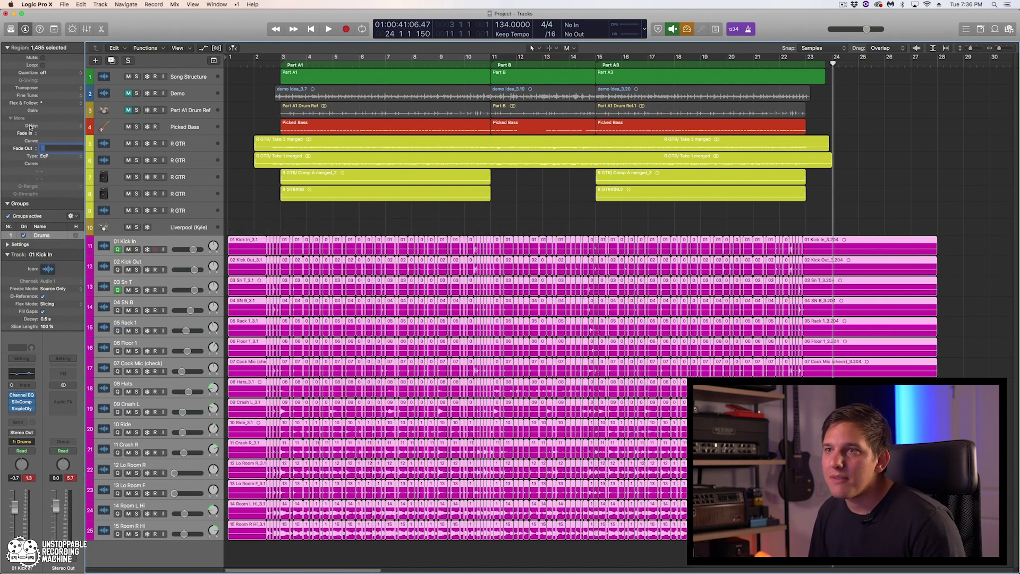
type("4")
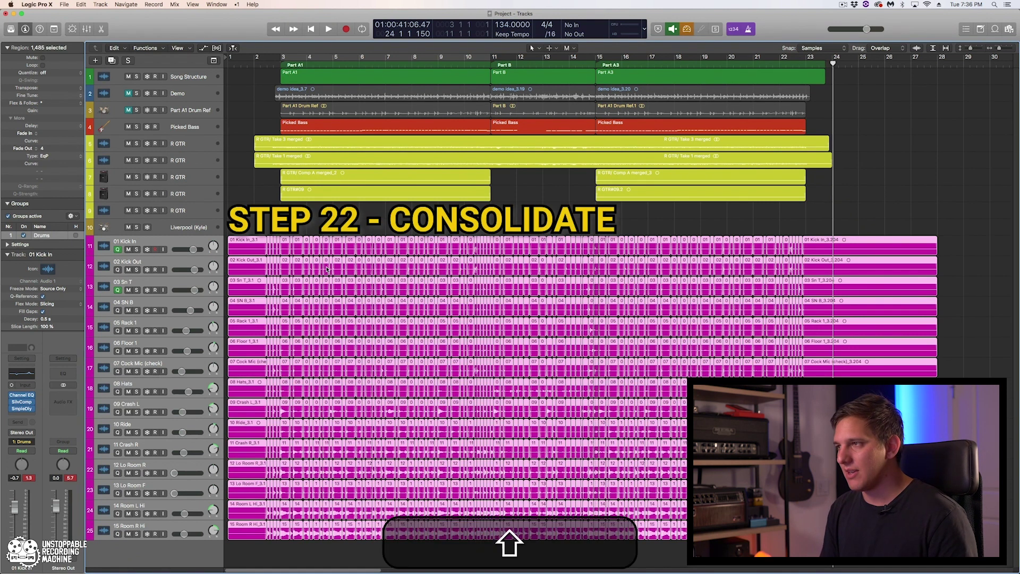
Step: Consolidate the selected drum slices by joining the regions on each track, allowing new audio files to be created
key("shift+j")
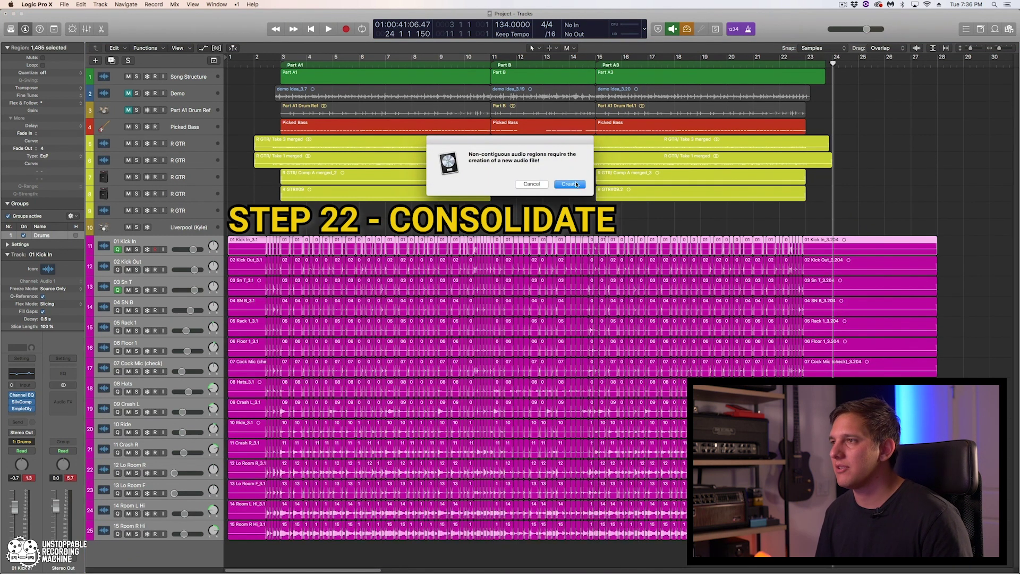
left_click(575, 184)
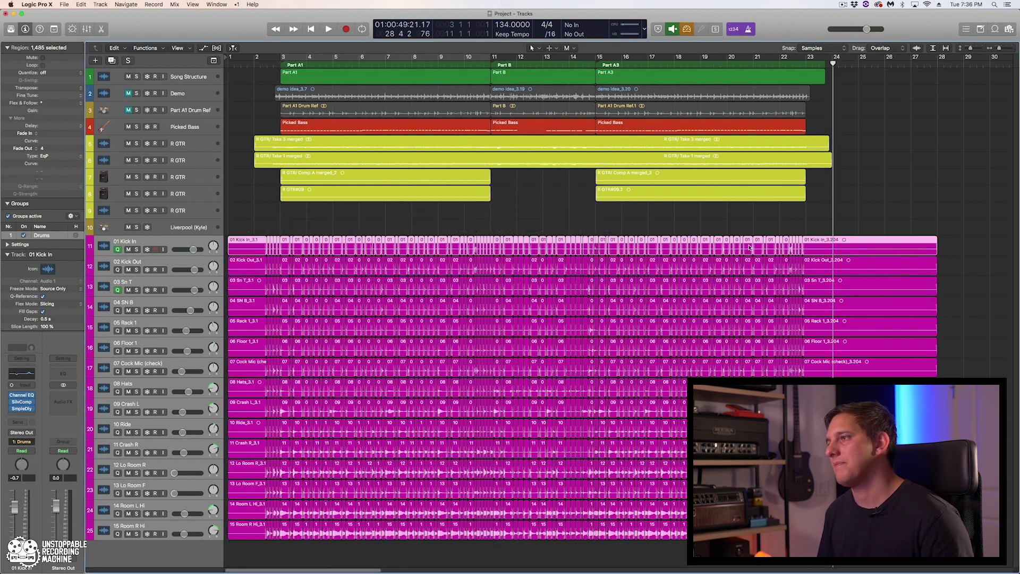